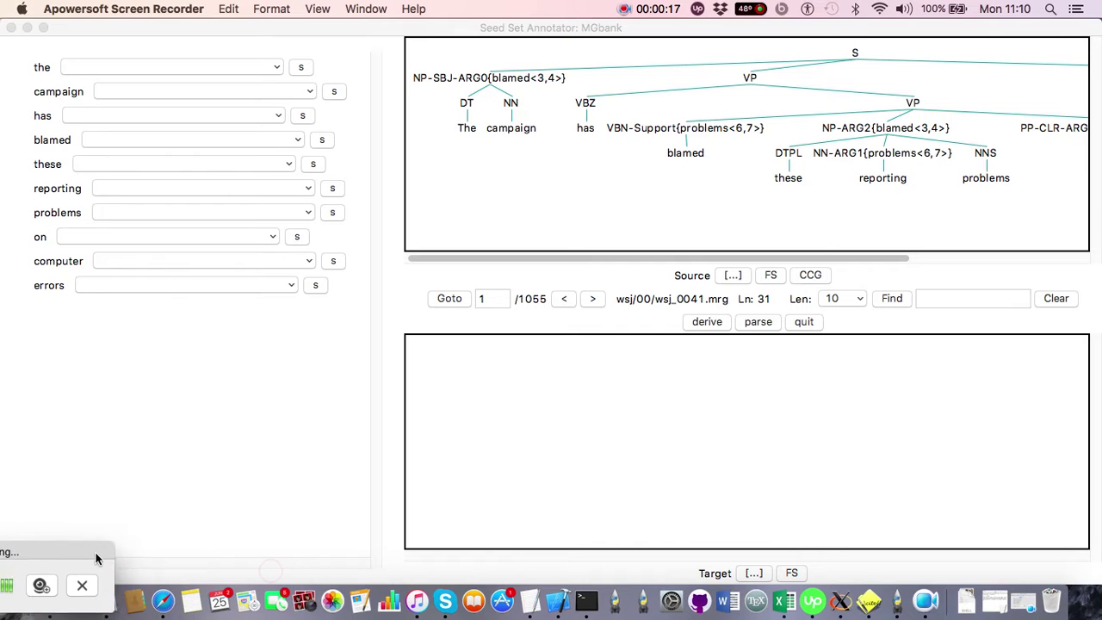
Switch to Safari and examine the Autobank architecture diagram and the main annotation environment figure.
click(162, 600)
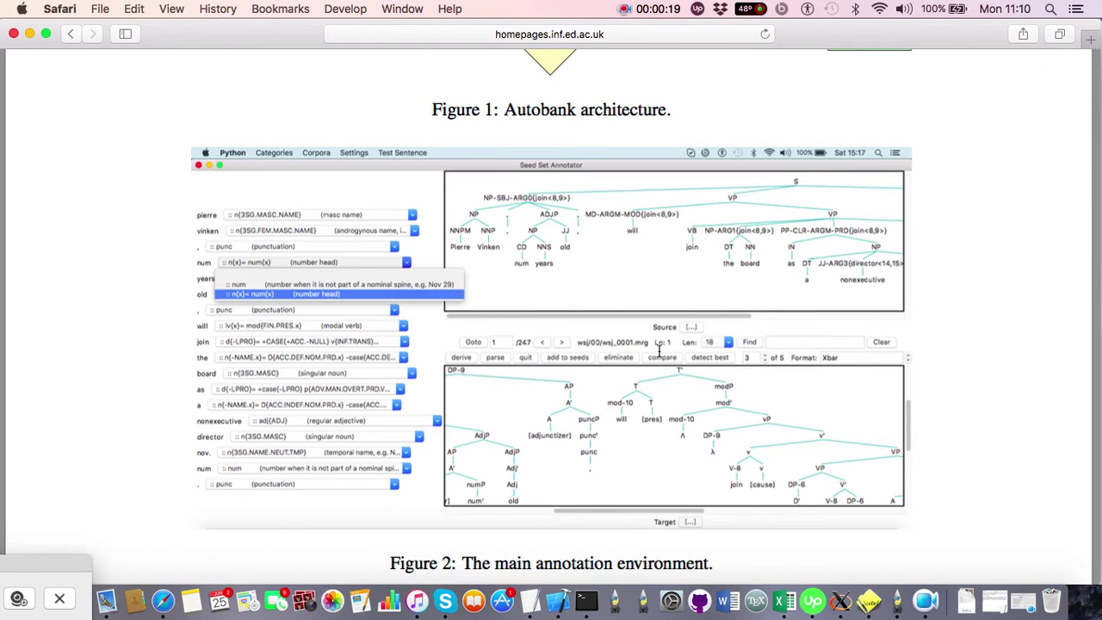
scroll(659, 348, up, 5)
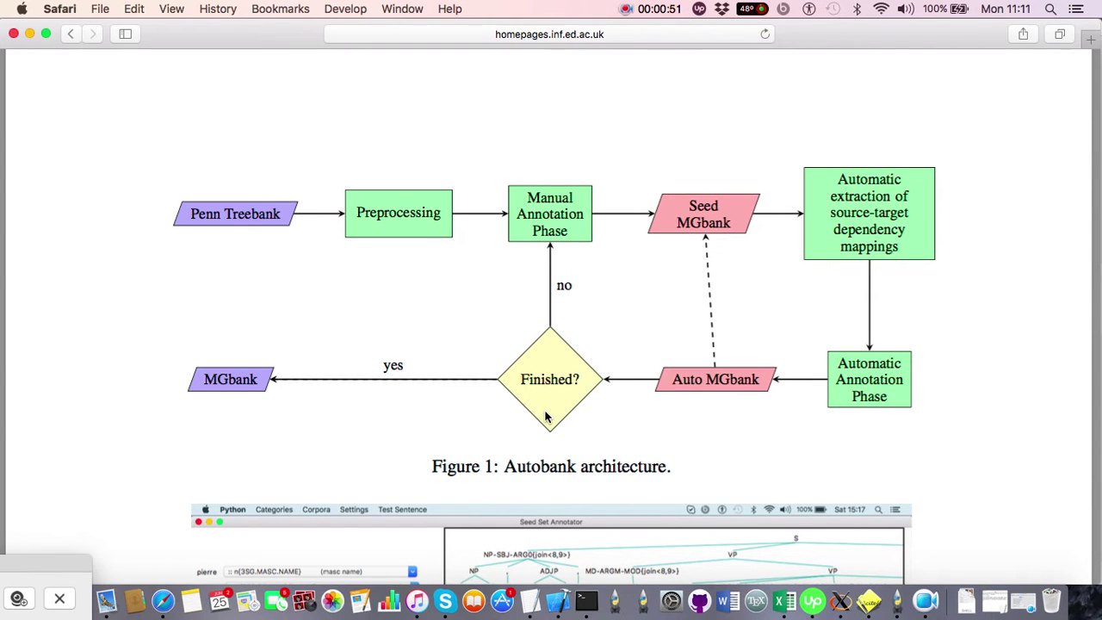
click(74, 558)
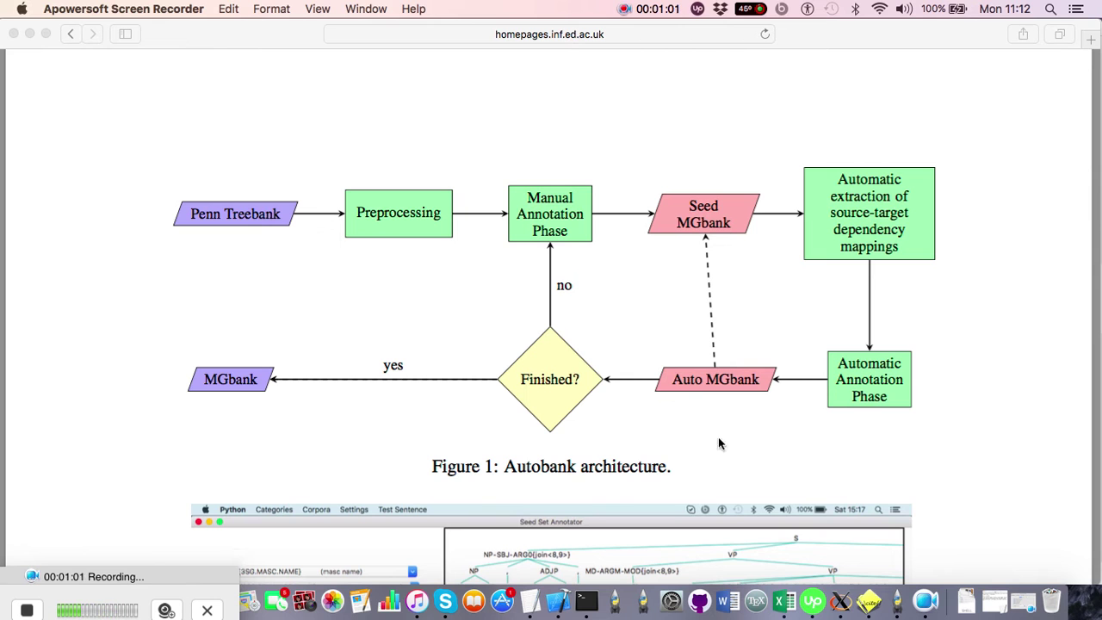
scroll(674, 455, down, 3)
scroll(673, 454, down, 5)
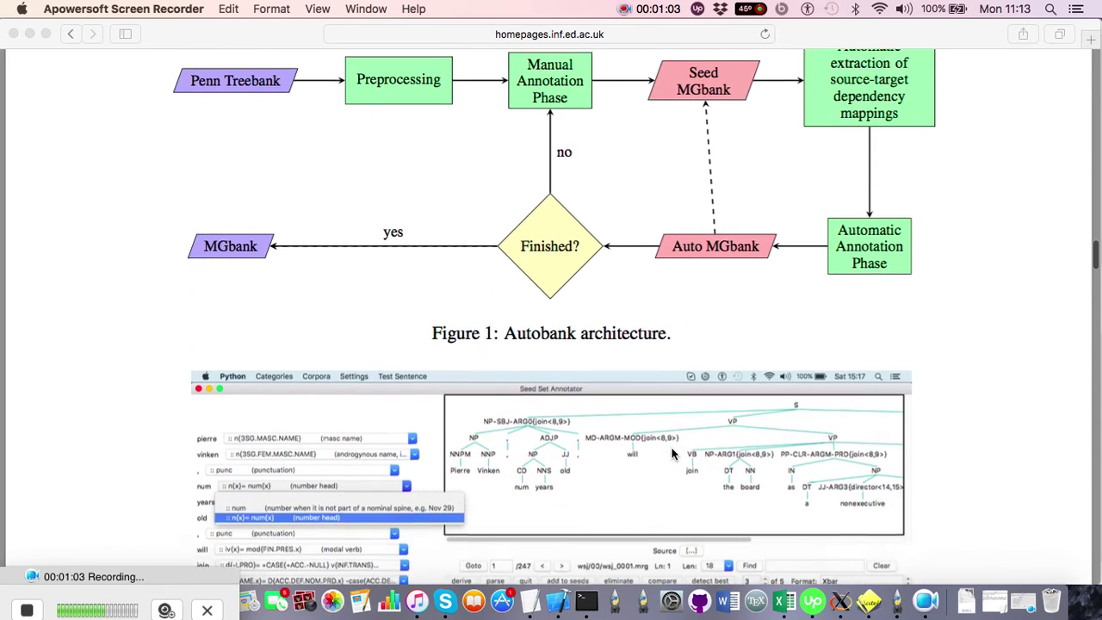
scroll(672, 453, down, 15)
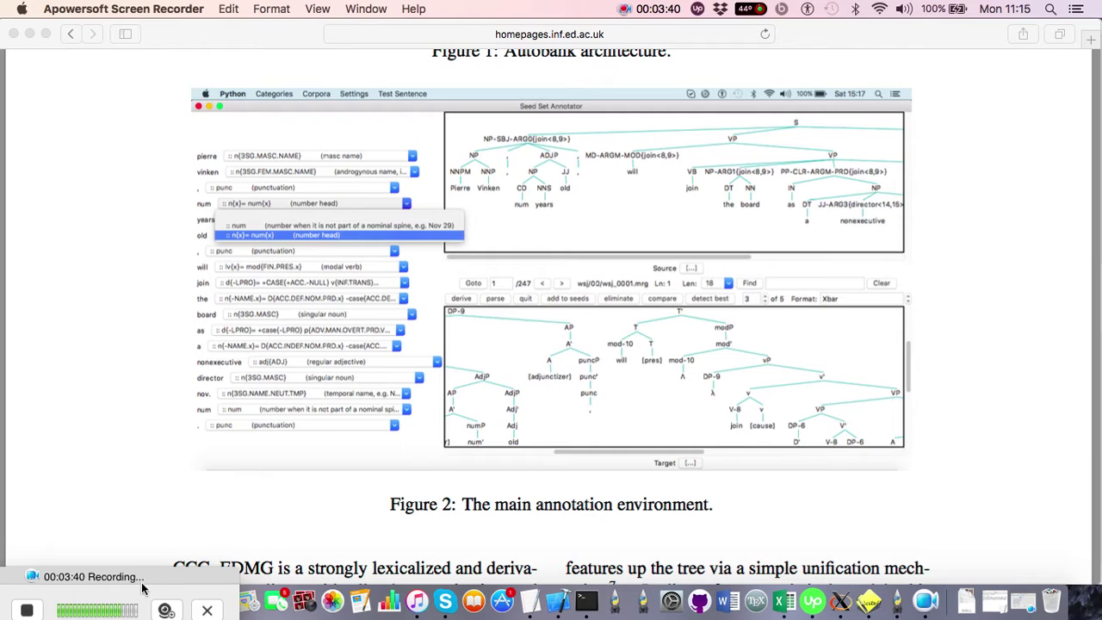
Switch to the Seed Set Annotator, examine the source sentence's CCG tree across its width, and return to the Penn tree.
drag(152, 585, 189, 581)
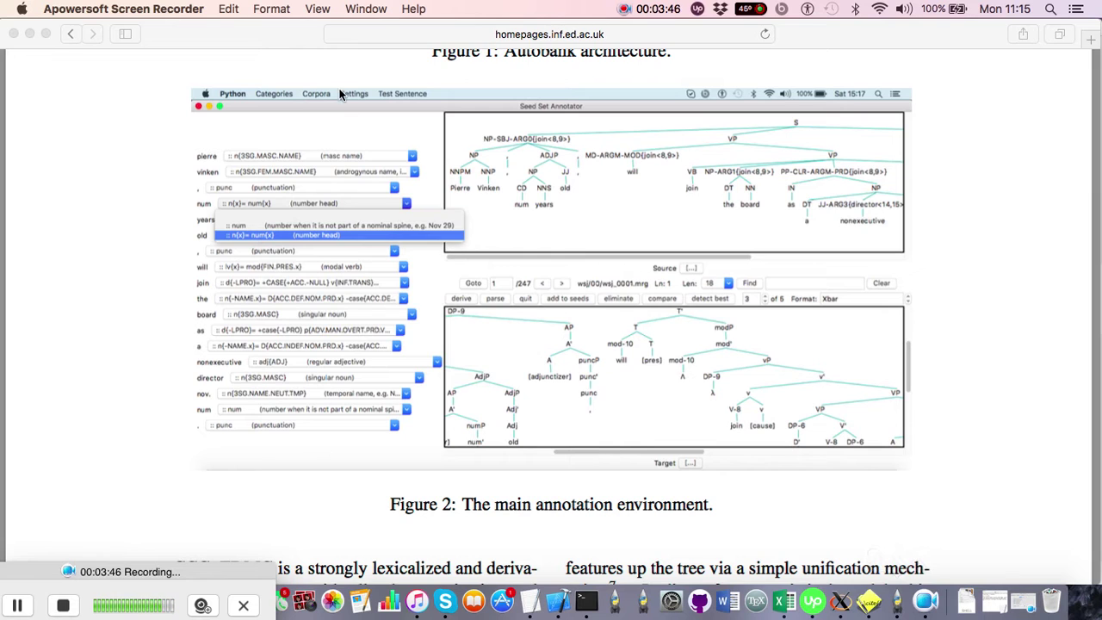
click(897, 603)
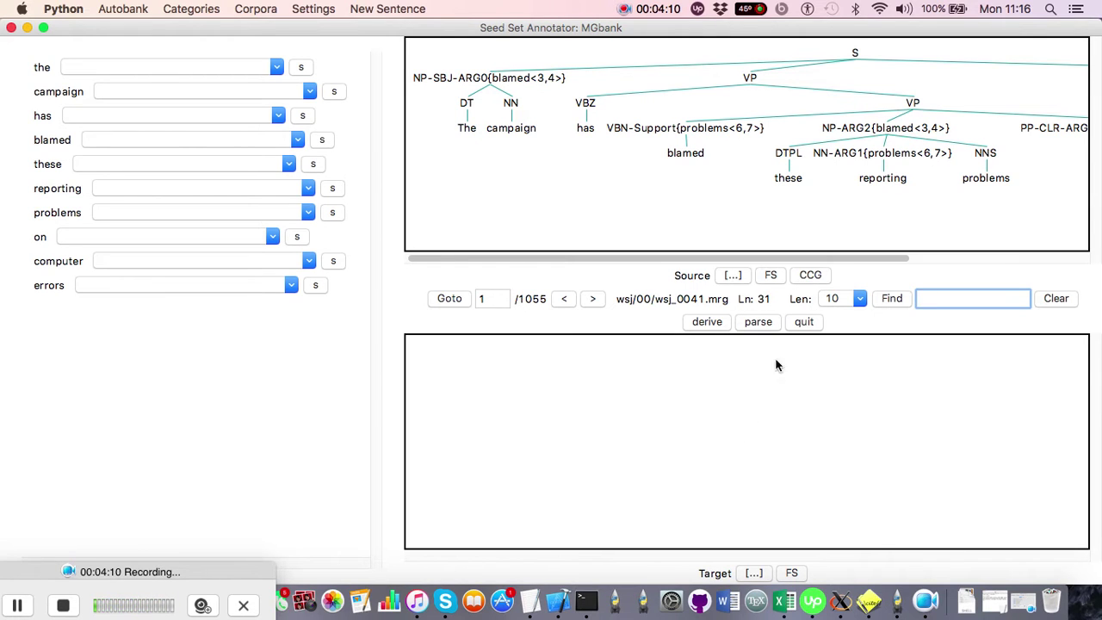
click(811, 278)
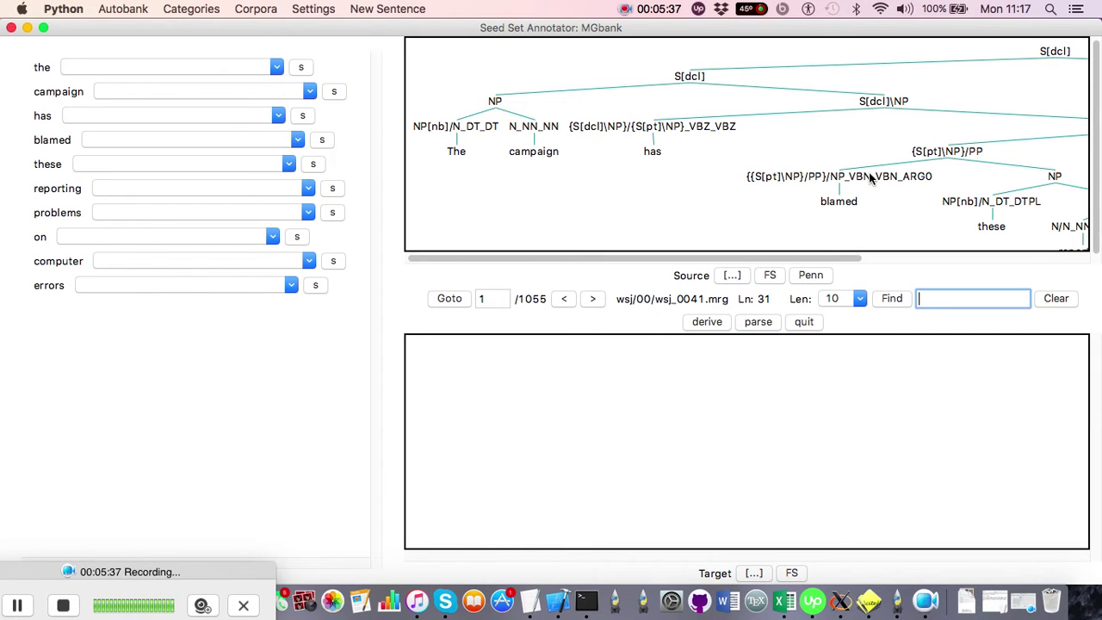
click(848, 257)
drag(854, 261, 950, 261)
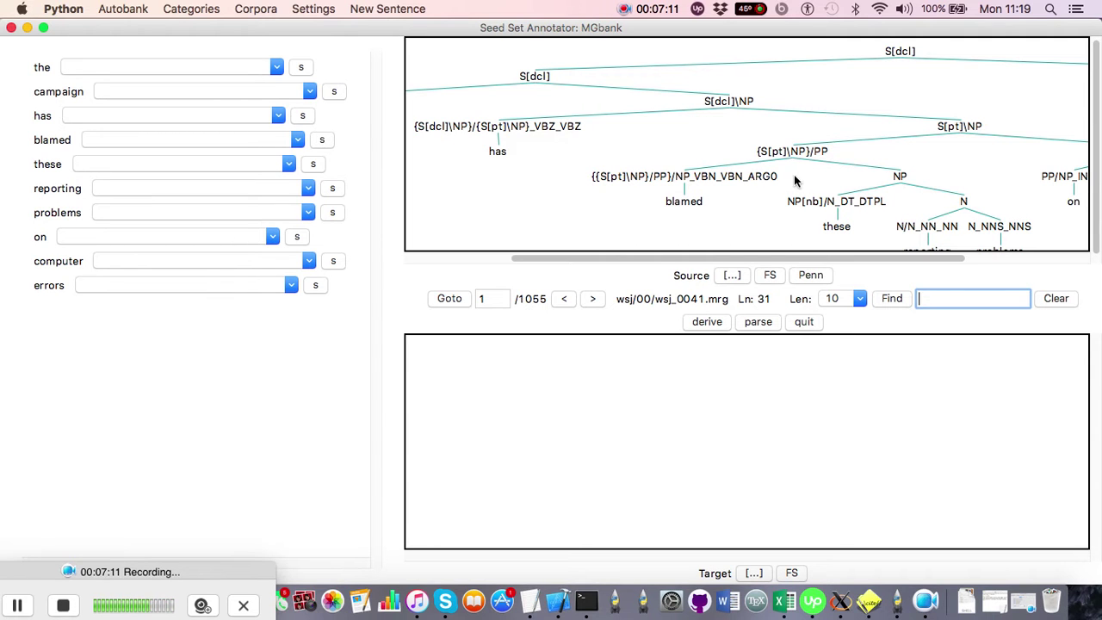
drag(725, 257, 844, 234)
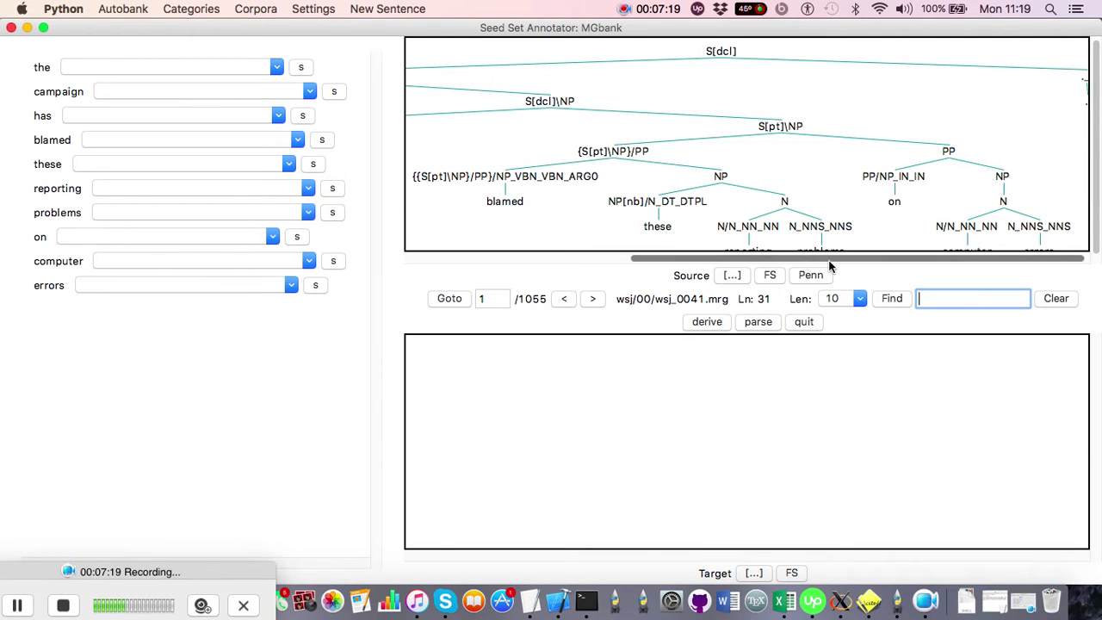
drag(830, 265, 711, 258)
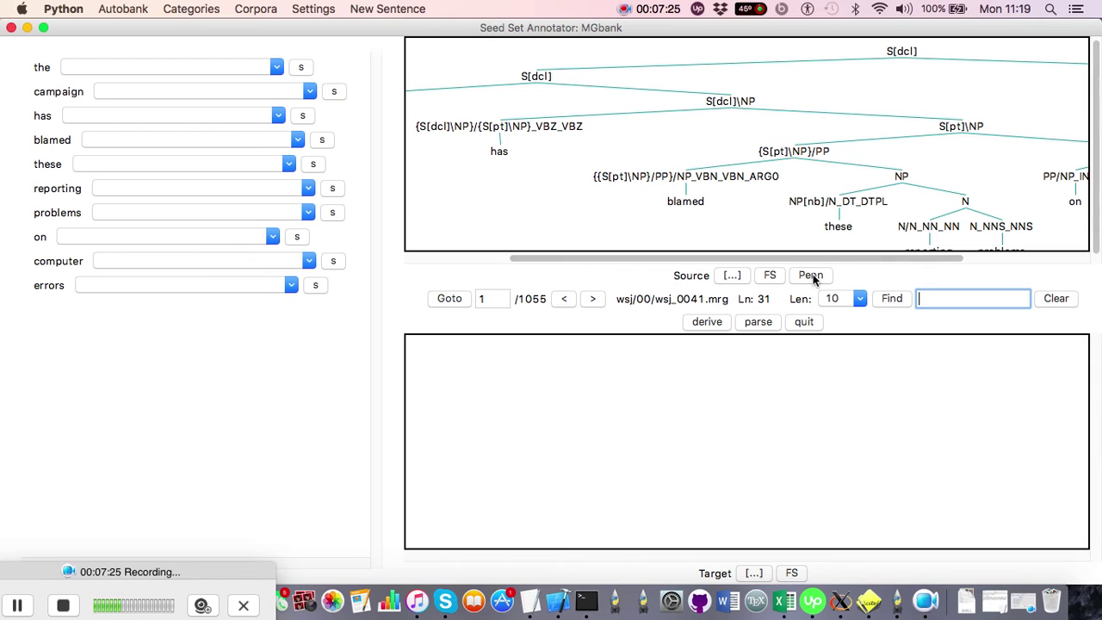
click(812, 276)
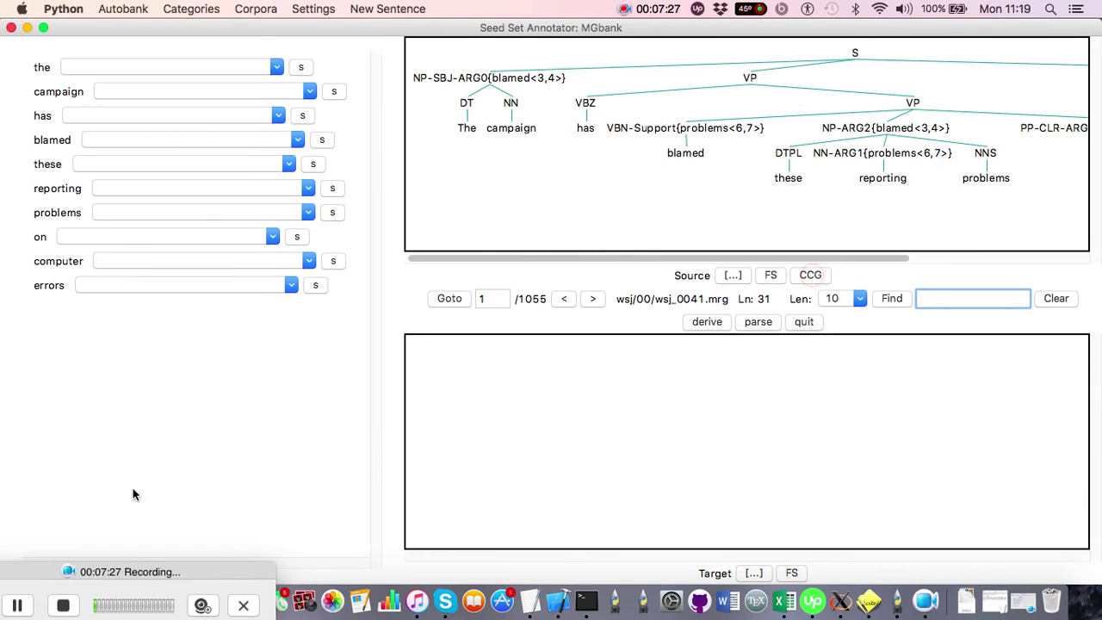
click(16, 605)
click(16, 606)
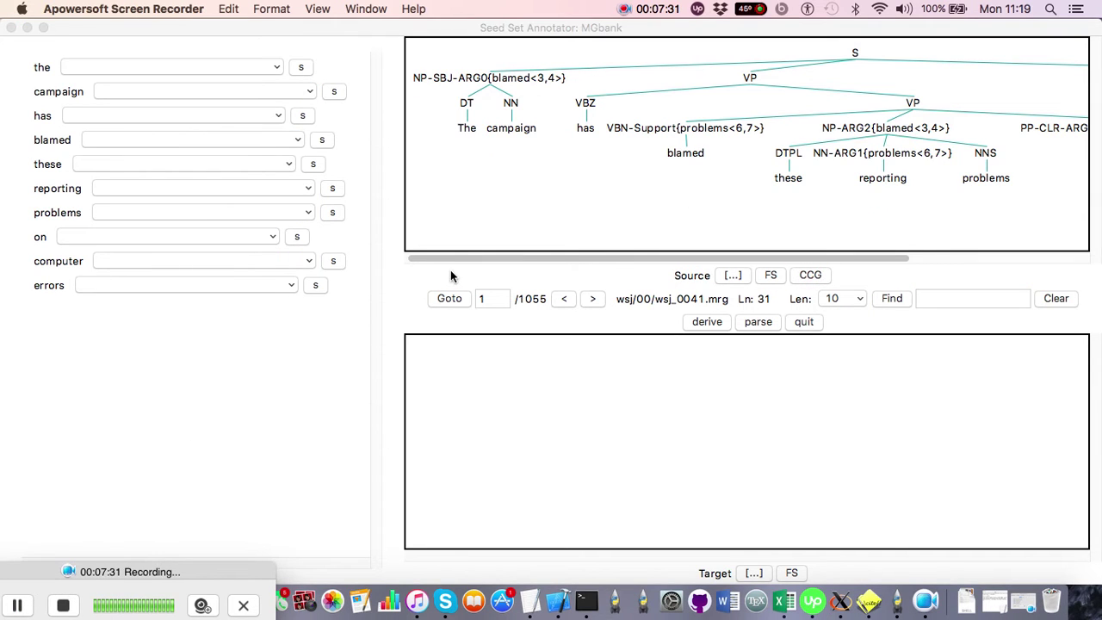
click(482, 207)
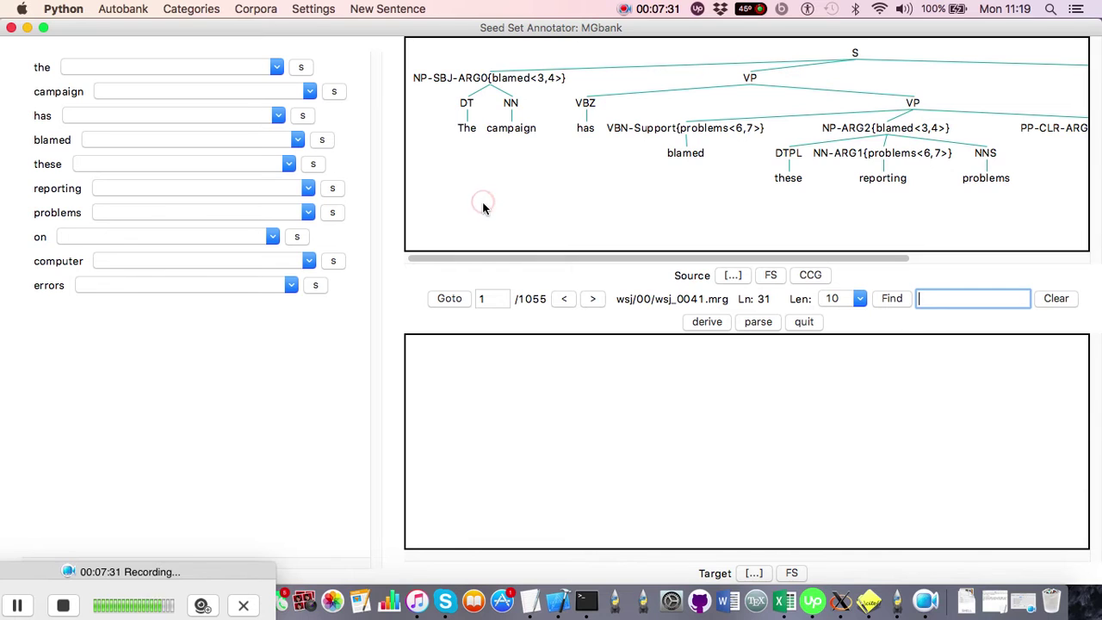
Start annotating the new sentence "he likes football".
click(372, 11)
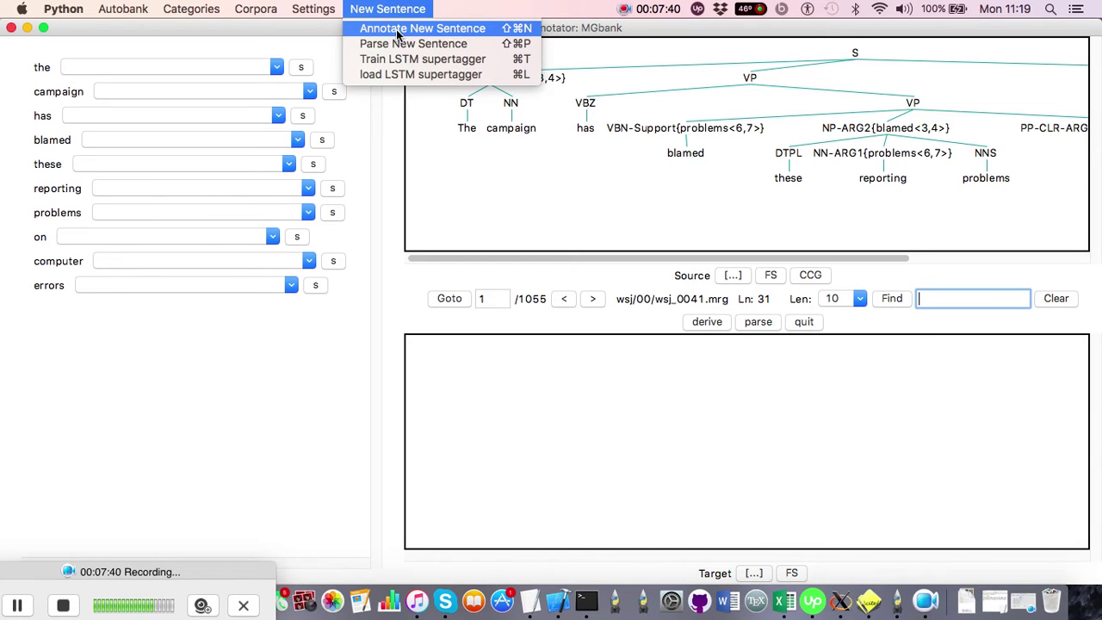
click(397, 29)
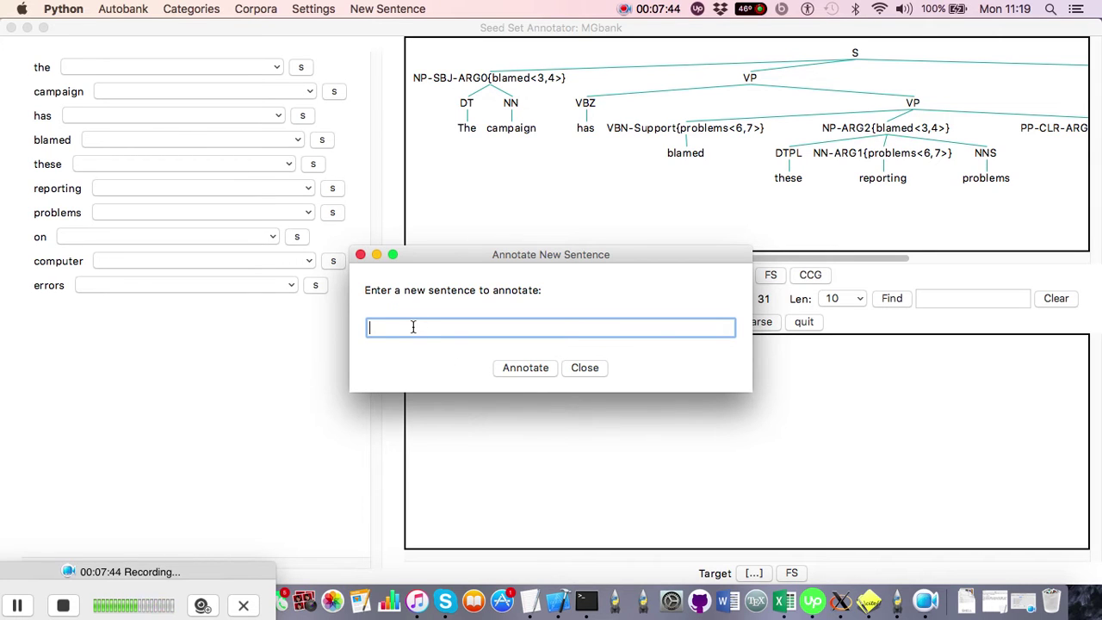
text(he likes football)
click(528, 369)
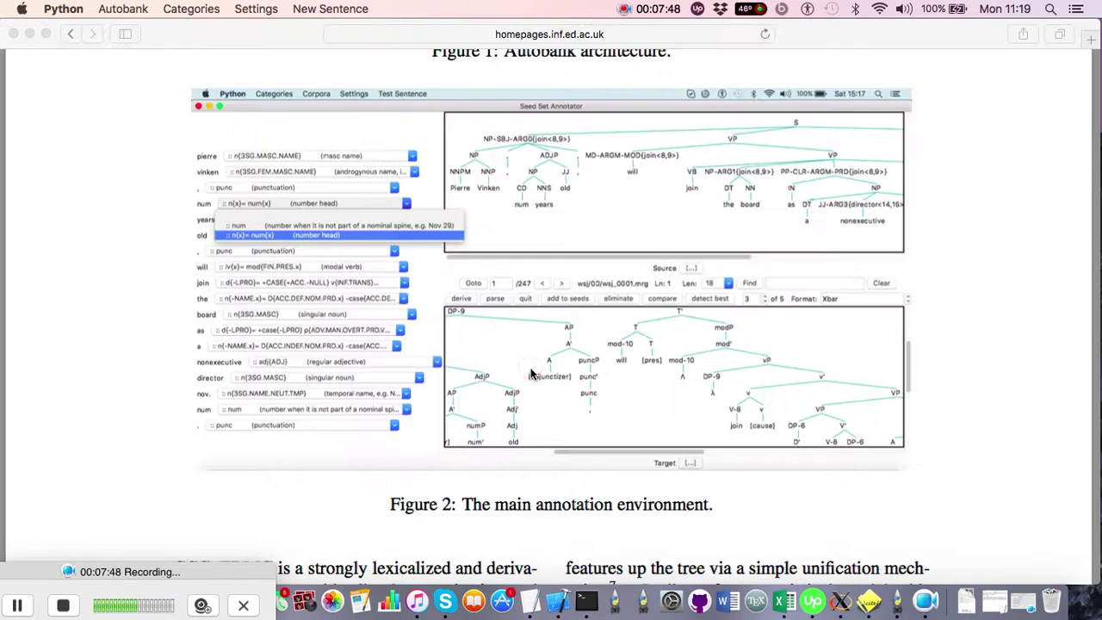
Assign the =part{A.test.x} adv{LITTLE.OVERT.x} category to the word "football" and exit new sentence mode.
click(215, 113)
click(272, 203)
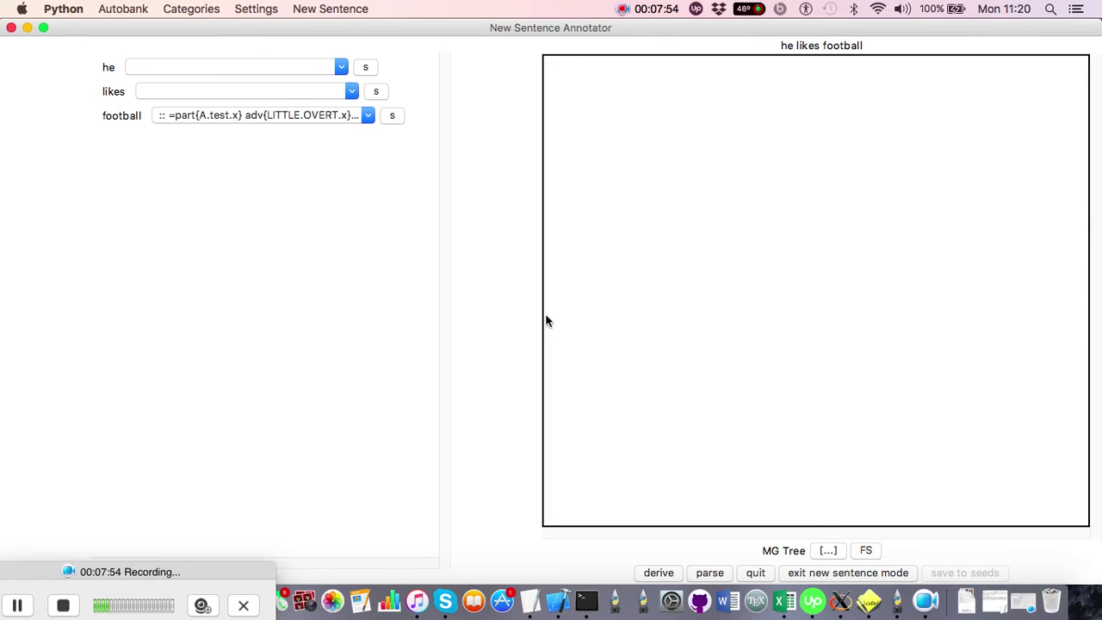
click(804, 573)
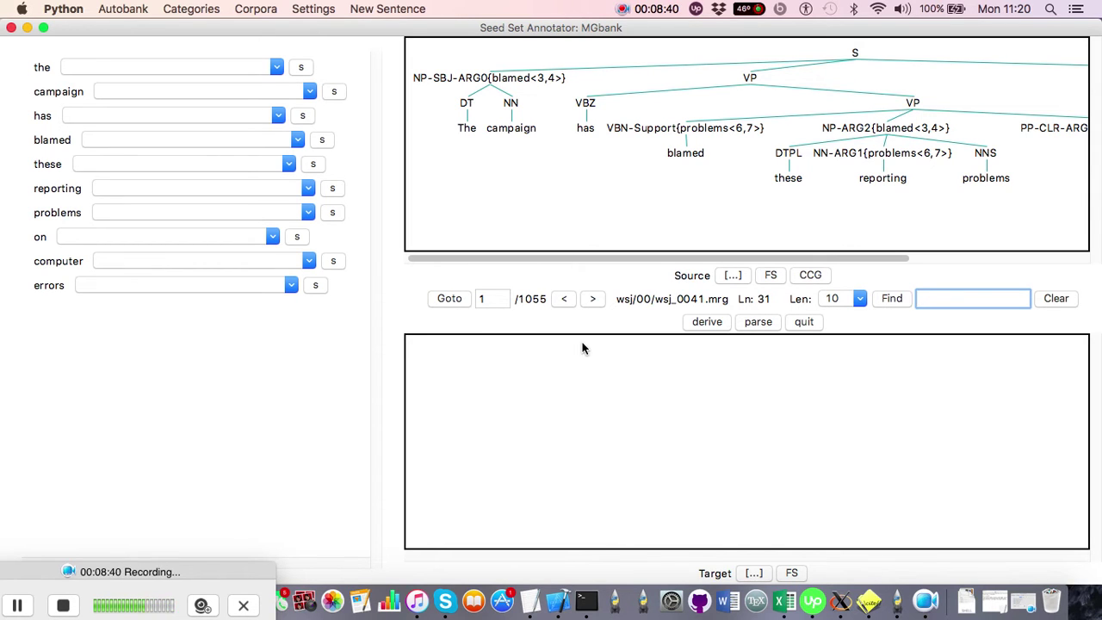
Filter the source corpus to sentences with a length of 40.
click(860, 299)
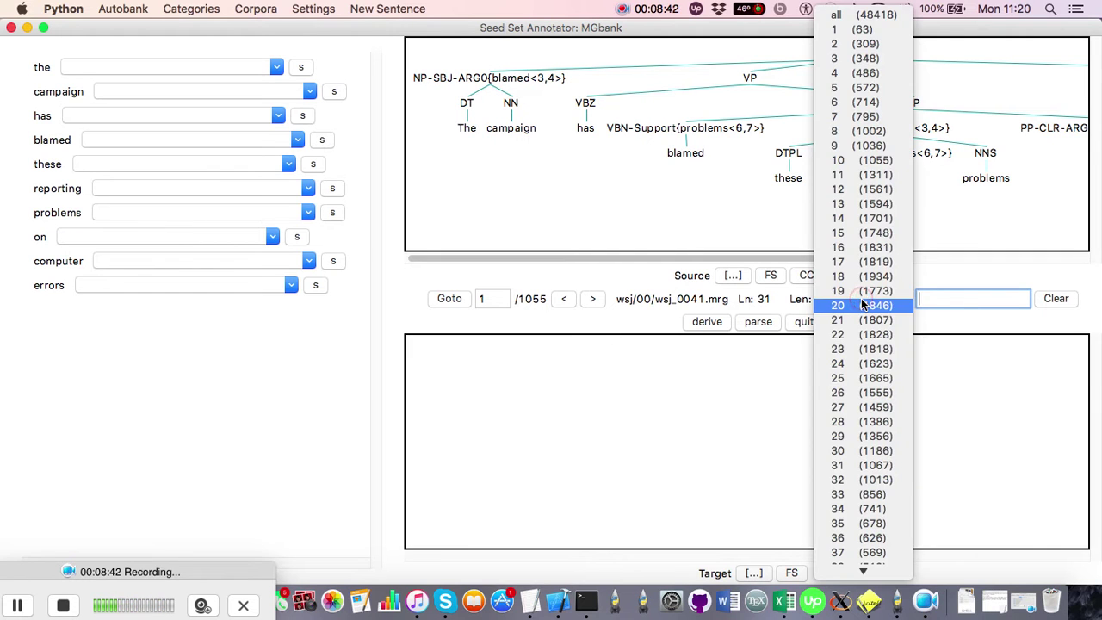
scroll(871, 480, down, 4)
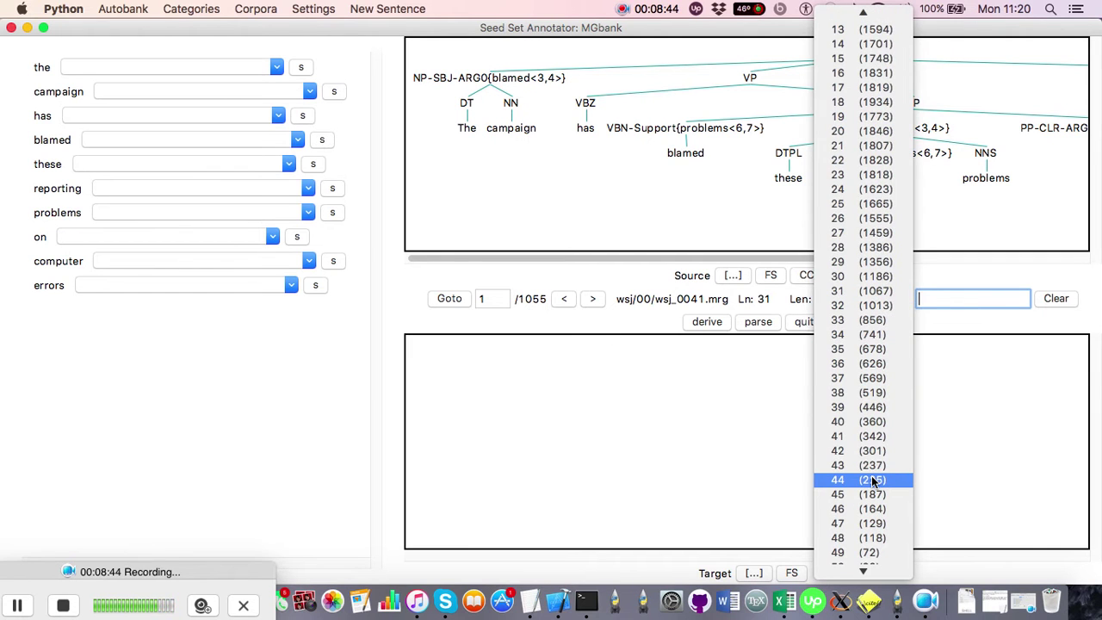
scroll(887, 435, up, 4)
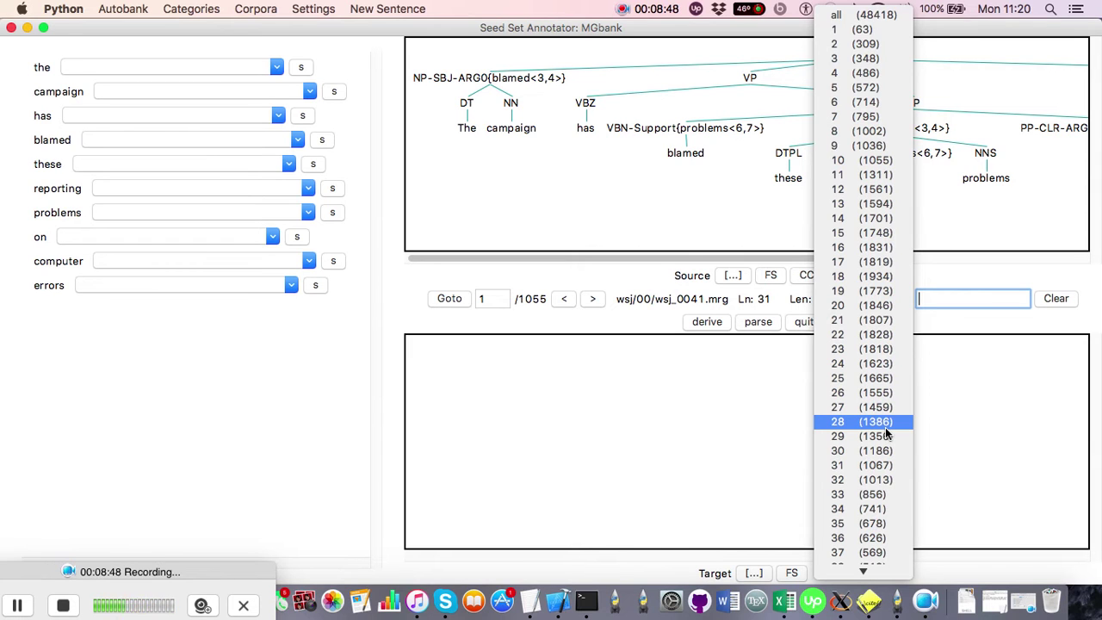
scroll(887, 436, down, 2)
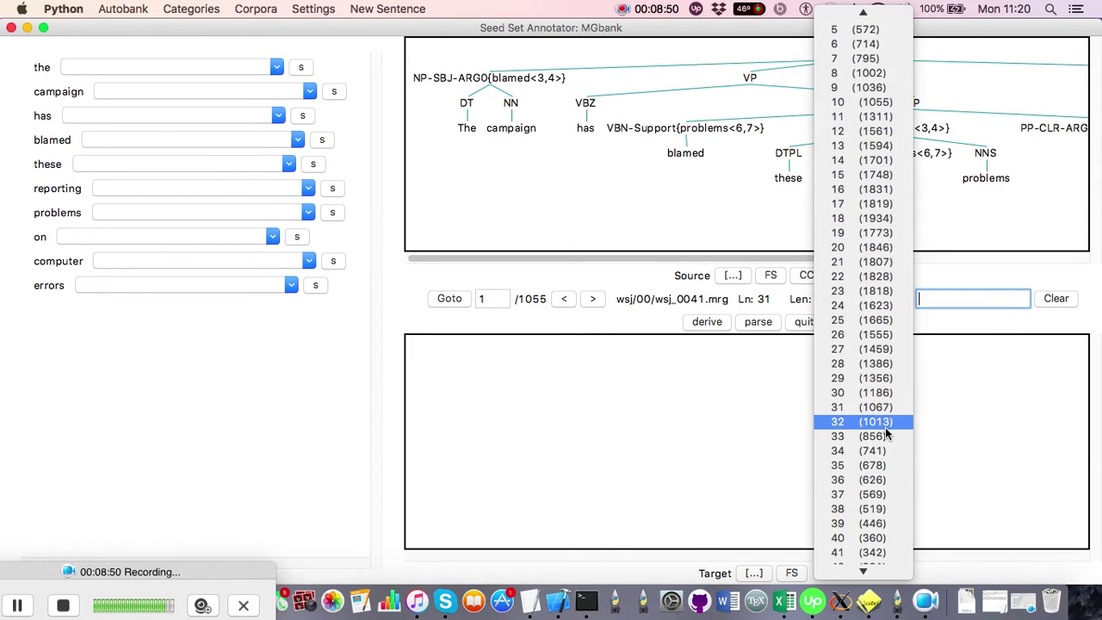
click(863, 544)
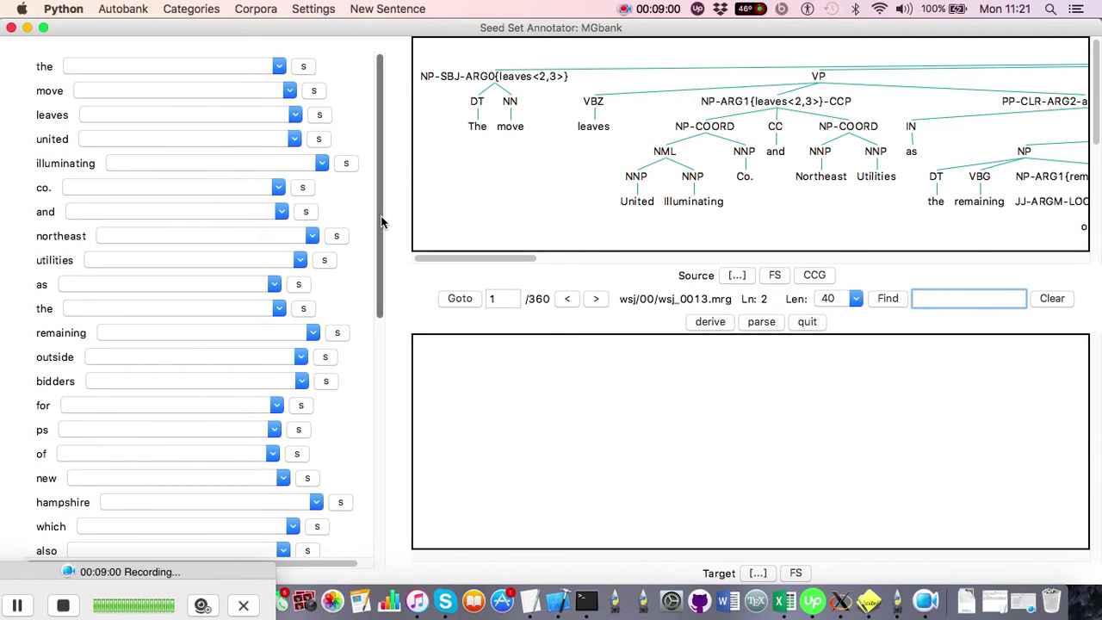
Examine the length-40 sentence's full list of words with their category fields and the available sentence lengths.
scroll(382, 393, down, 10)
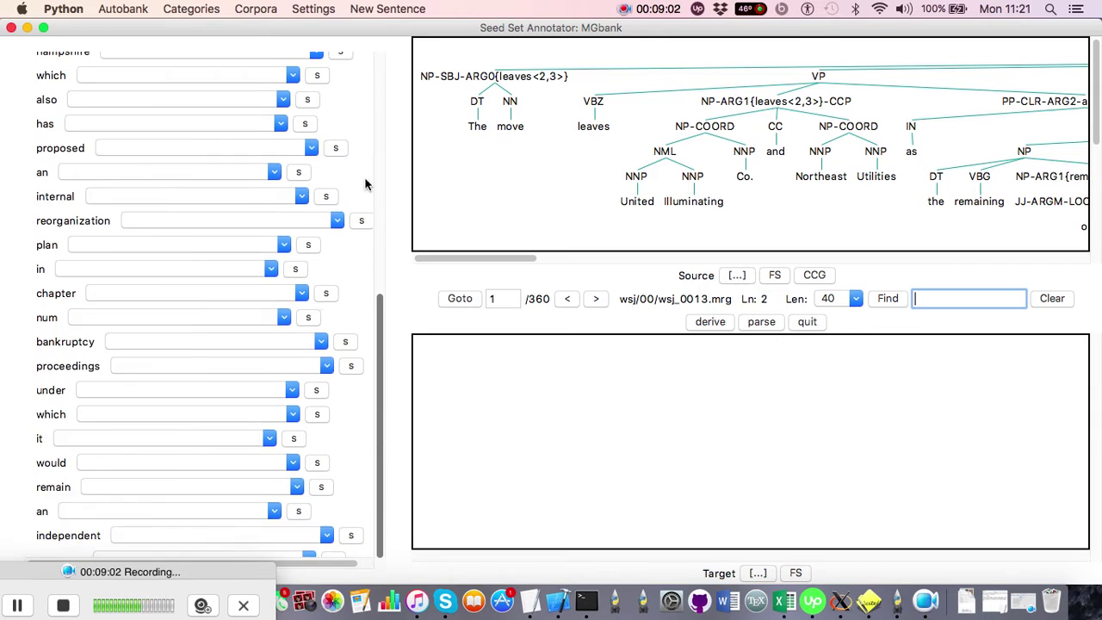
scroll(365, 183, up, 10)
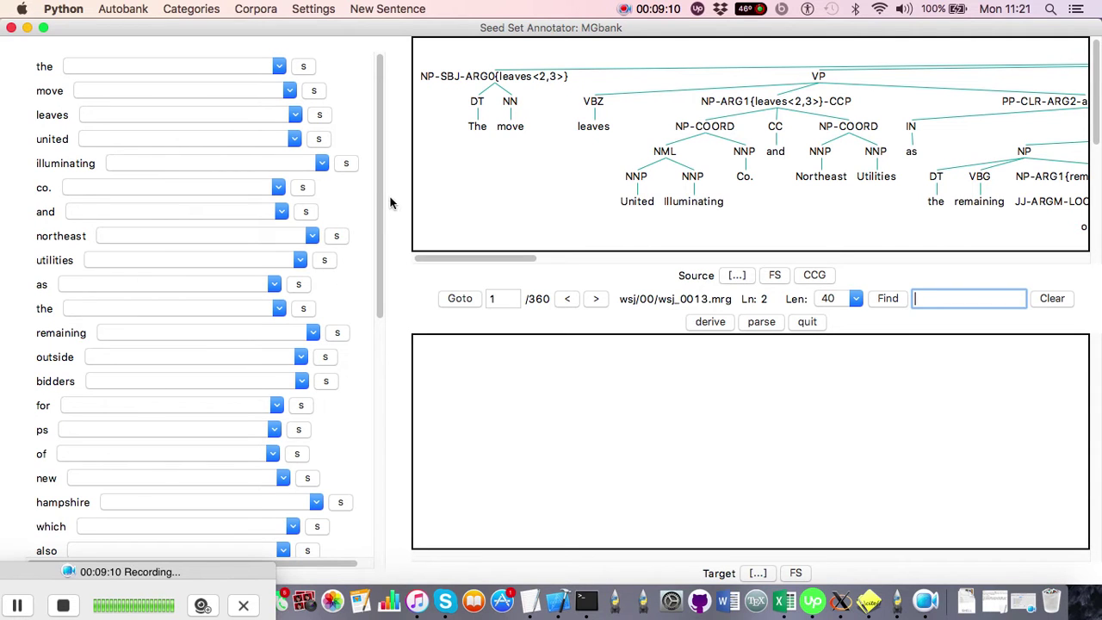
drag(379, 191, 375, 126)
click(858, 300)
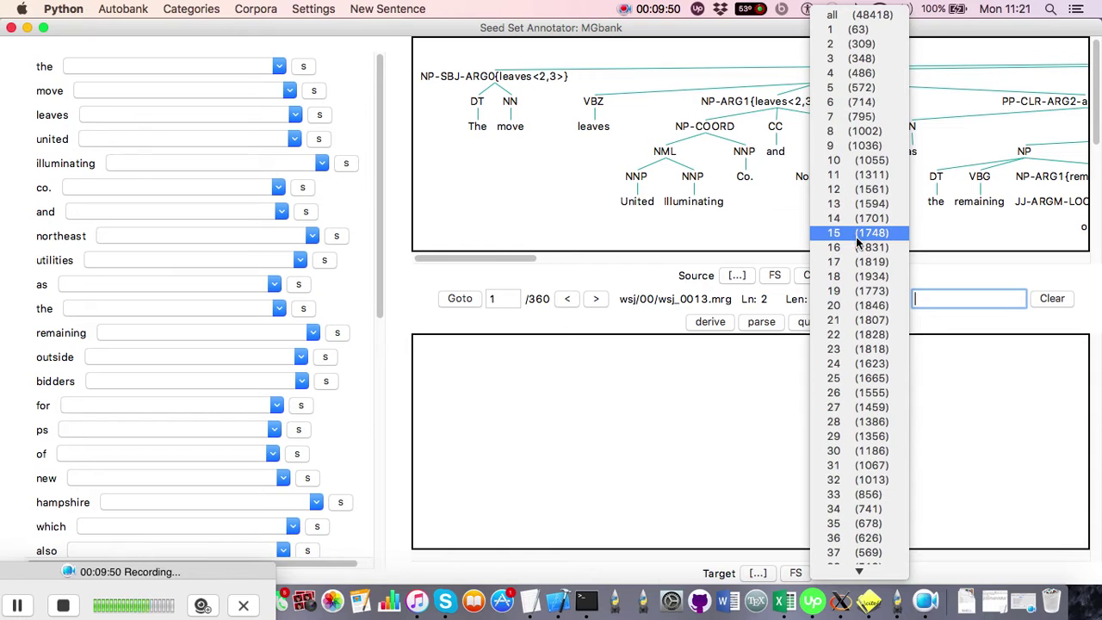
click(587, 423)
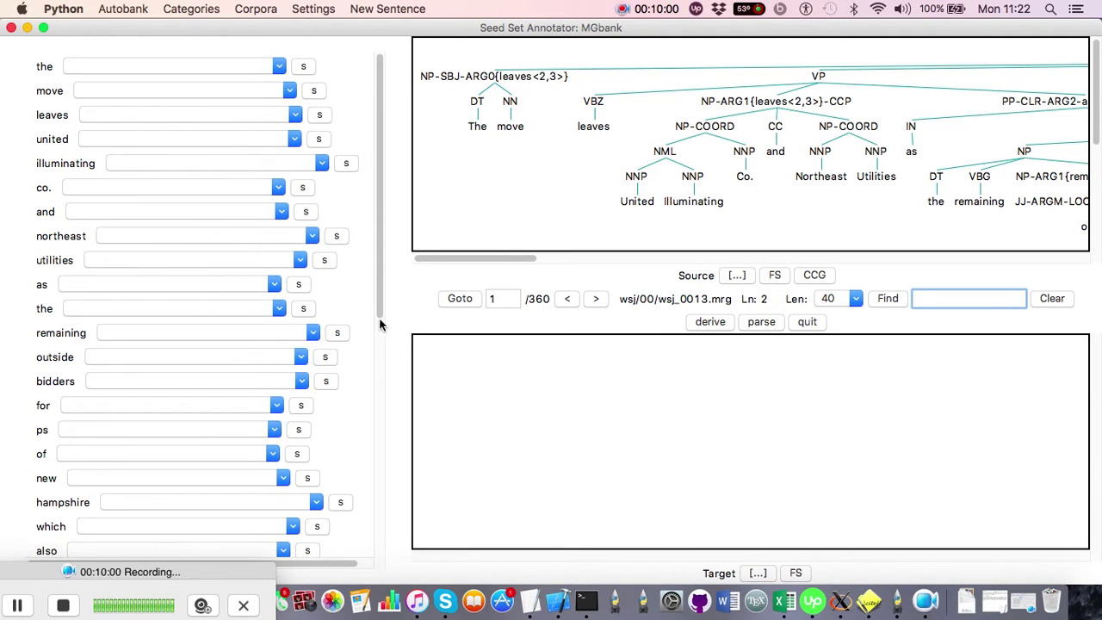
scroll(382, 316, down, 1)
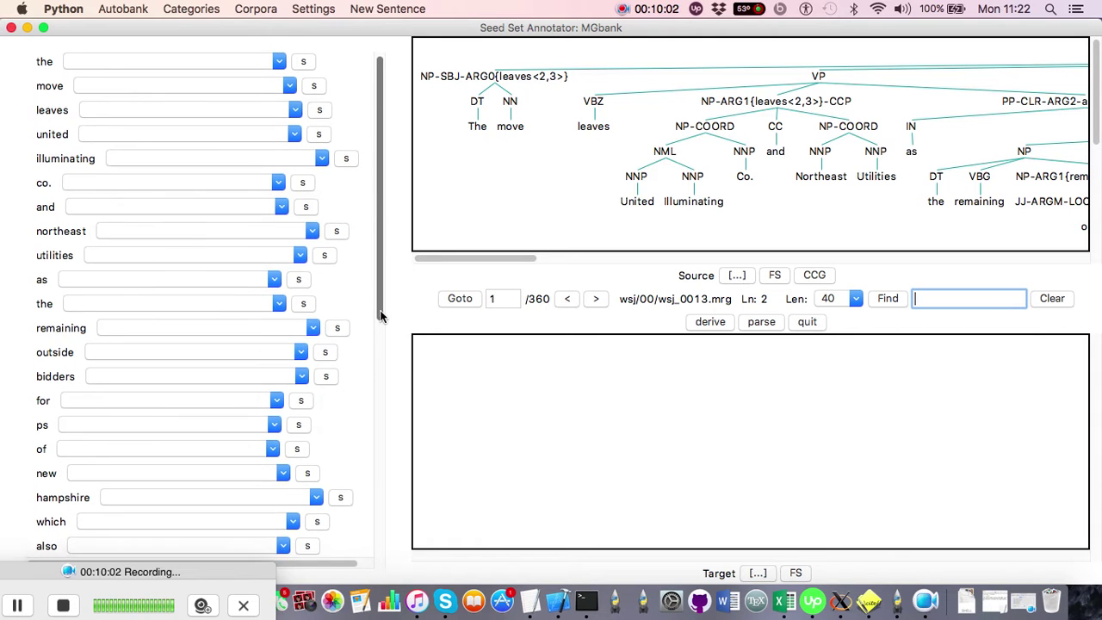
scroll(381, 317, down, 10)
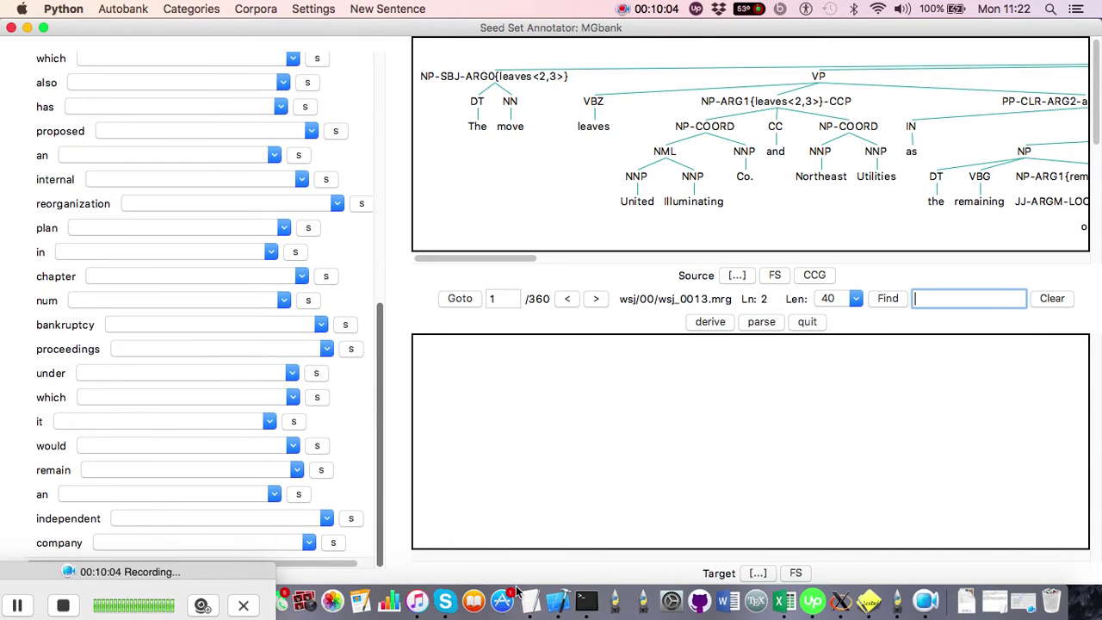
scroll(479, 374, up, 10)
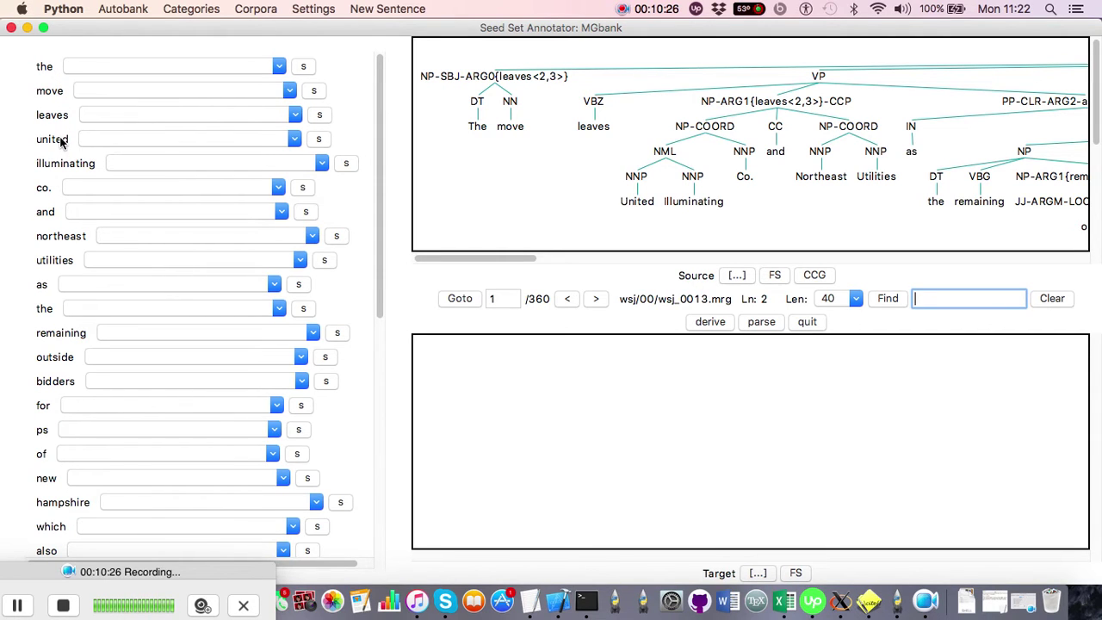
Display the CCG tree for the length-40 source sentence in place of the Penn tree.
click(370, 9)
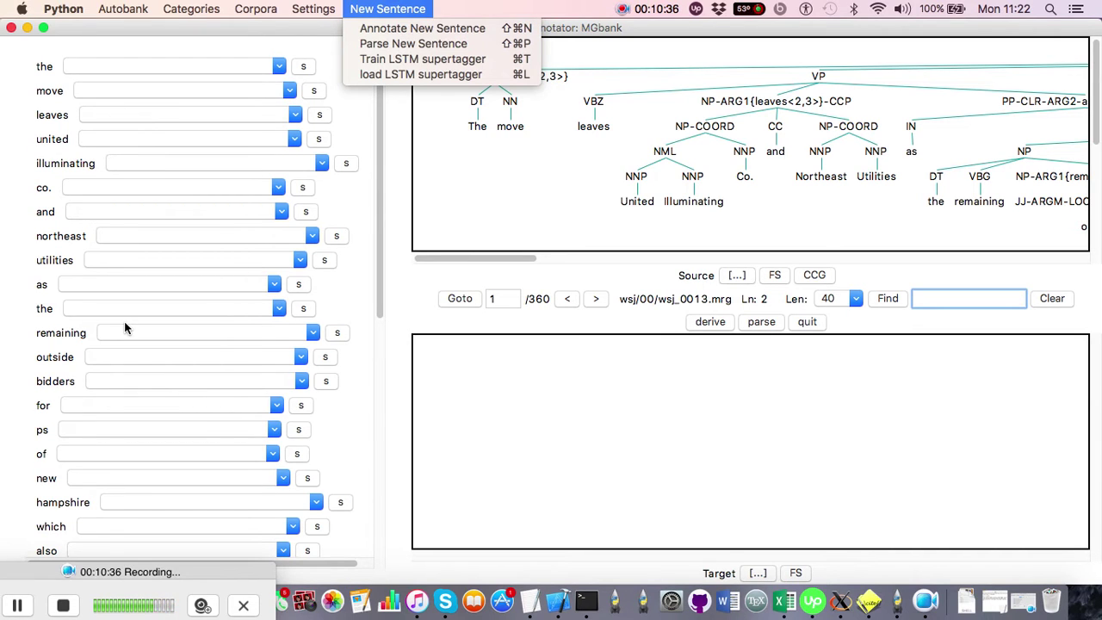
click(596, 231)
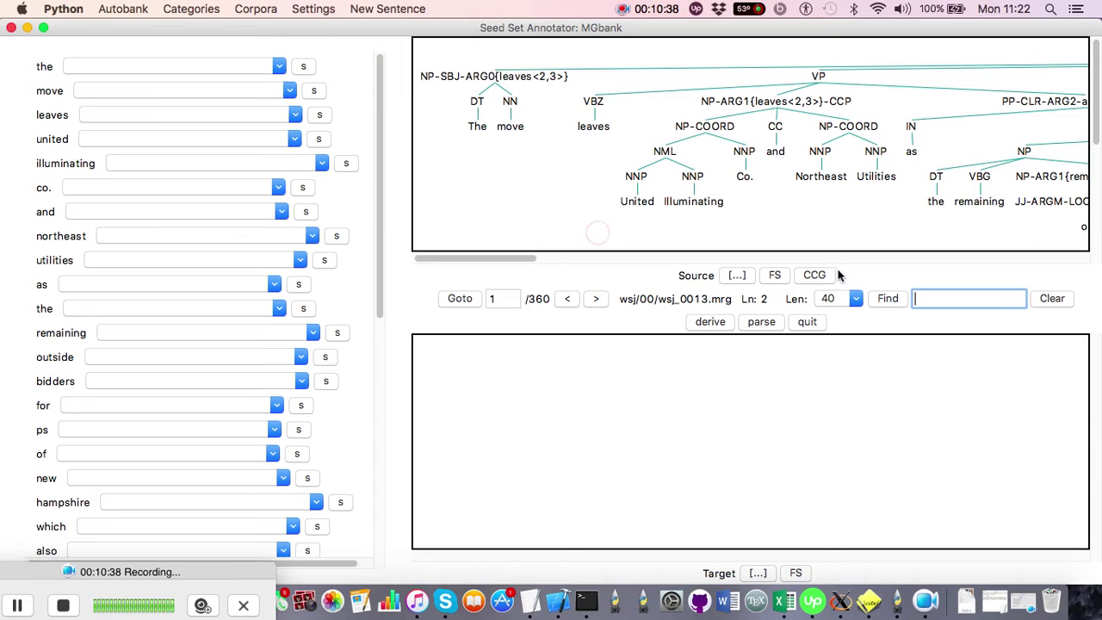
click(818, 276)
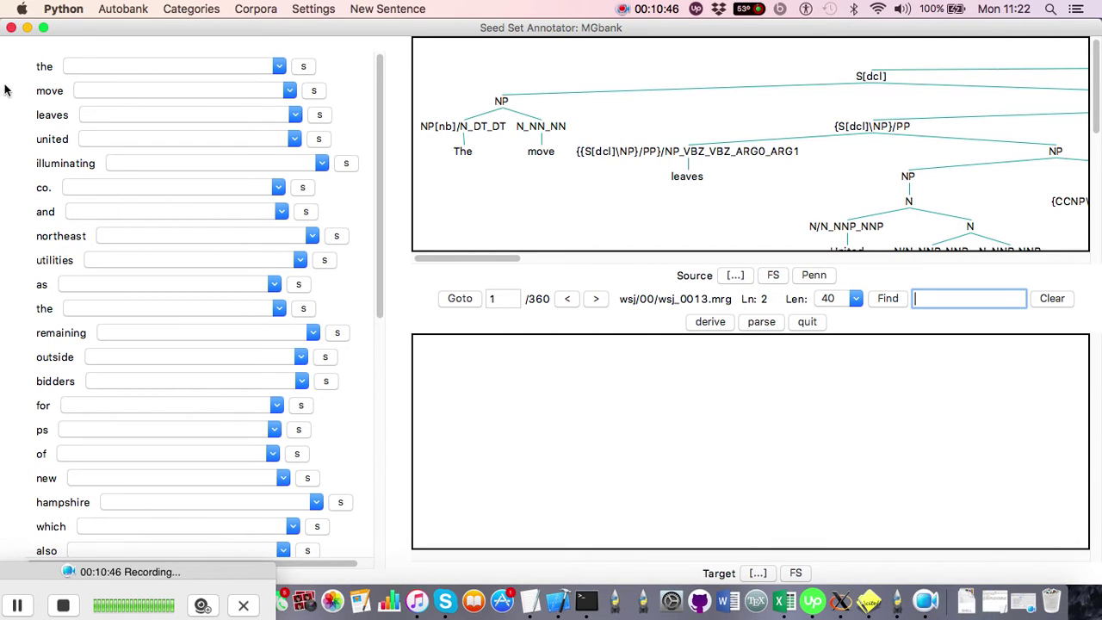
click(30, 84)
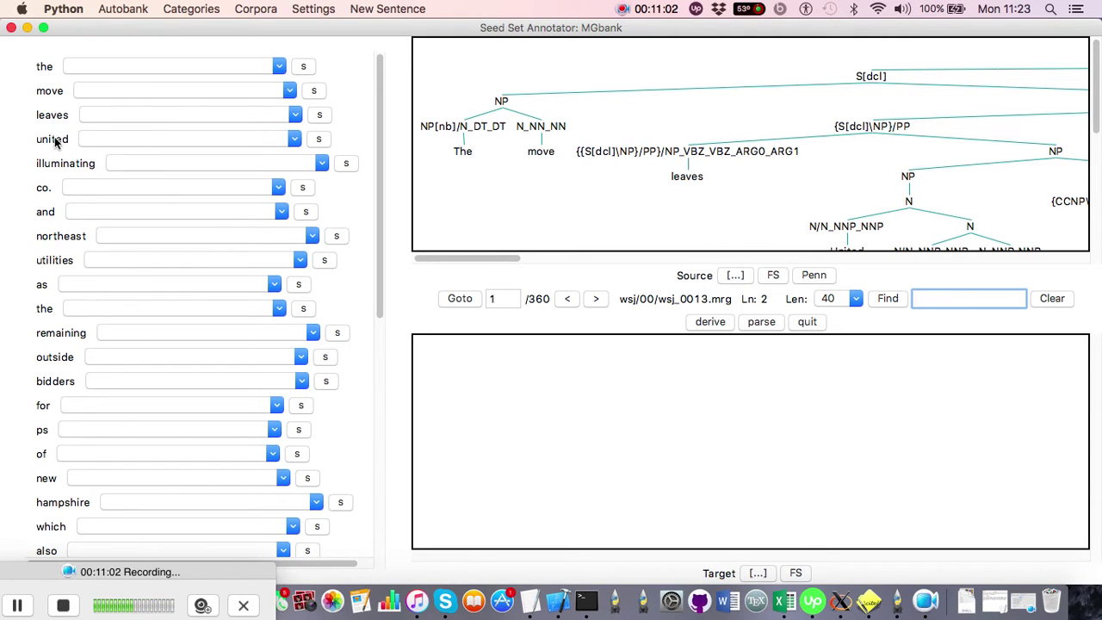
Enter "the move leaves united" as a new sentence to annotate and close the dialog without annotating it.
click(379, 8)
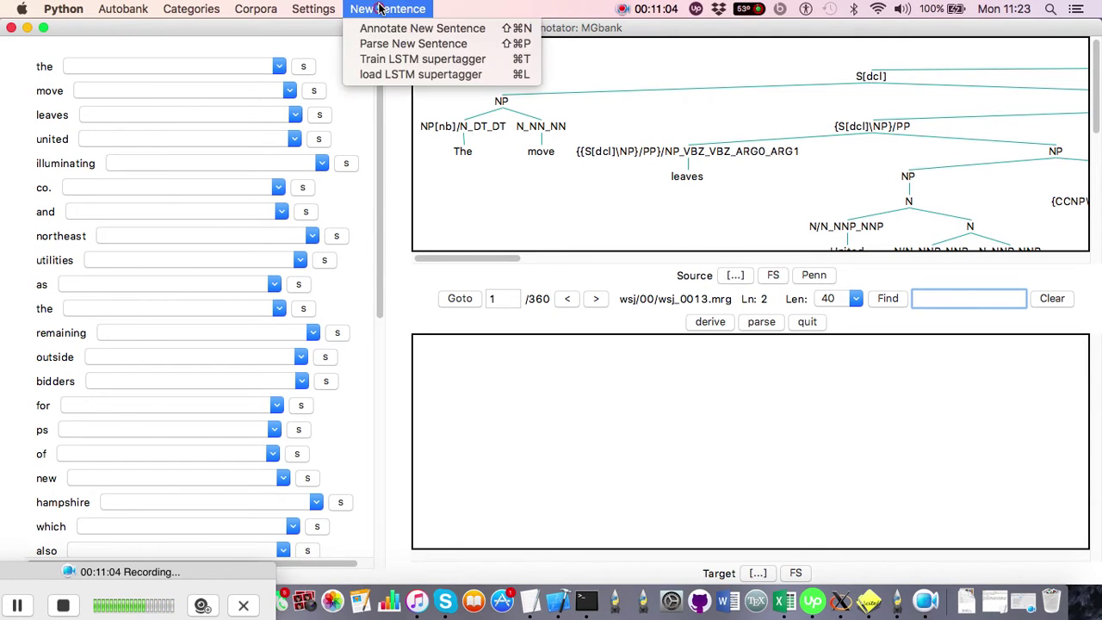
click(399, 31)
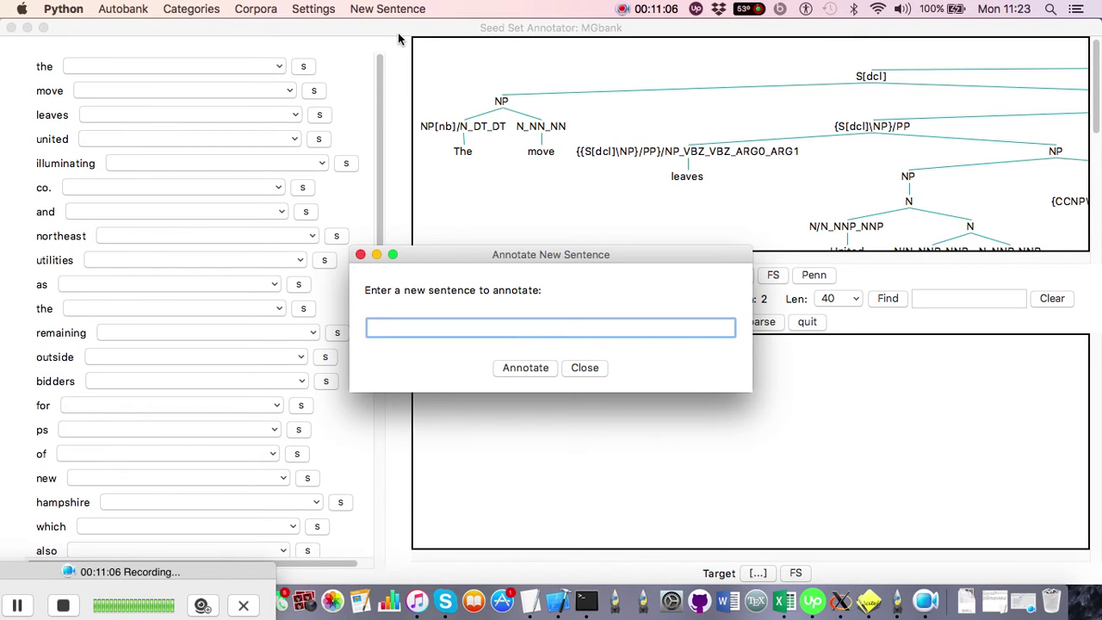
text(the move leaves)
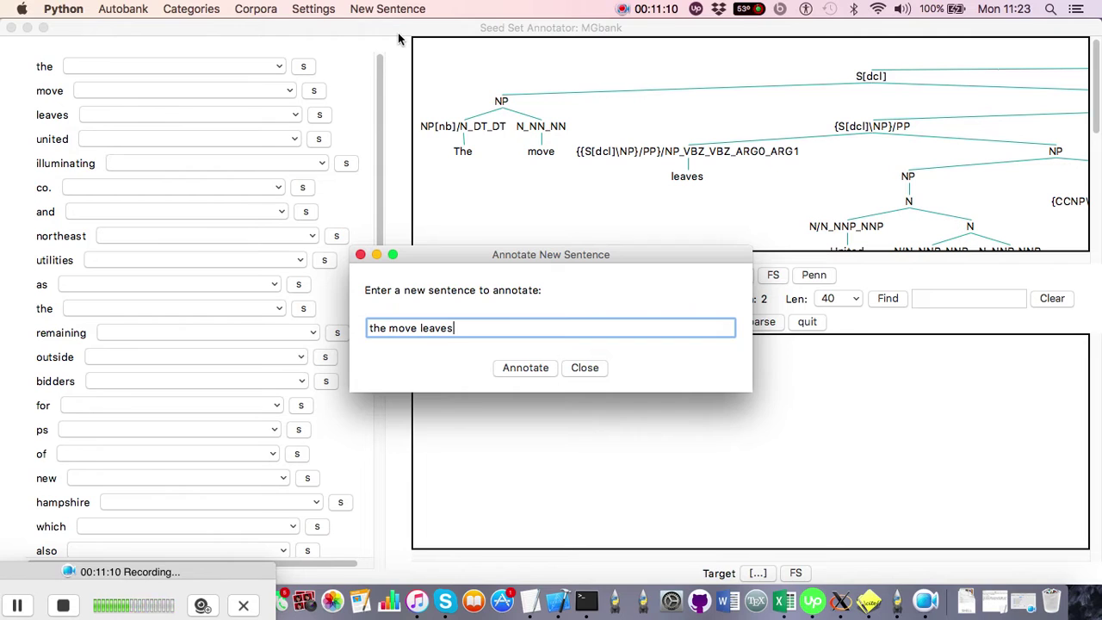
text( united)
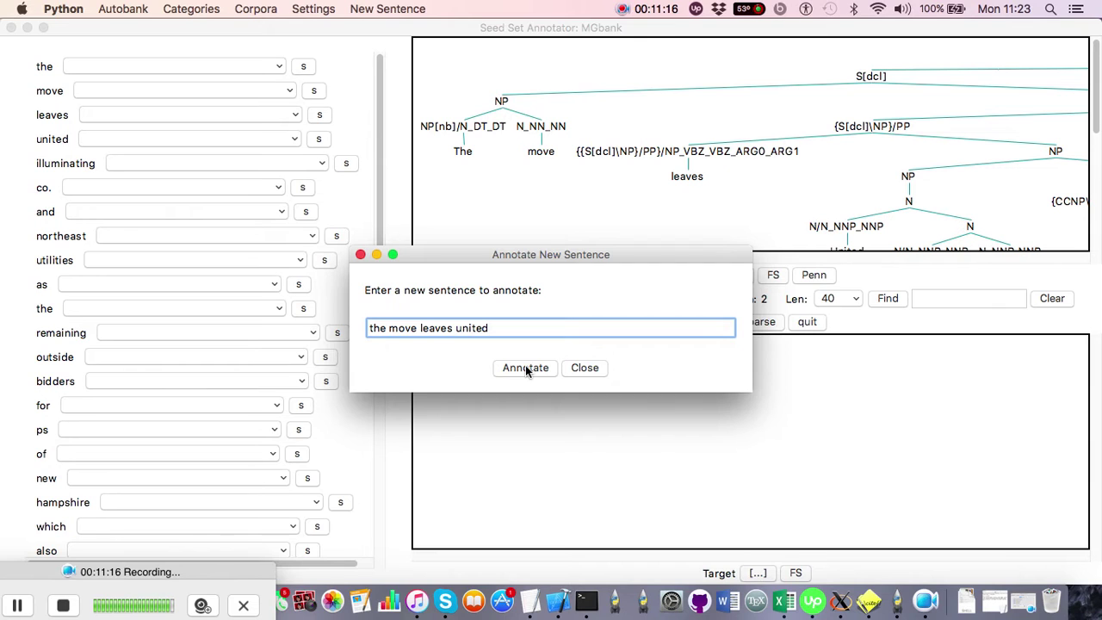
click(573, 368)
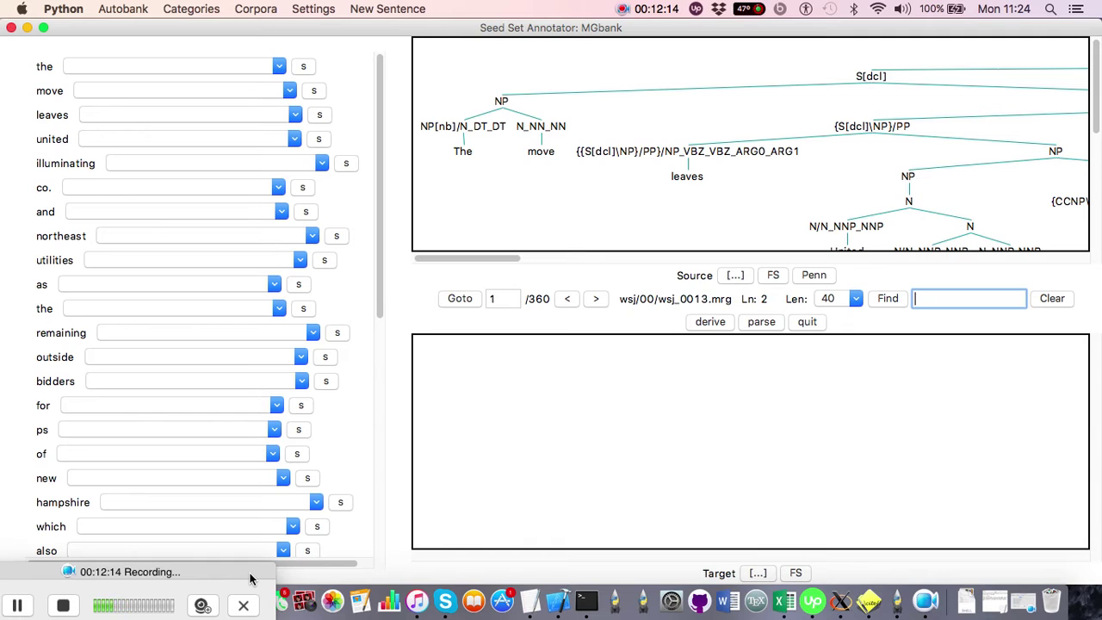
drag(283, 582, 332, 476)
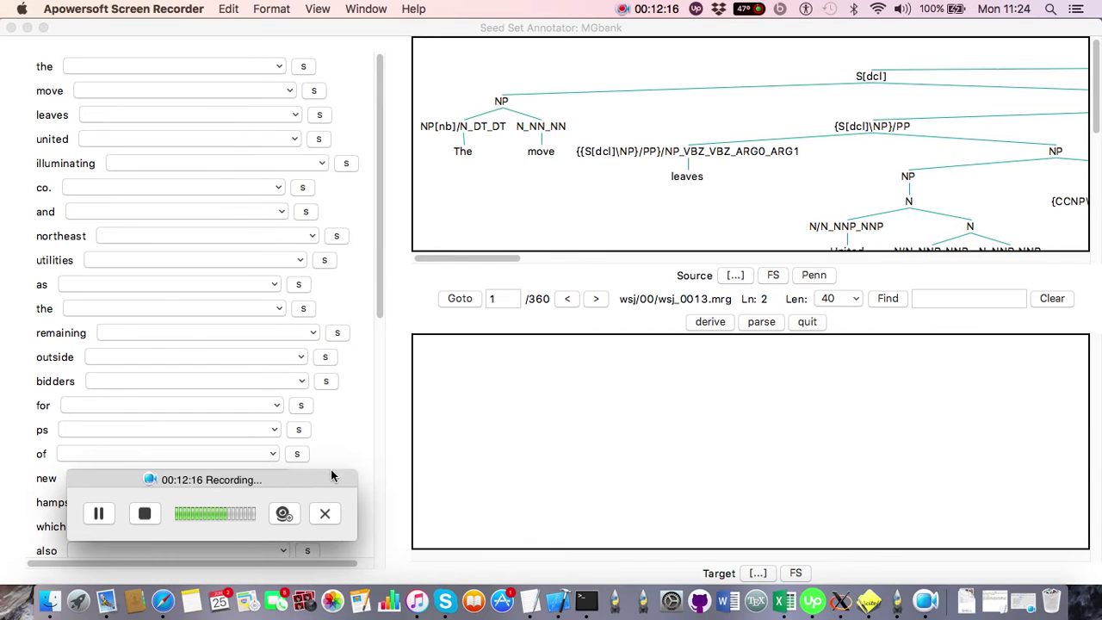
click(380, 67)
click(389, 9)
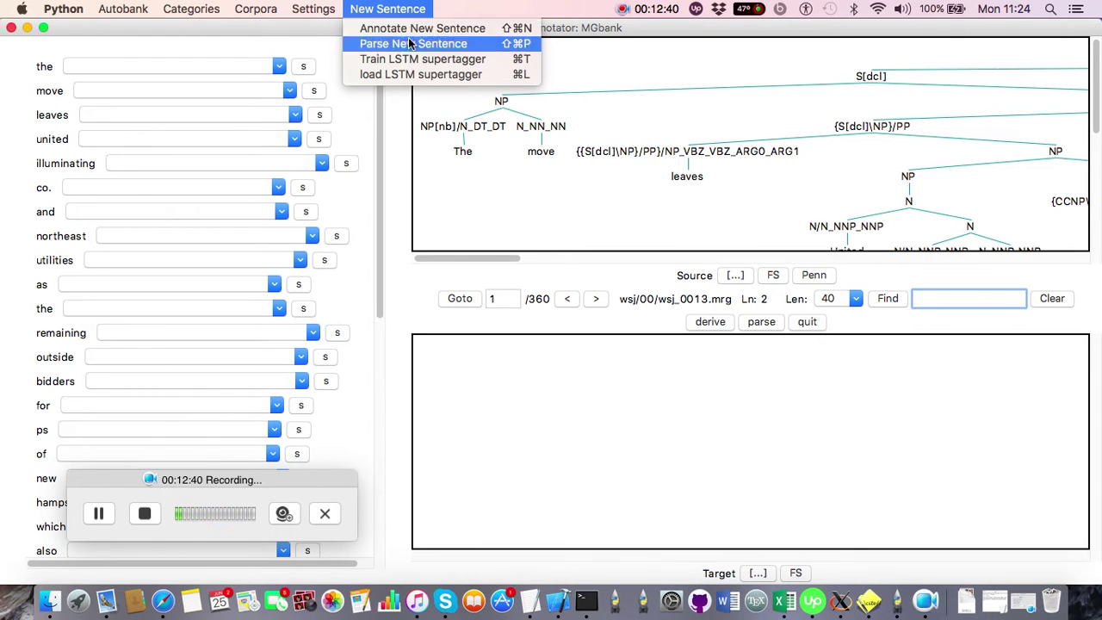
click(465, 434)
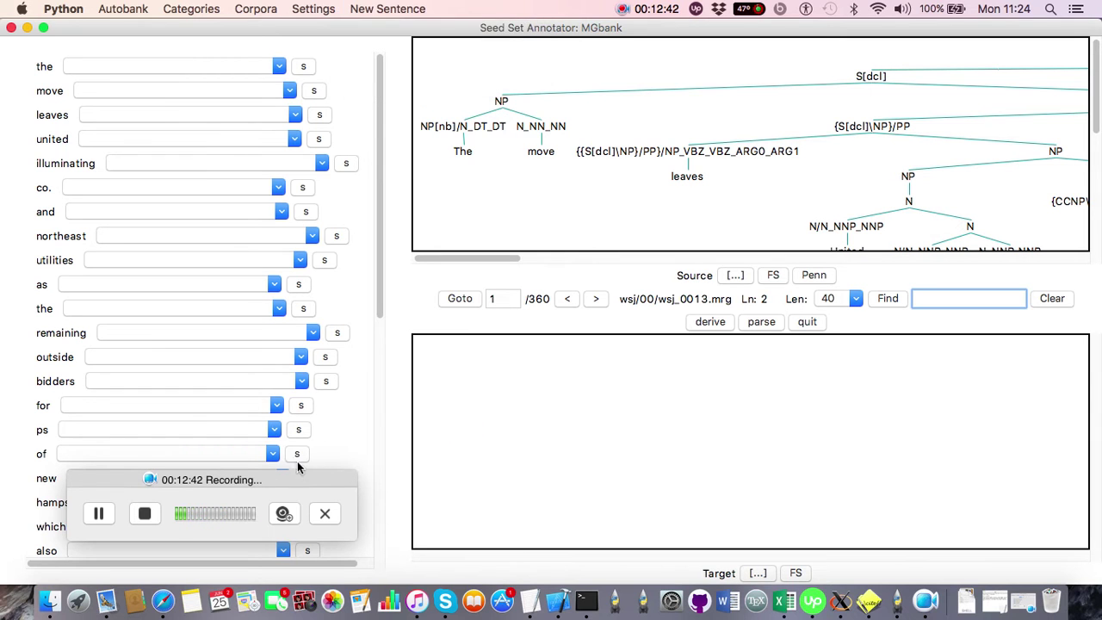
drag(256, 479, 100, 514)
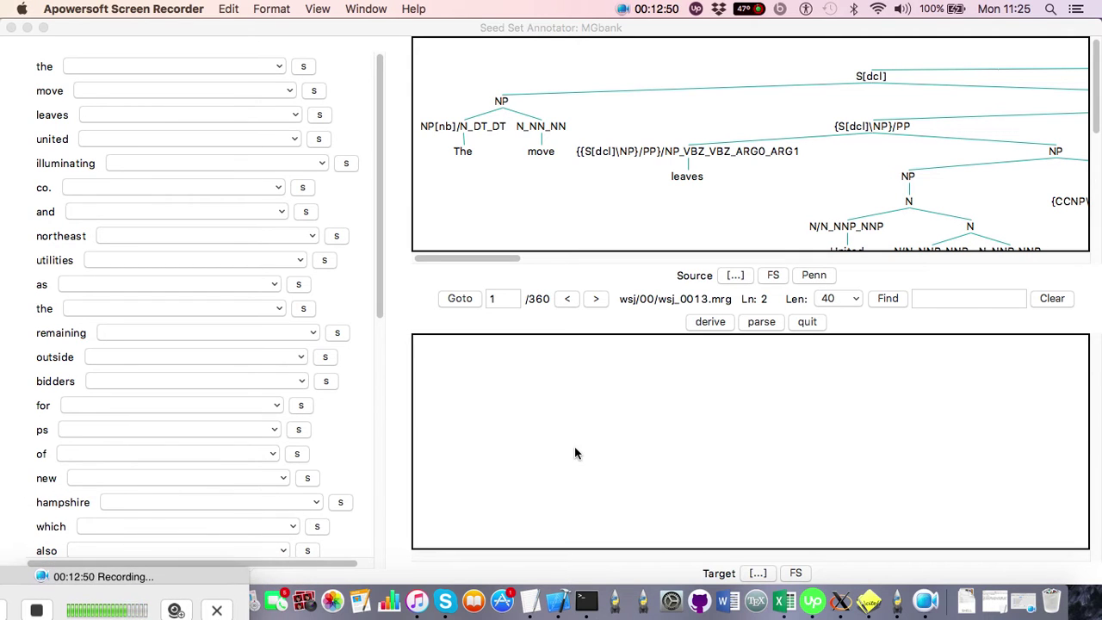
click(487, 411)
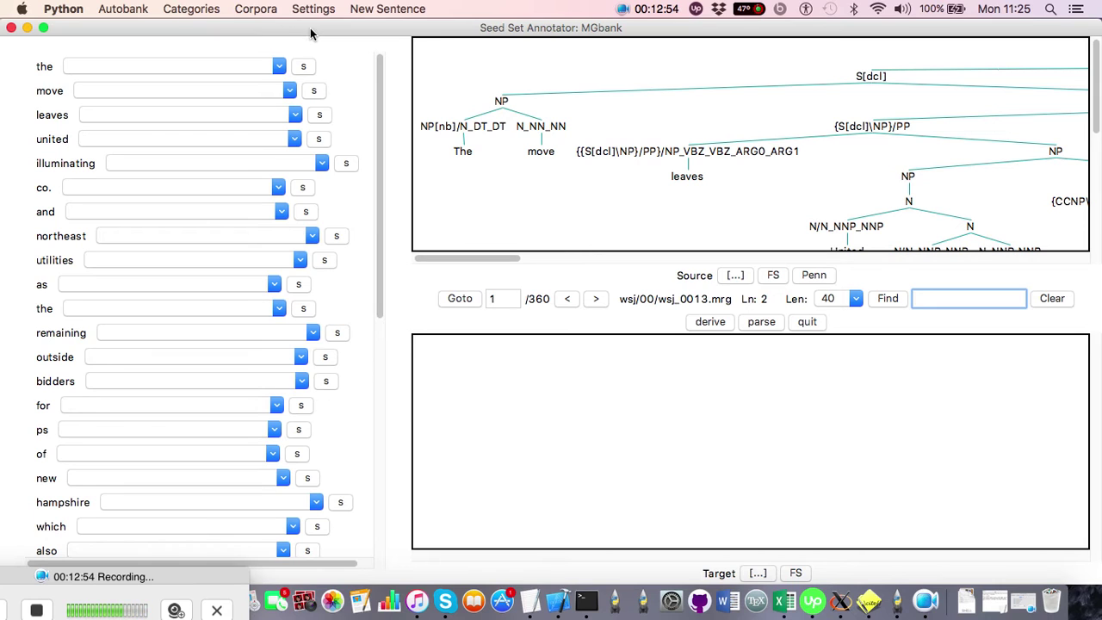
Examine the parser settings for timeout, constraints, null categories and parser type, and close them without changes.
click(251, 10)
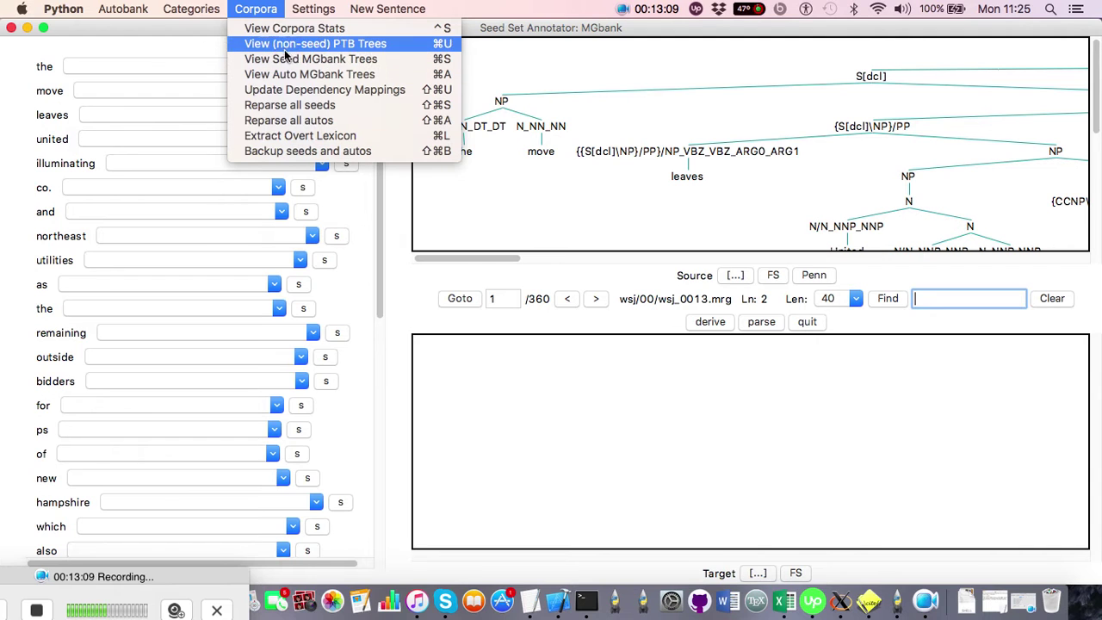
mouse_move(312, 8)
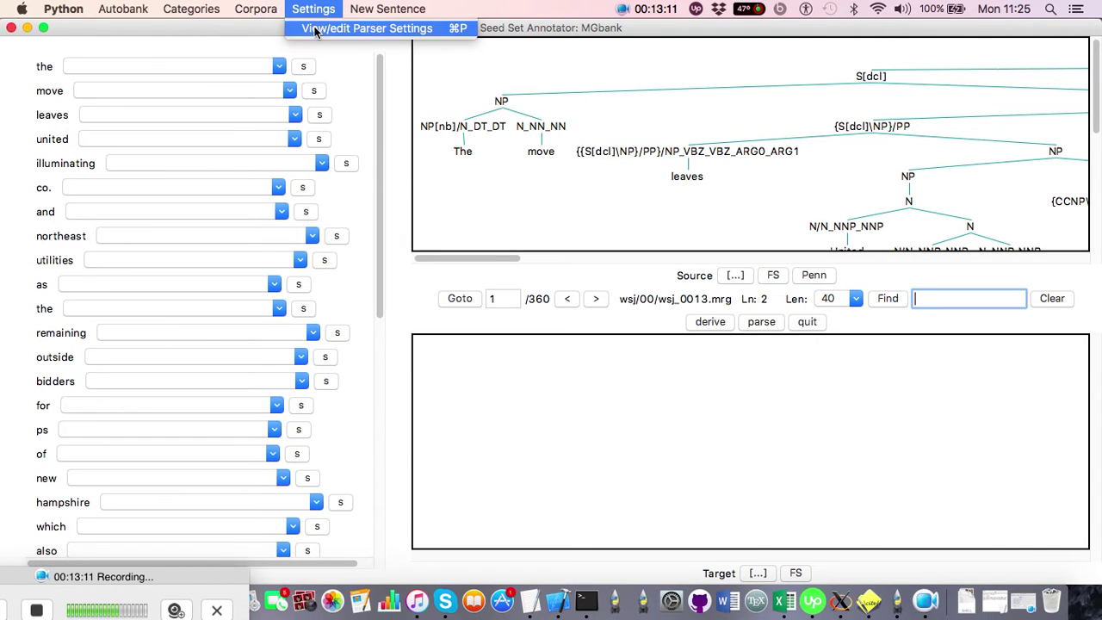
click(315, 30)
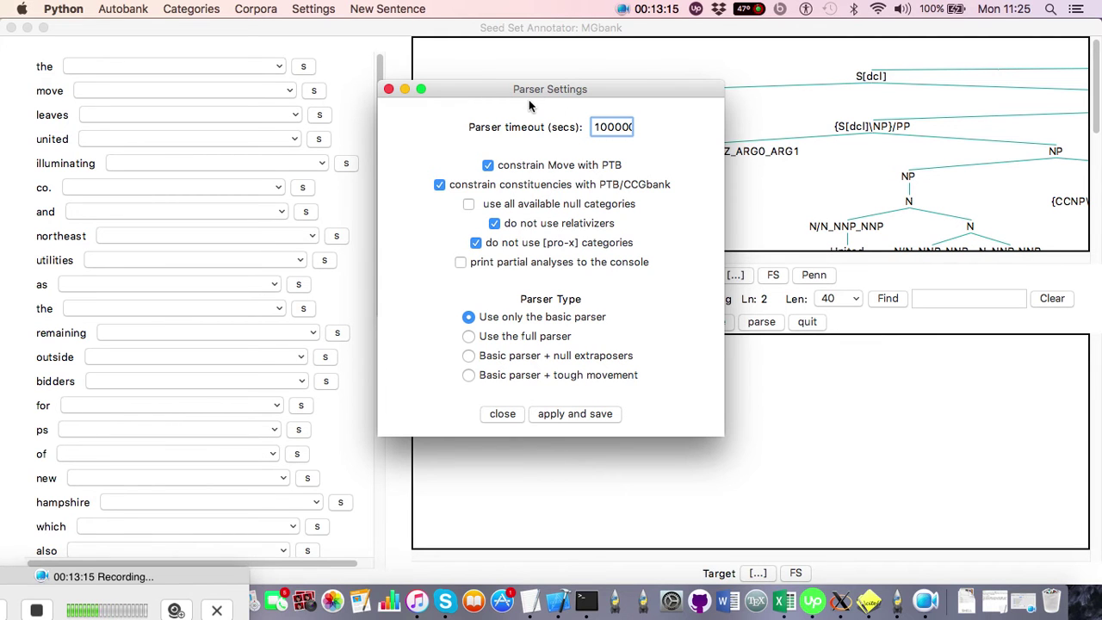
drag(568, 88, 553, 128)
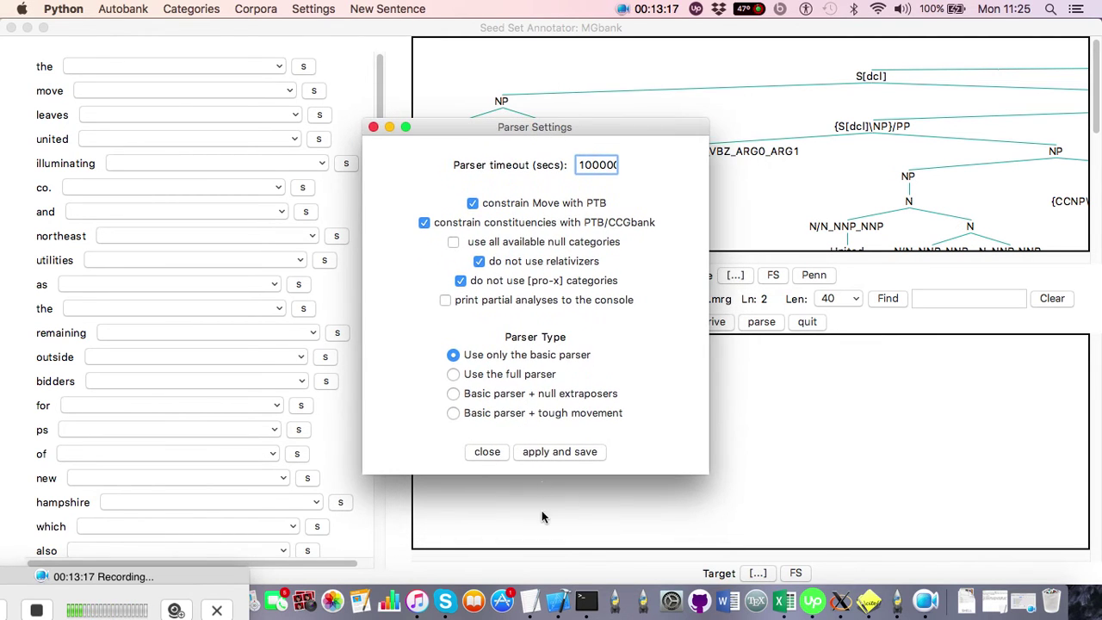
click(478, 451)
Check which types of LSTM supertagger can be loaded and cancel without loading one.
click(355, 9)
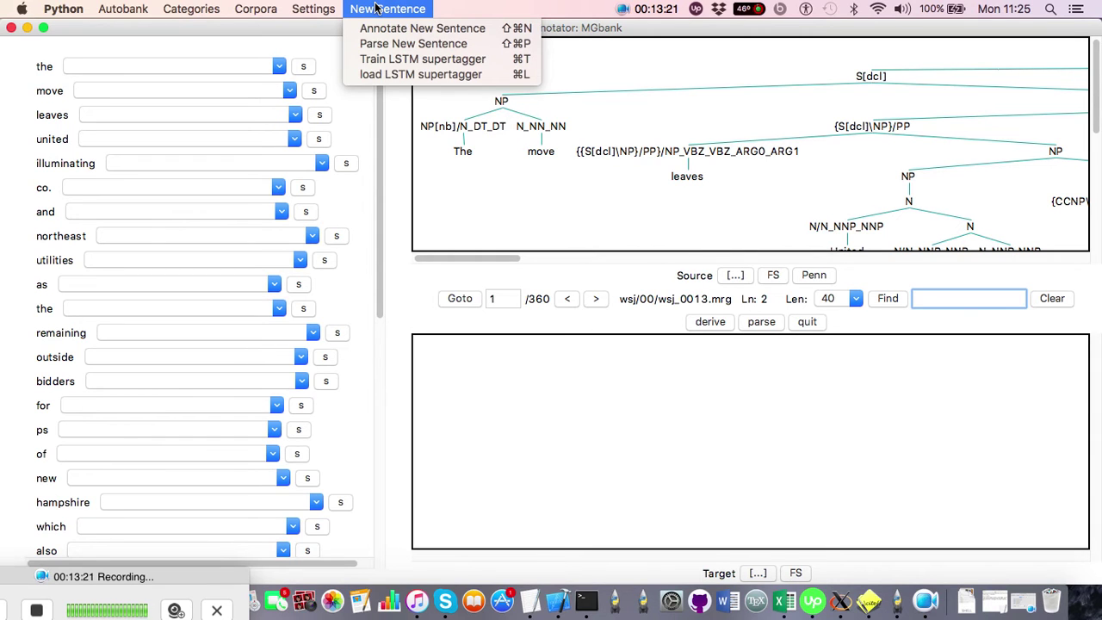
click(388, 76)
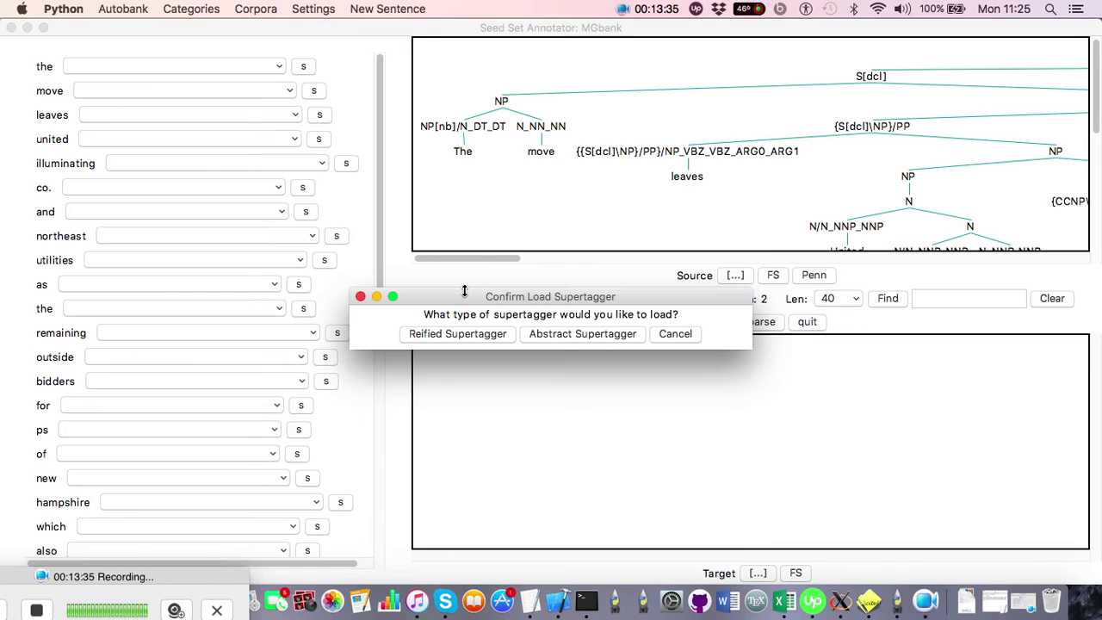
drag(462, 296, 457, 155)
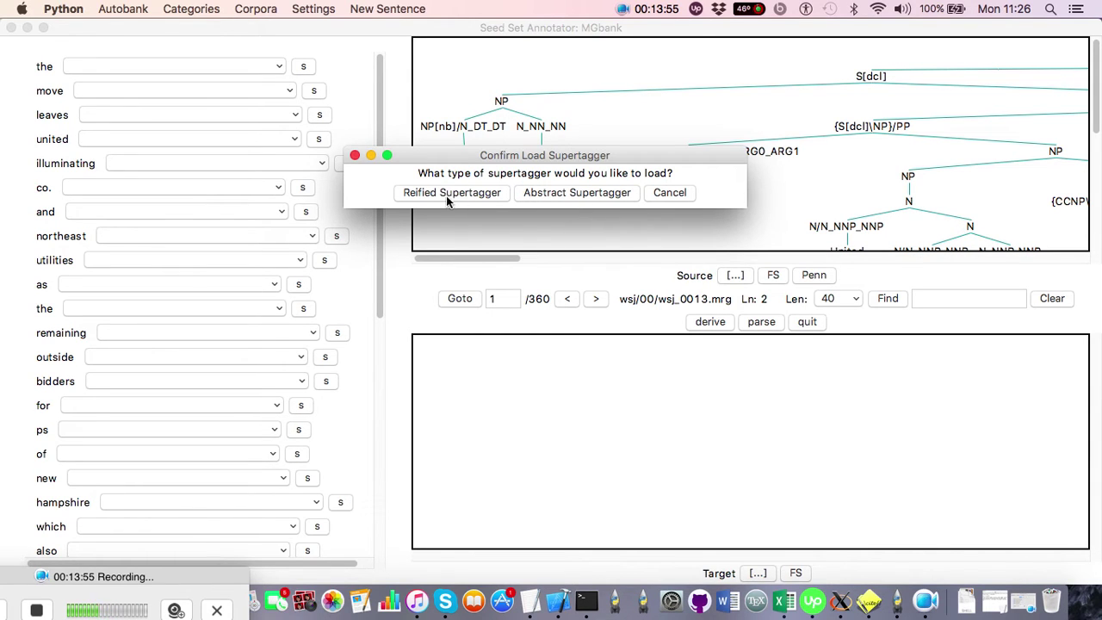
drag(587, 159, 582, 270)
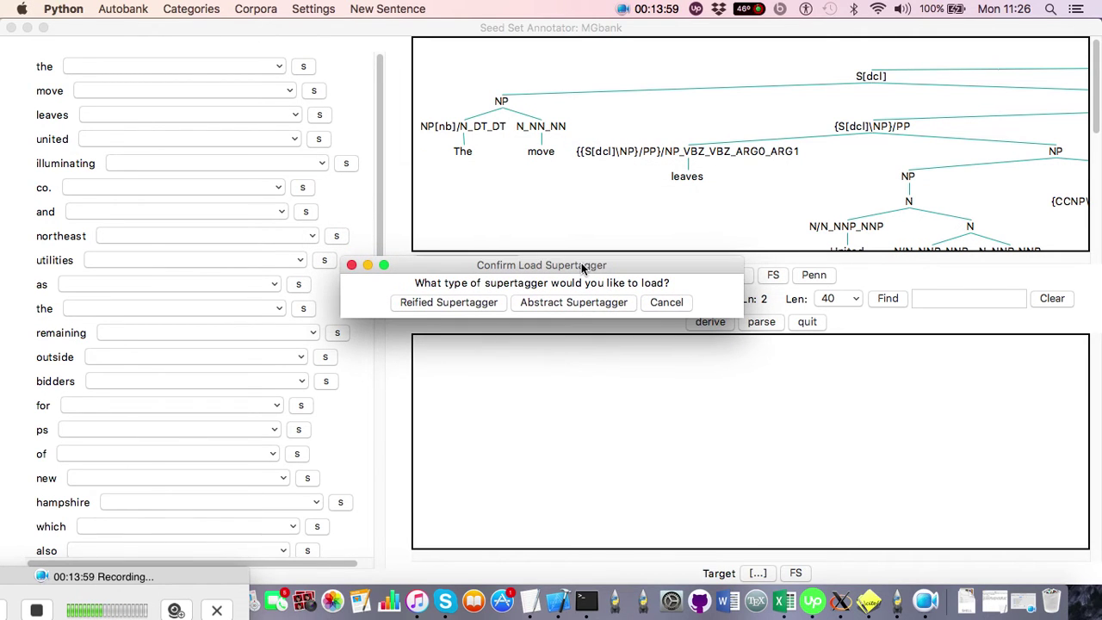
click(654, 302)
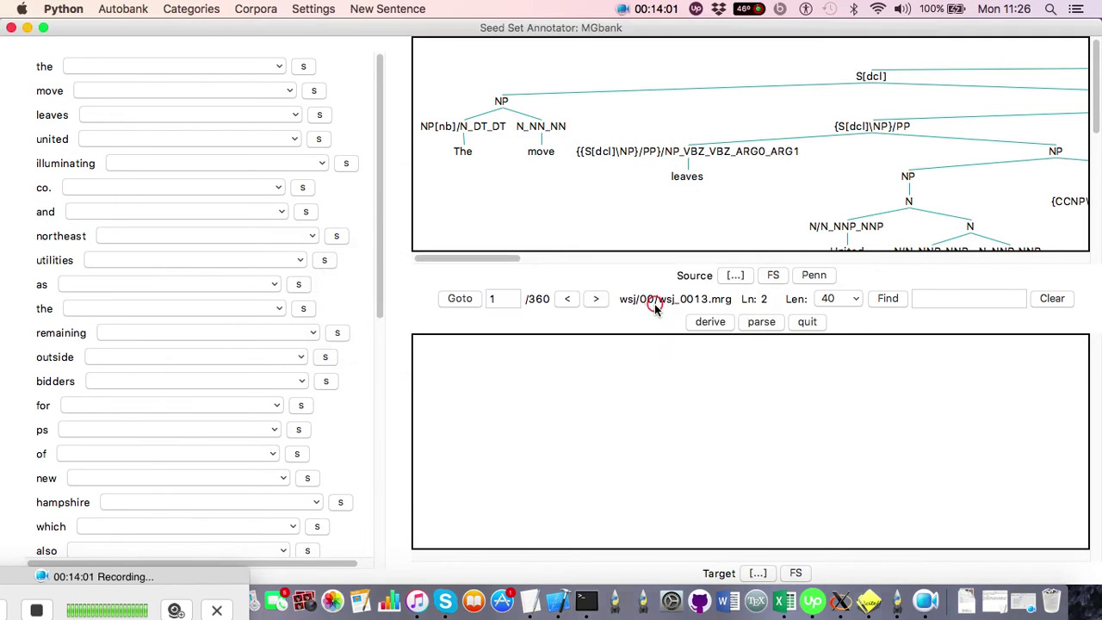
click(362, 10)
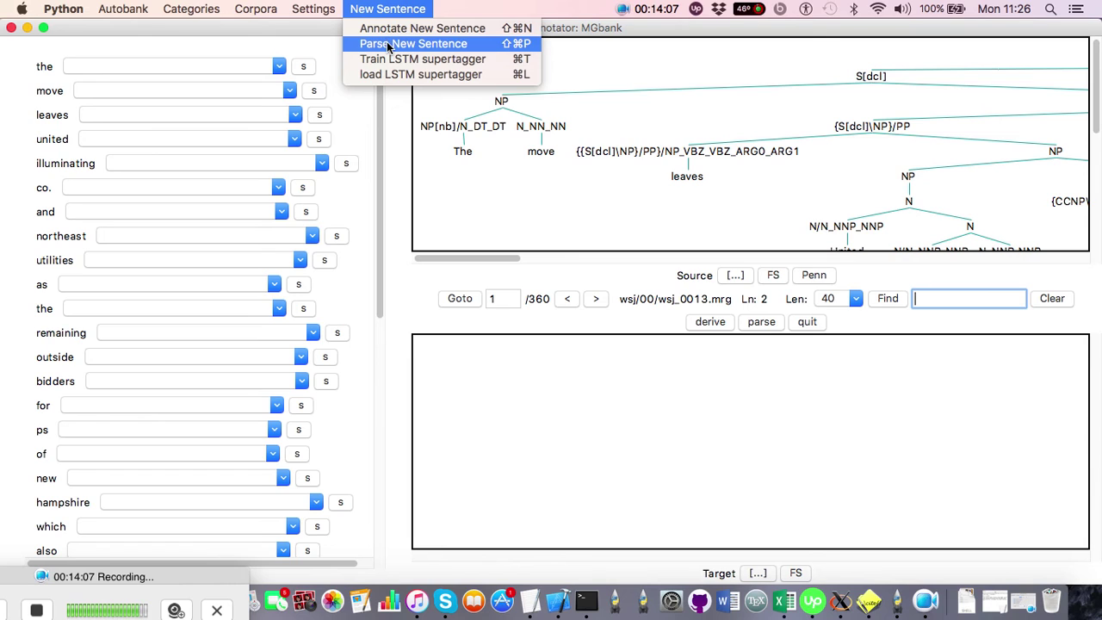
click(640, 168)
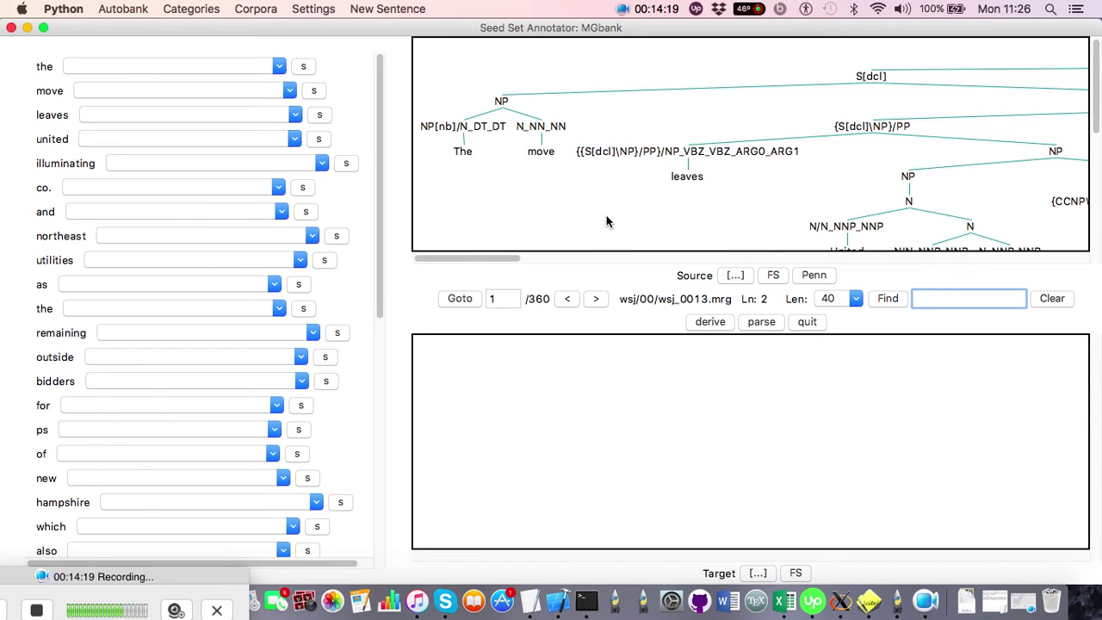
click(379, 9)
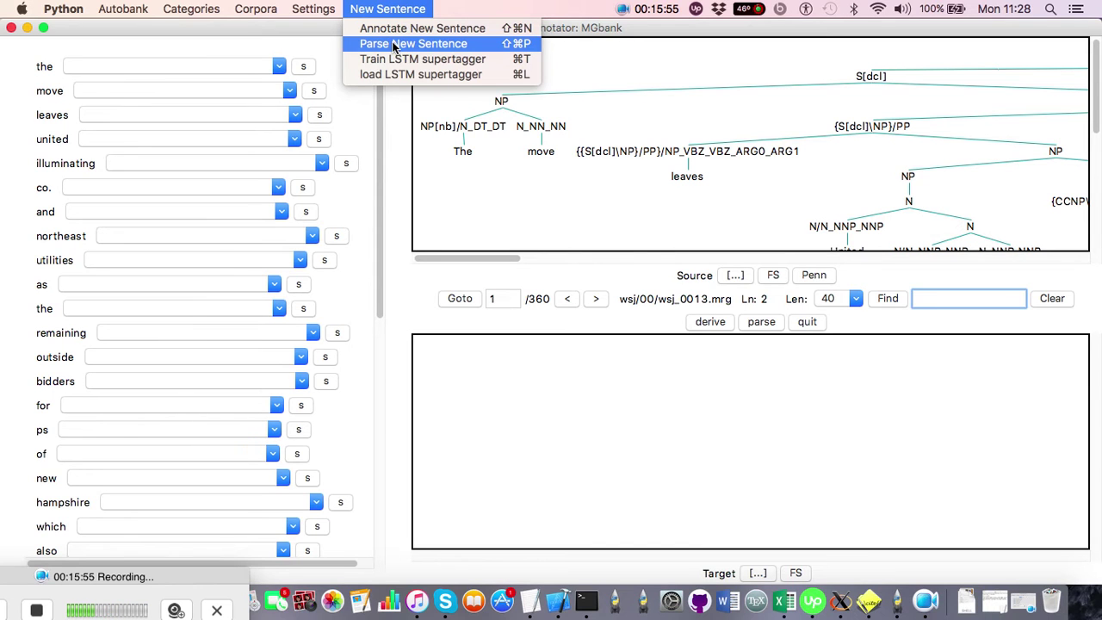
click(93, 575)
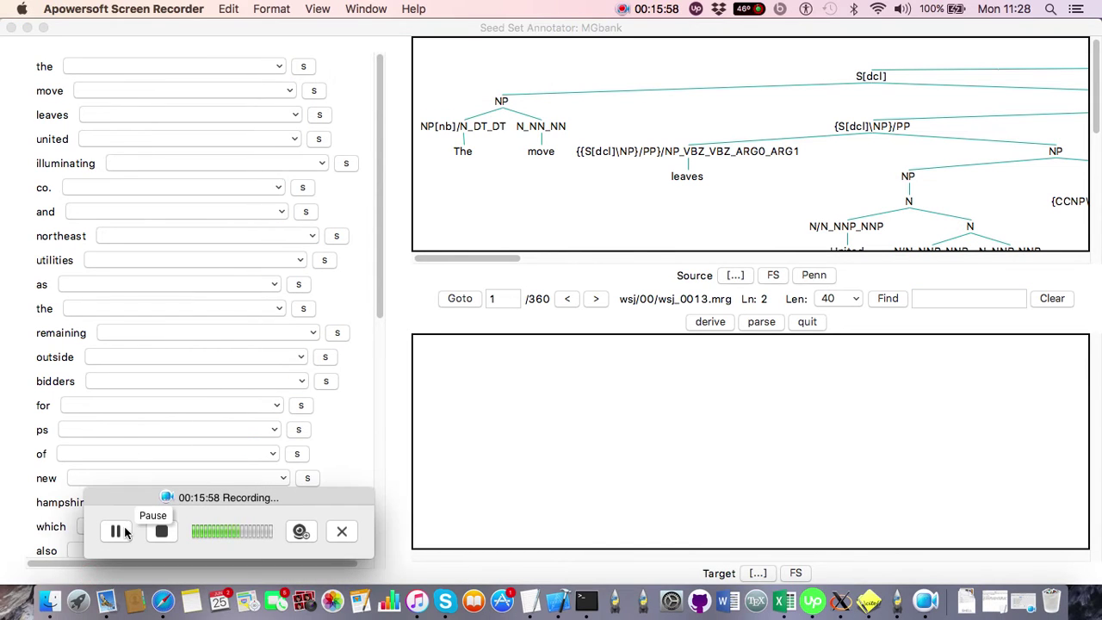
drag(302, 496, 218, 558)
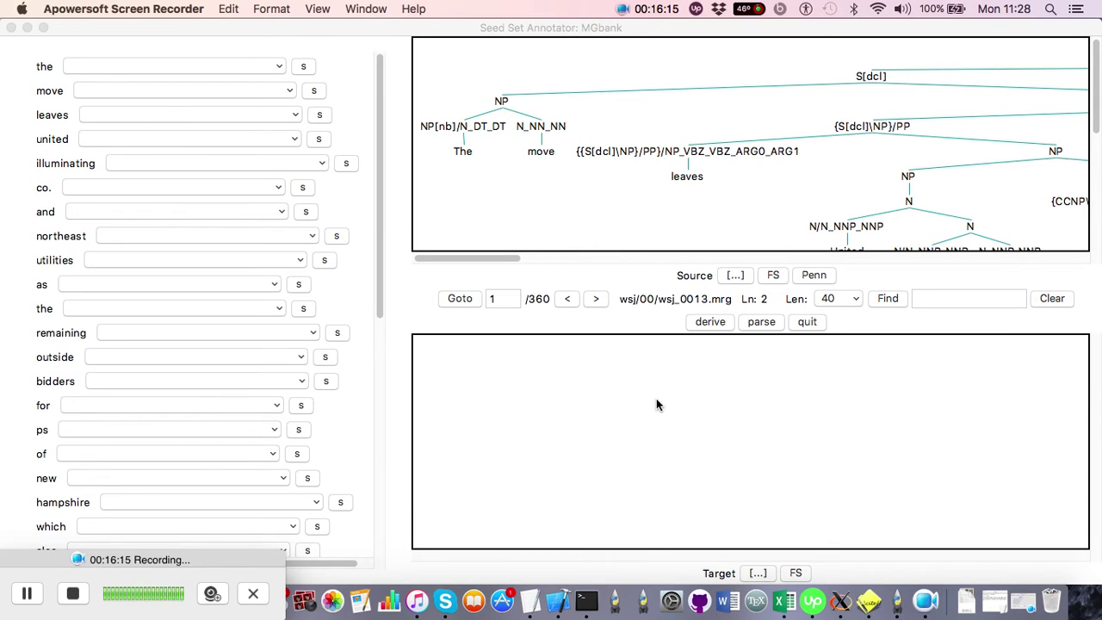
Open the overt MG categories list and view the comments for =adv{+OVERT} adj{+OVERT}≈ and the 1SG possessive pronoun 'my' category.
click(228, 30)
click(191, 9)
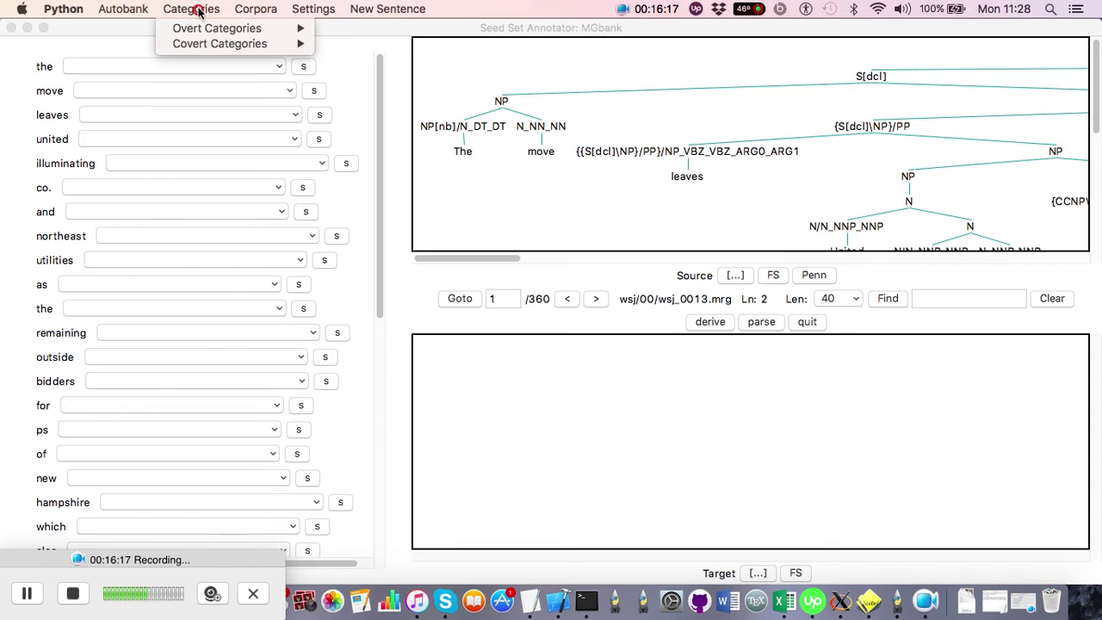
mouse_move(258, 28)
click(374, 50)
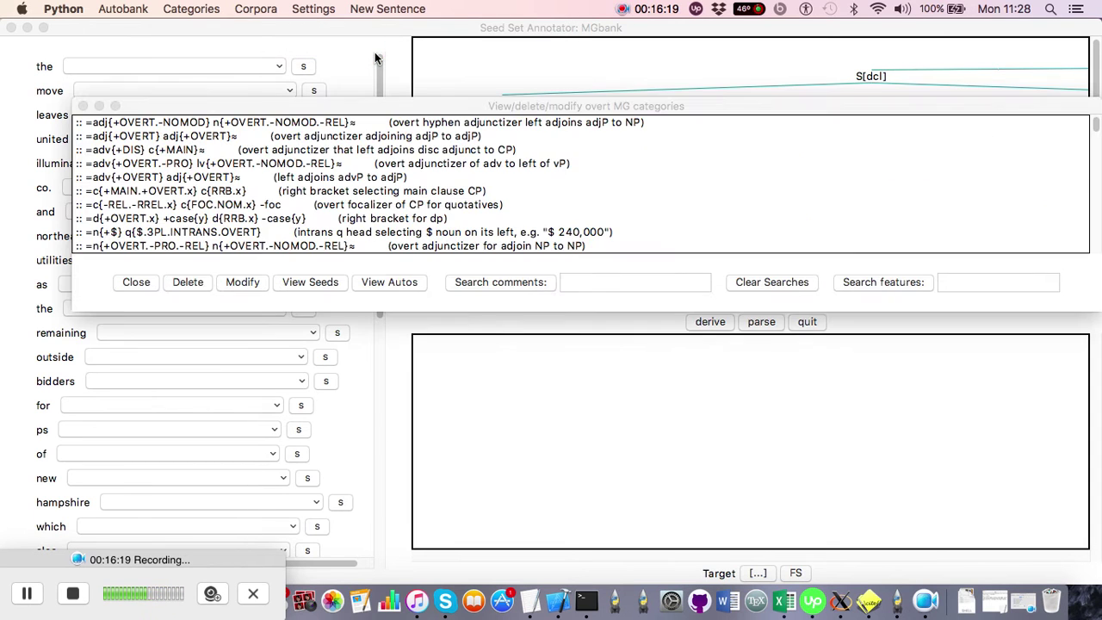
click(237, 177)
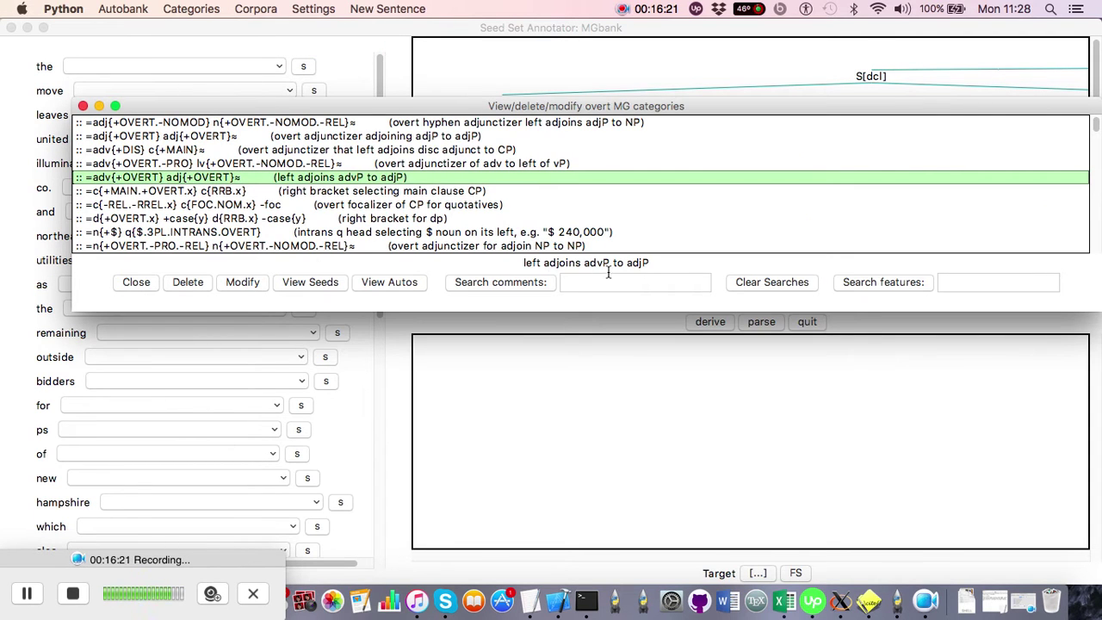
click(303, 218)
click(305, 218)
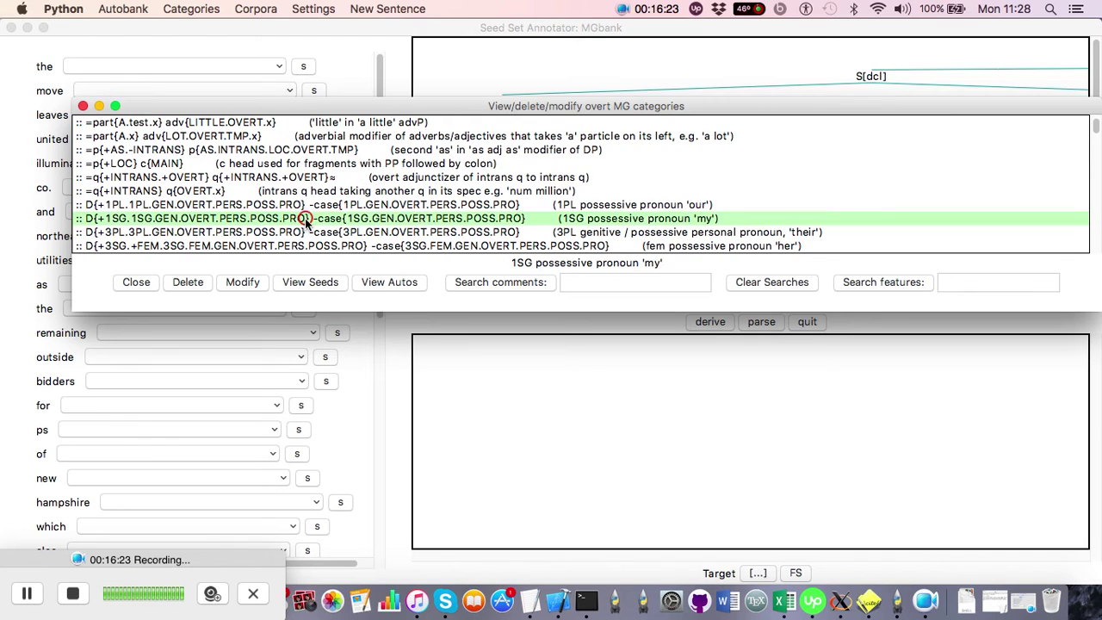
Search the overt category comments for "ecm" and look through the matching categories.
click(591, 280)
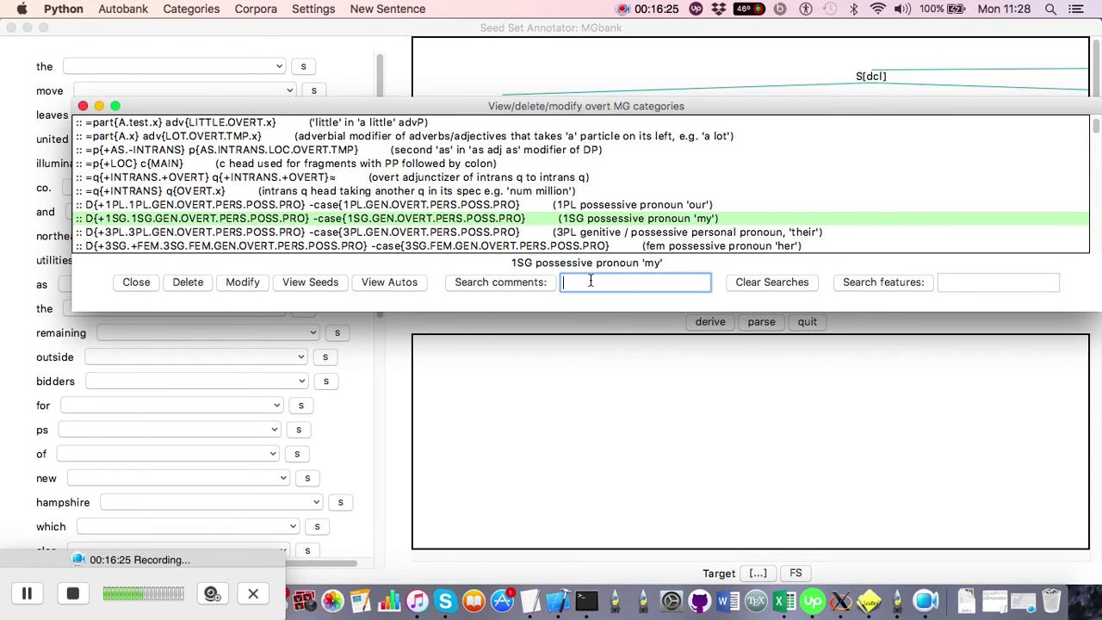
text(ecm)
key(Return)
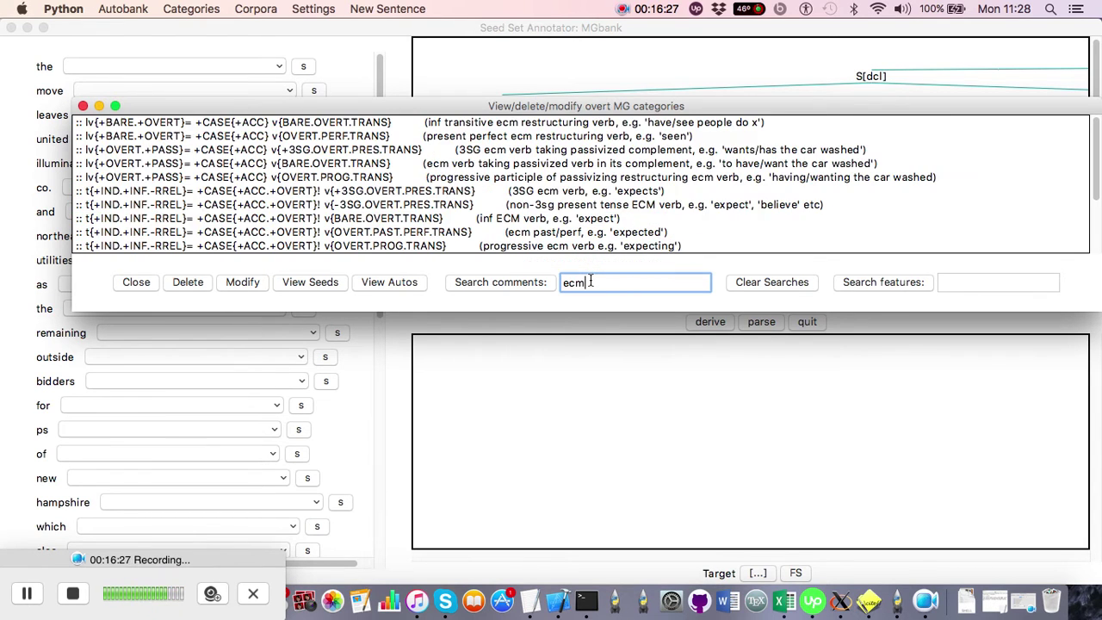
scroll(433, 211, down, 3)
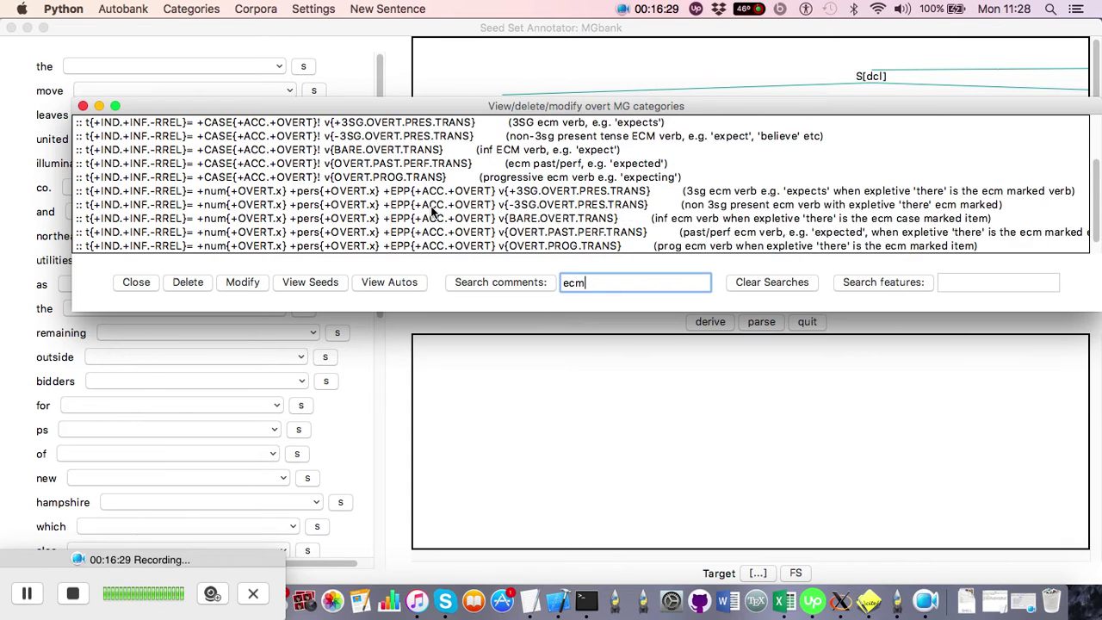
Replace the comment search with "control" and look through the control verb categories.
double_click(587, 284)
text(control)
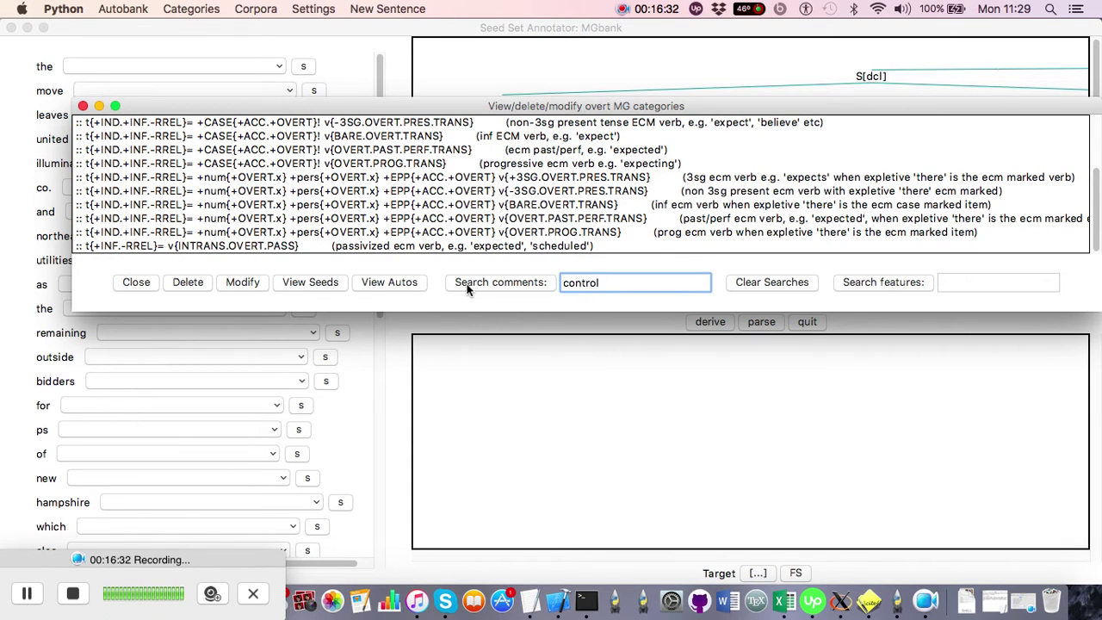
key(Return)
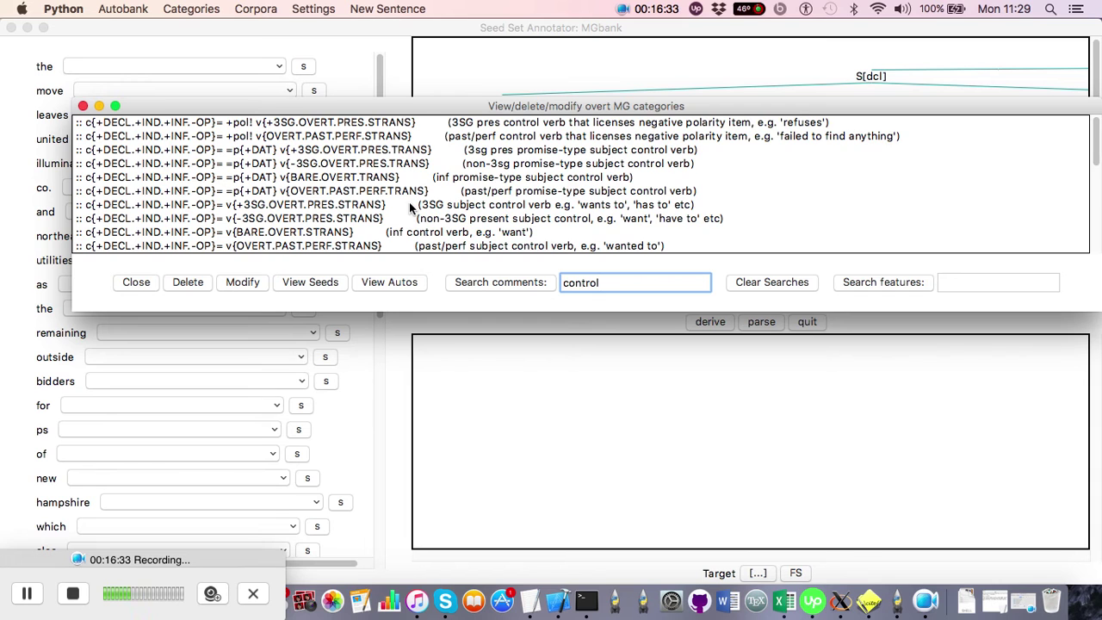
scroll(409, 202, down, 5)
scroll(410, 208, up, 5)
Narrow the comment search to "control promise" and select the 3sg present promise-type subject control verb category.
text(promise)
key(Return)
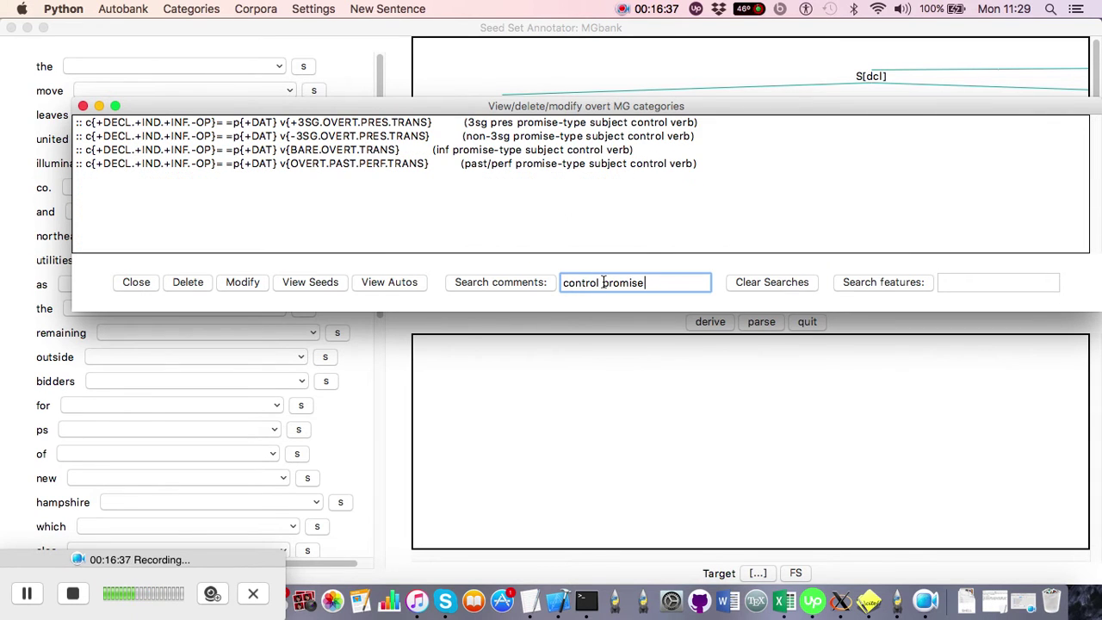
click(518, 127)
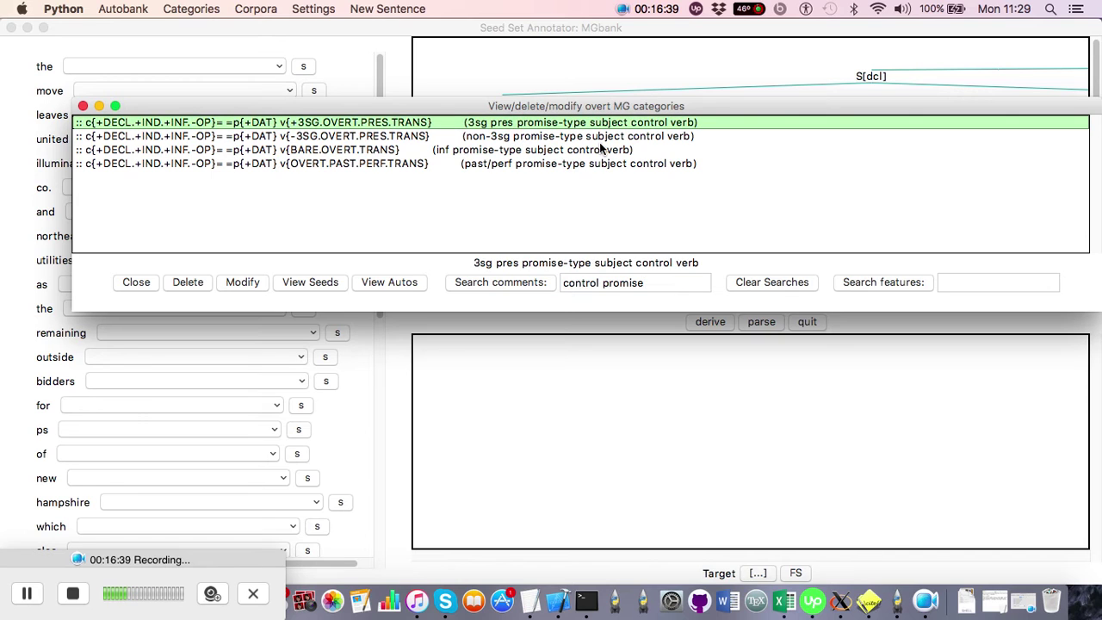
View the seed parses using the selected promise-type control category, open the 'who promises mary to persuade pete' parse and look across its tree.
click(310, 281)
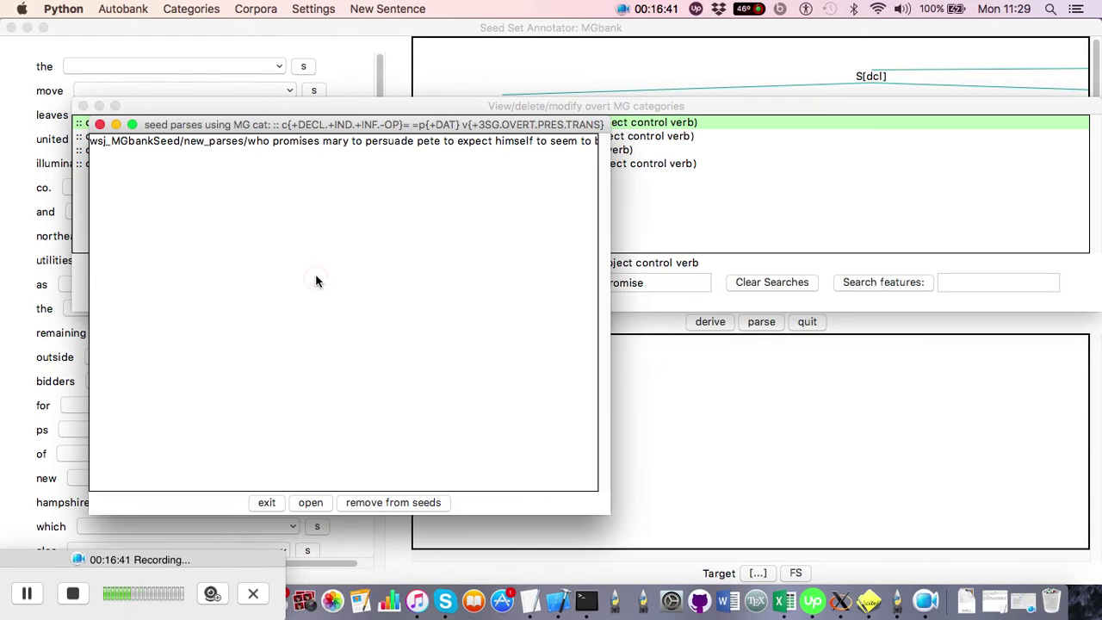
click(308, 140)
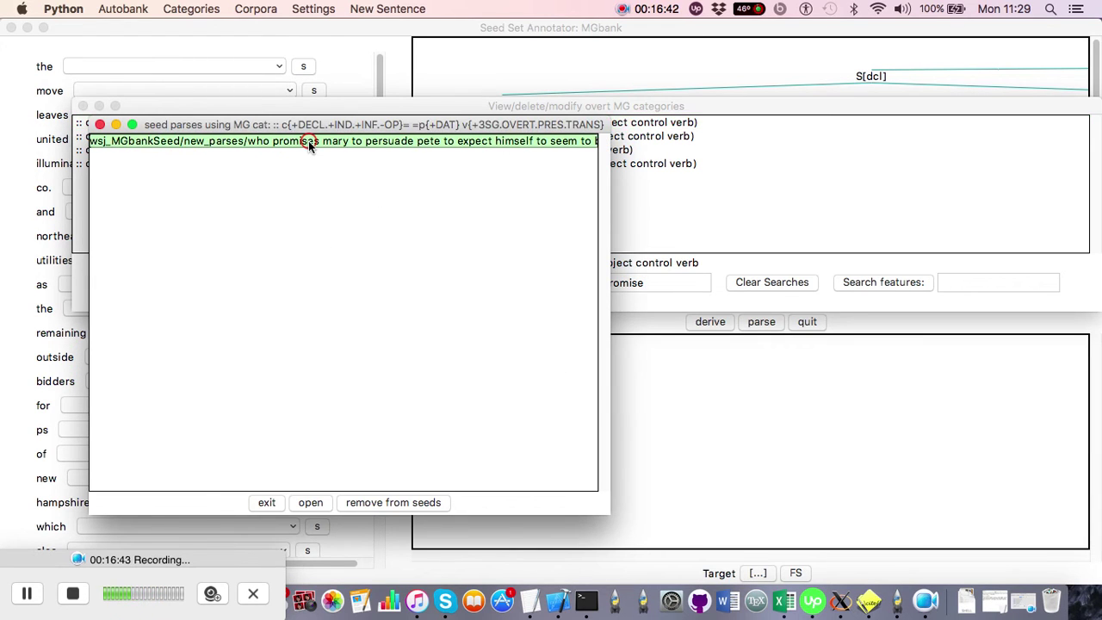
double_click(309, 140)
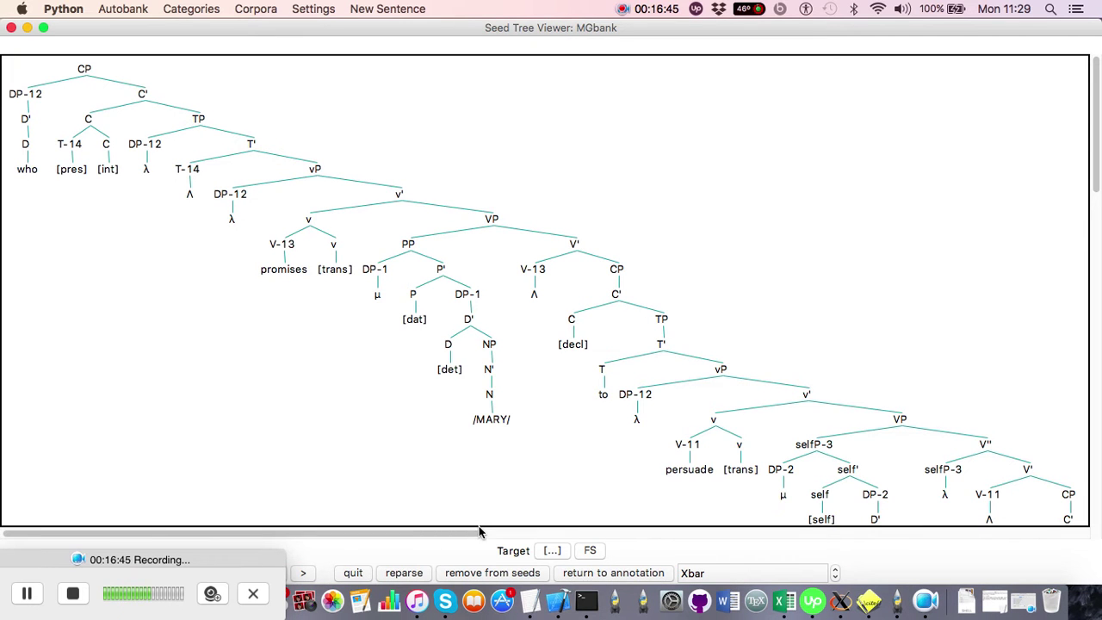
drag(467, 531, 732, 534)
mouse_move(1092, 162)
mouse_down()
mouse_move(1097, 312)
mouse_move(1090, 149)
mouse_up()
Leave the seed tree viewer and return to the annotation window.
click(27, 593)
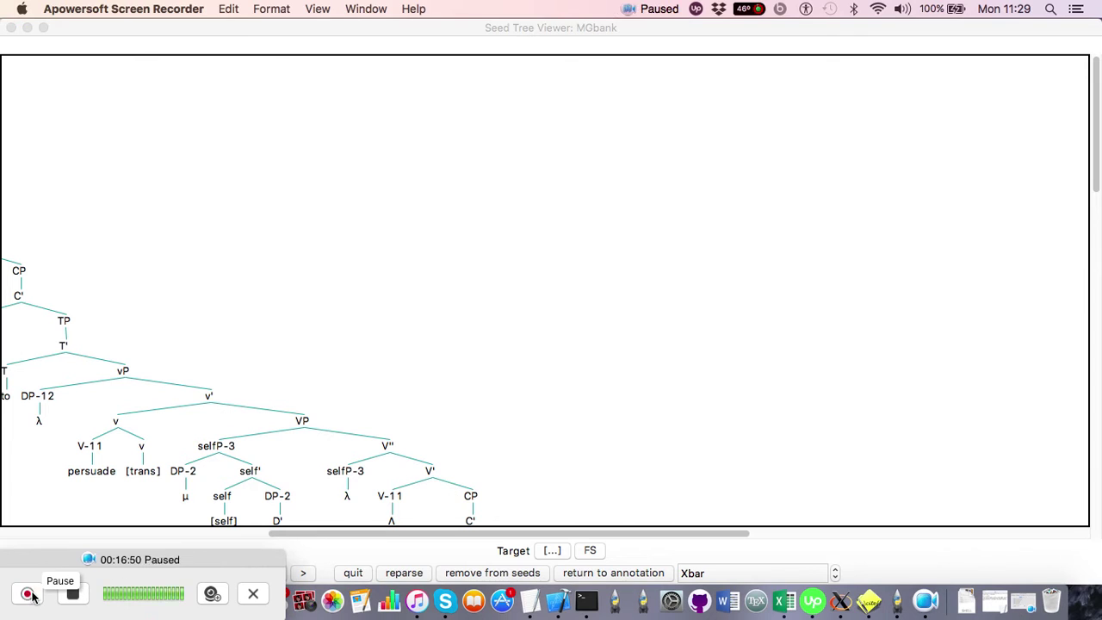
click(29, 593)
click(590, 575)
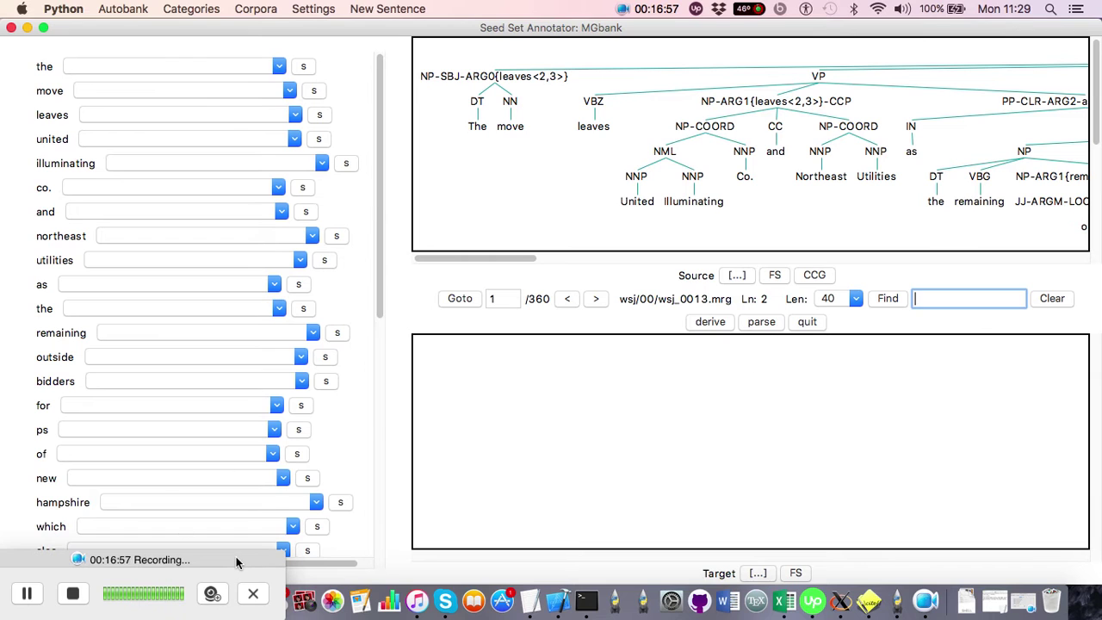
mouse_move(234, 559)
mouse_down()
mouse_move(174, 589)
mouse_move(173, 578)
mouse_up()
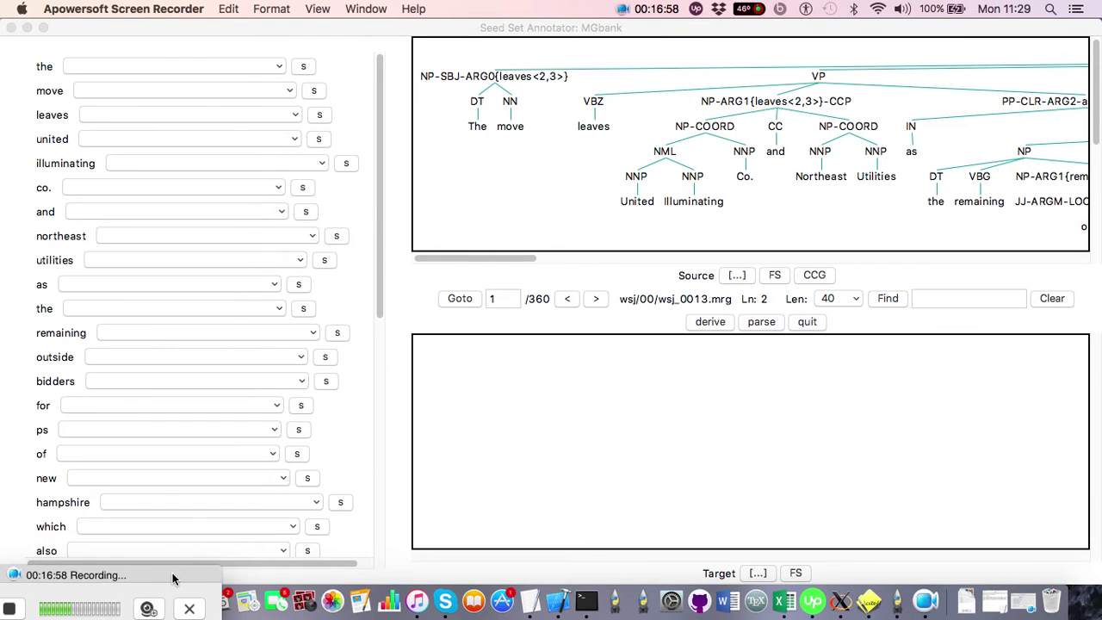
Open a new Terminal window and change the working directory to Autobank/MGParse/.
right_click(588, 605)
click(609, 429)
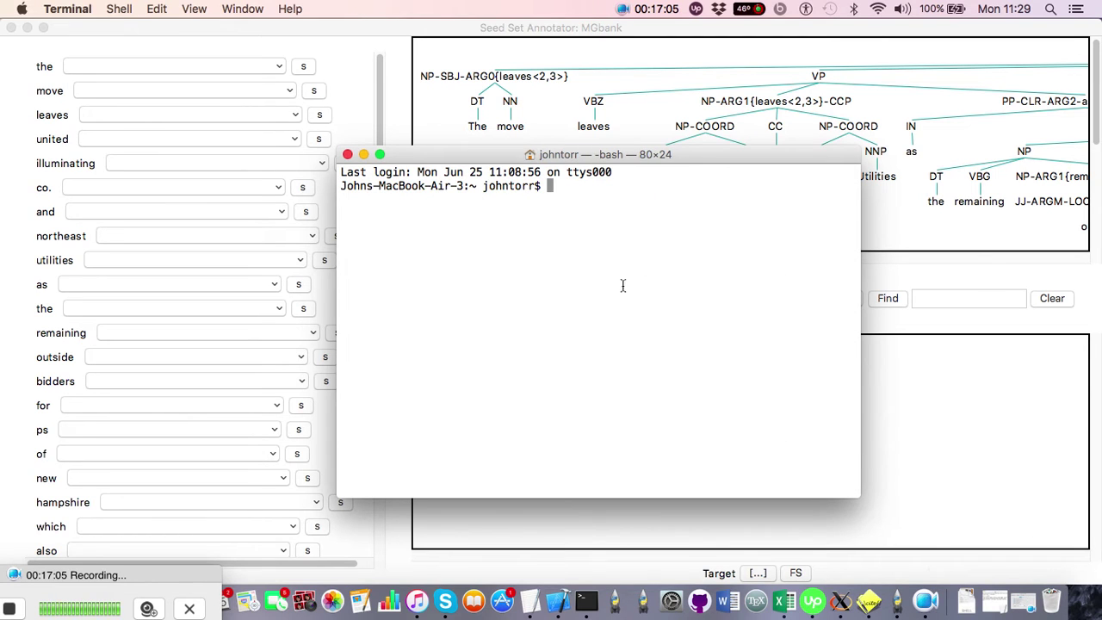
text(cd Autobank/MGParse/)
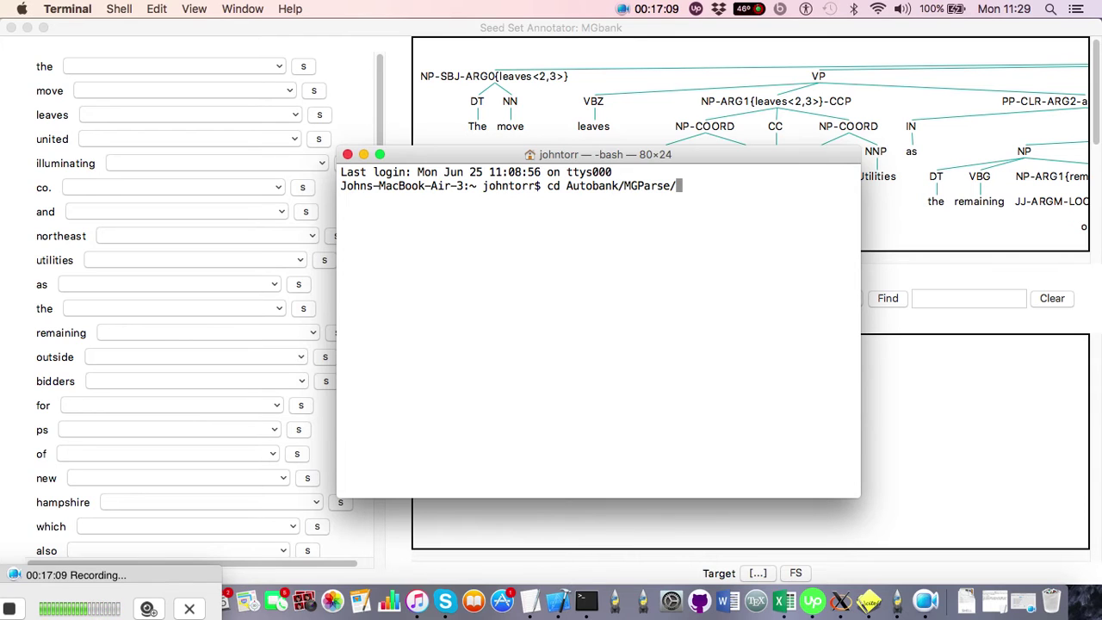
key(Return)
Run python autobank.py MGbank --help to list the Autobank command line arguments.
text(python )
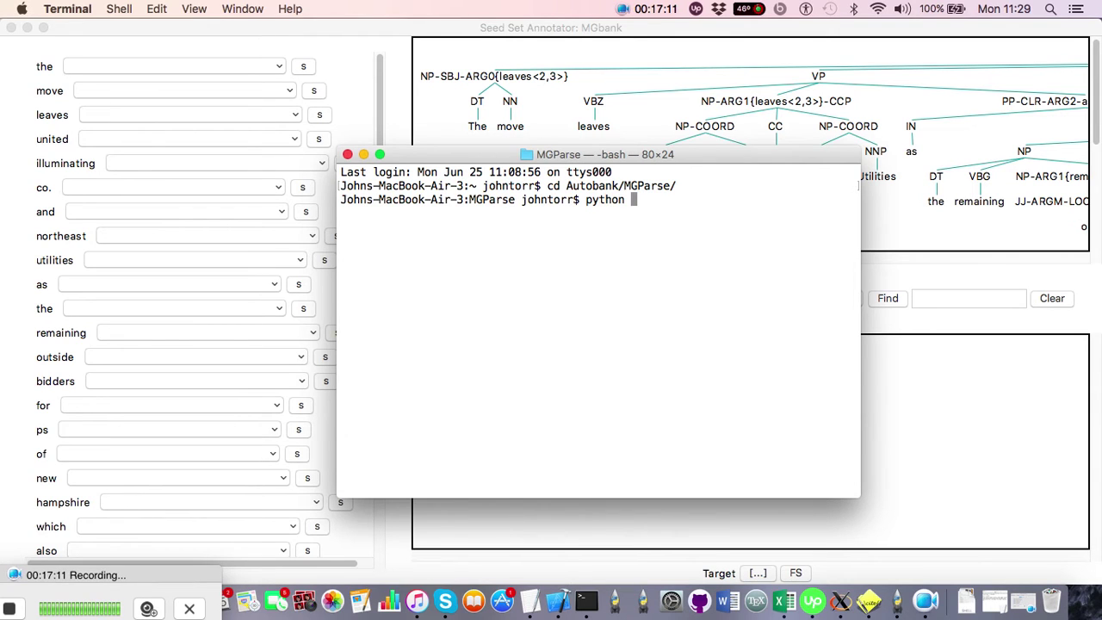
text(autobank.py )
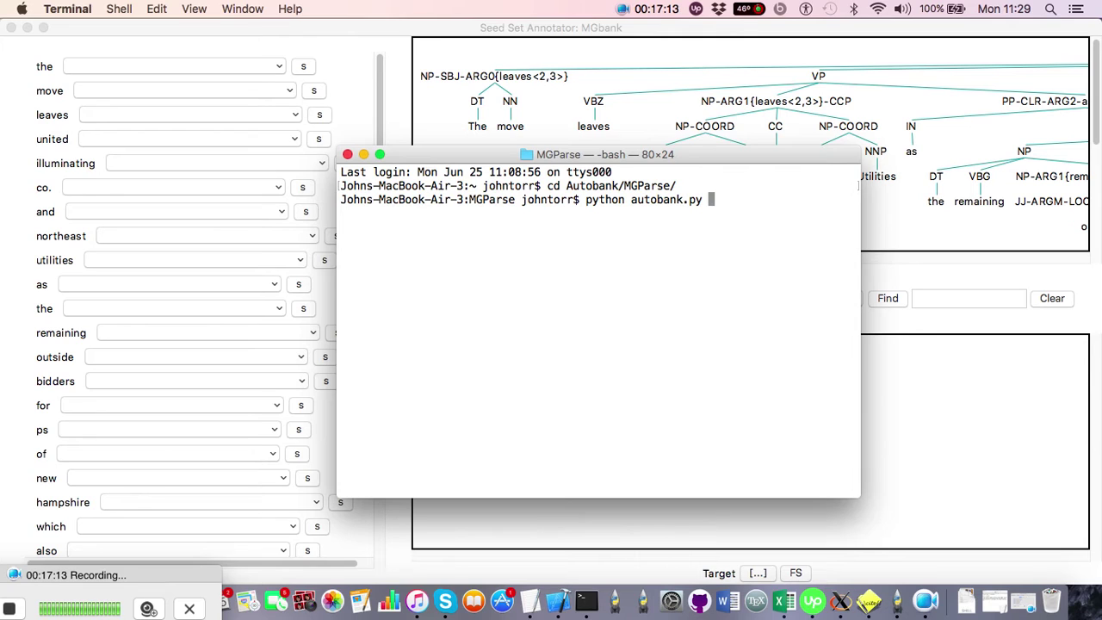
text(MGbank)
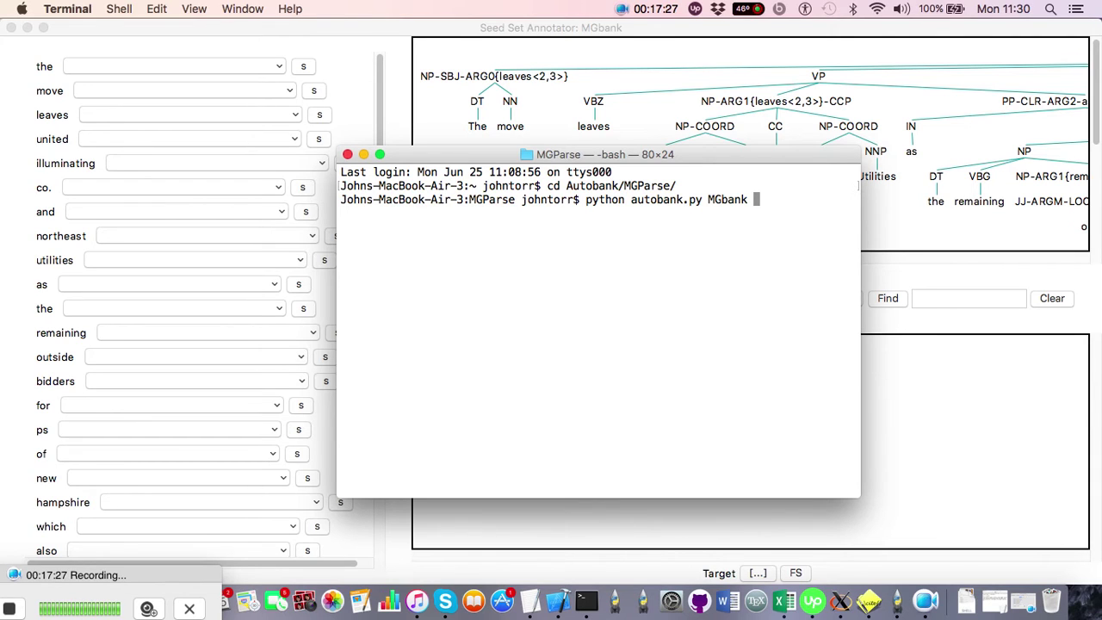
text(-h)
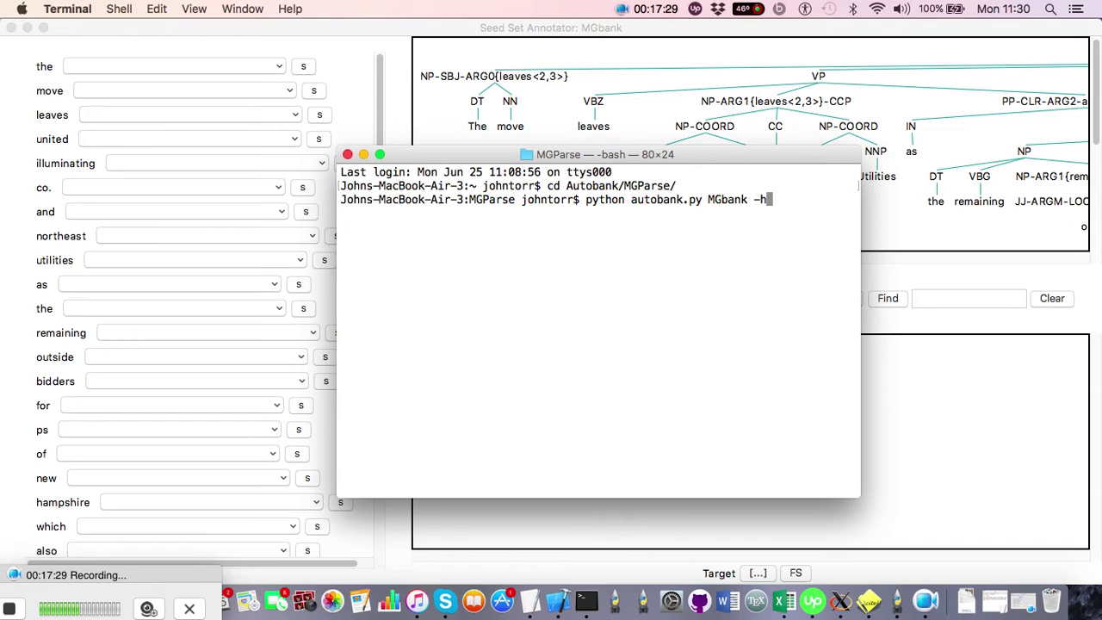
key(BackSpace)
text(-help)
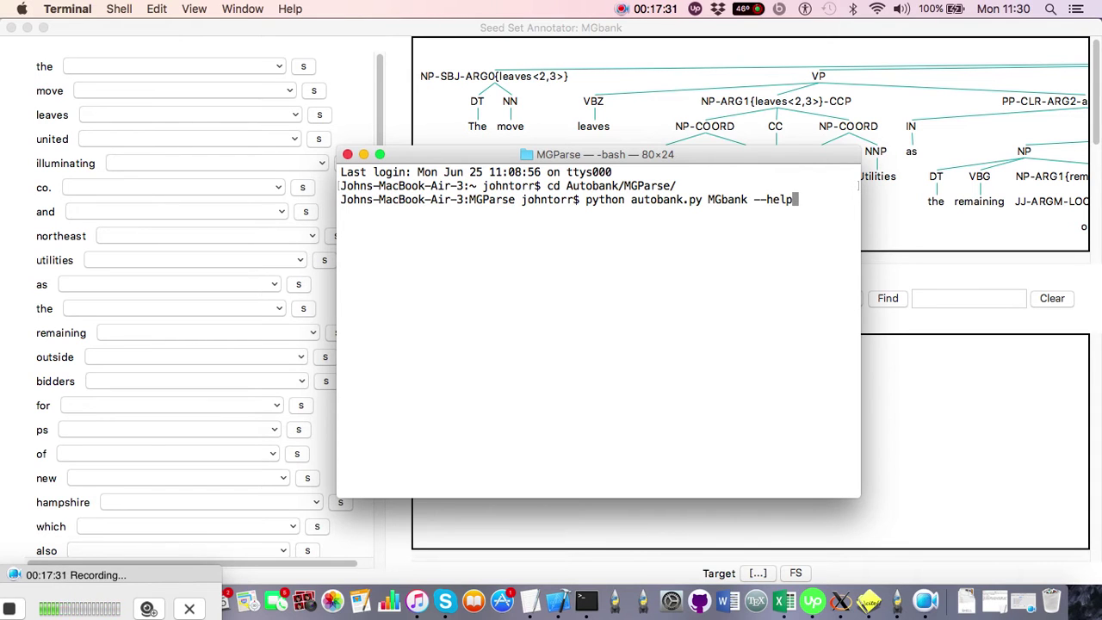
key(Return)
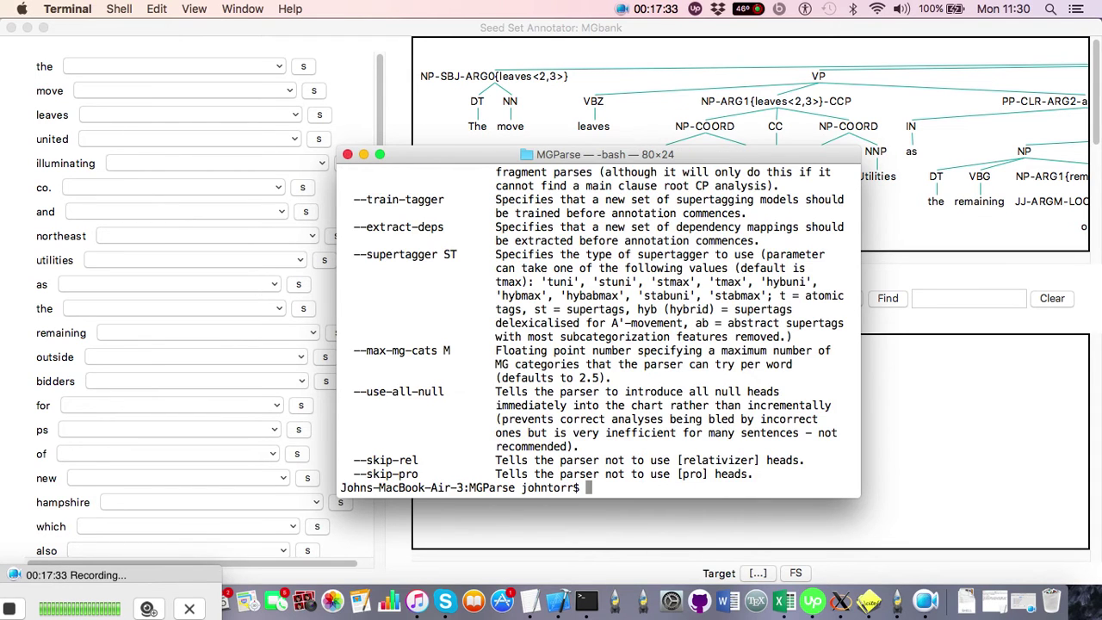
Look through the usage and optional arguments in the help output, and highlight the --auto-gen option.
scroll(568, 210, up, 15)
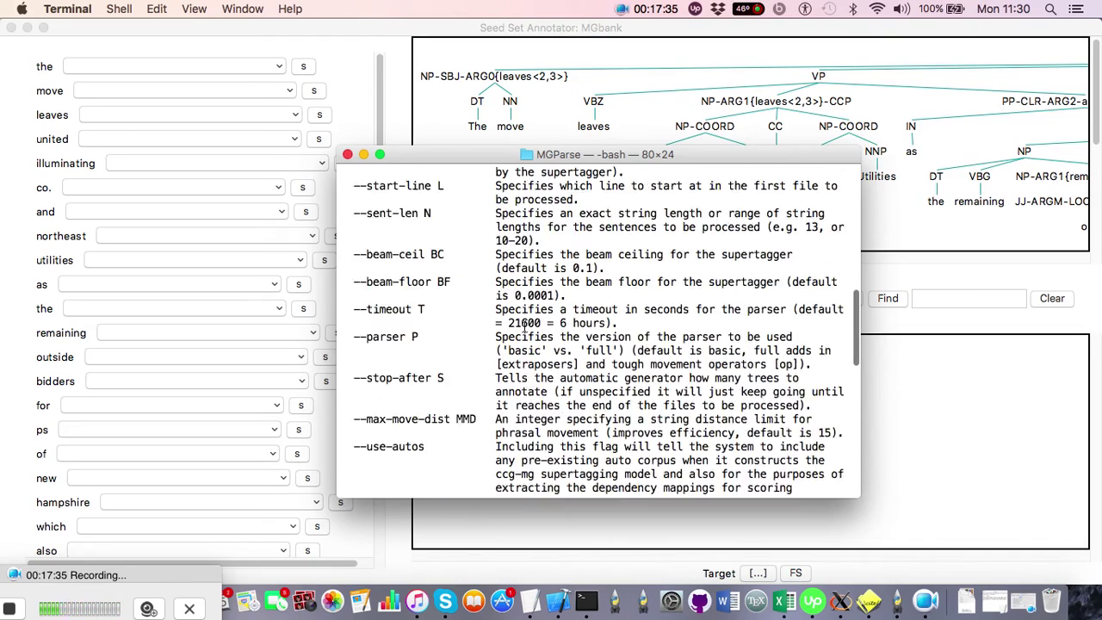
scroll(524, 326, up, 6)
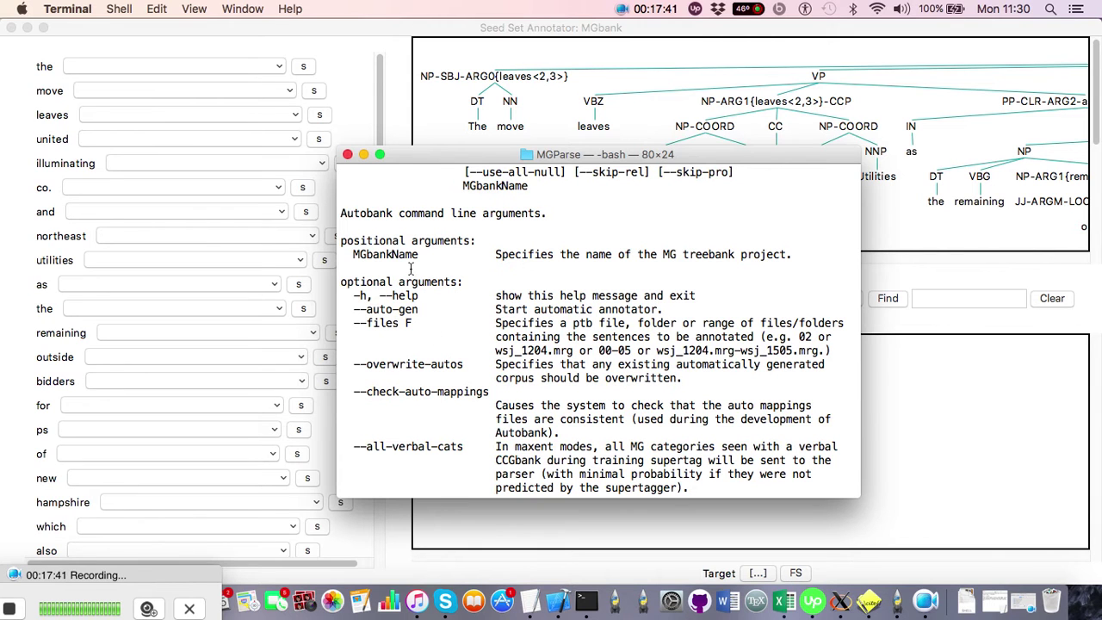
scroll(411, 270, up, 3)
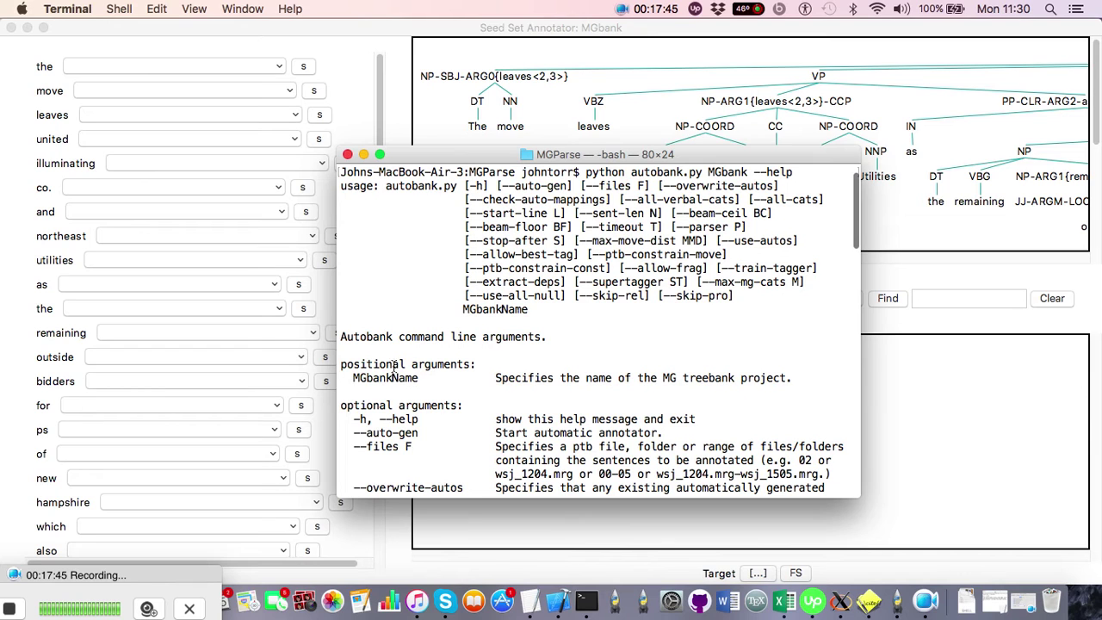
scroll(396, 389, down, 1)
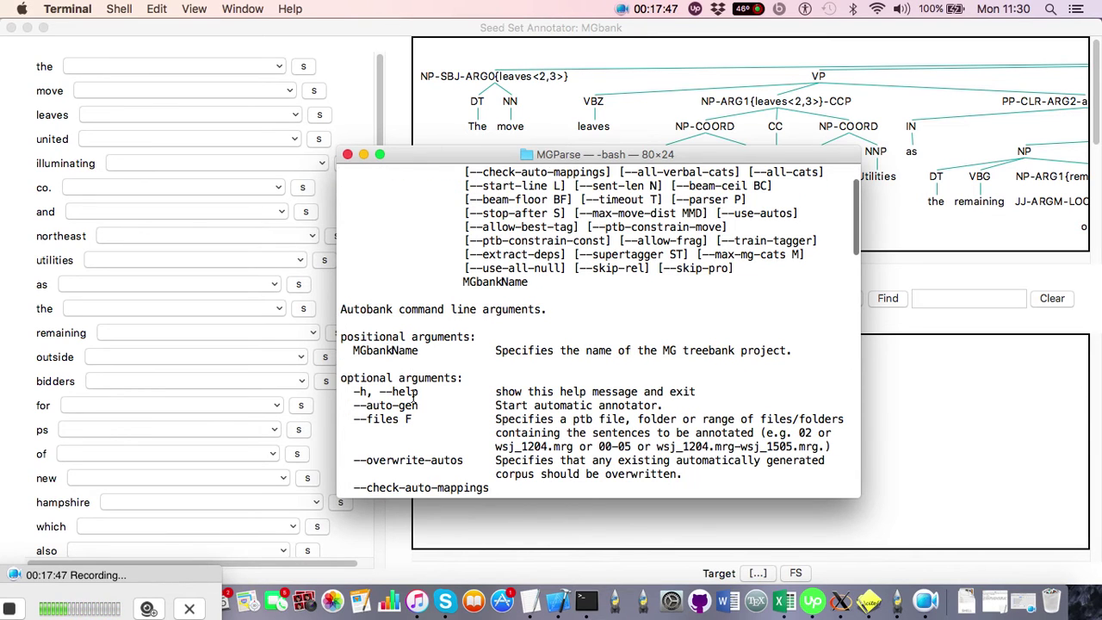
scroll(404, 343, down, 3)
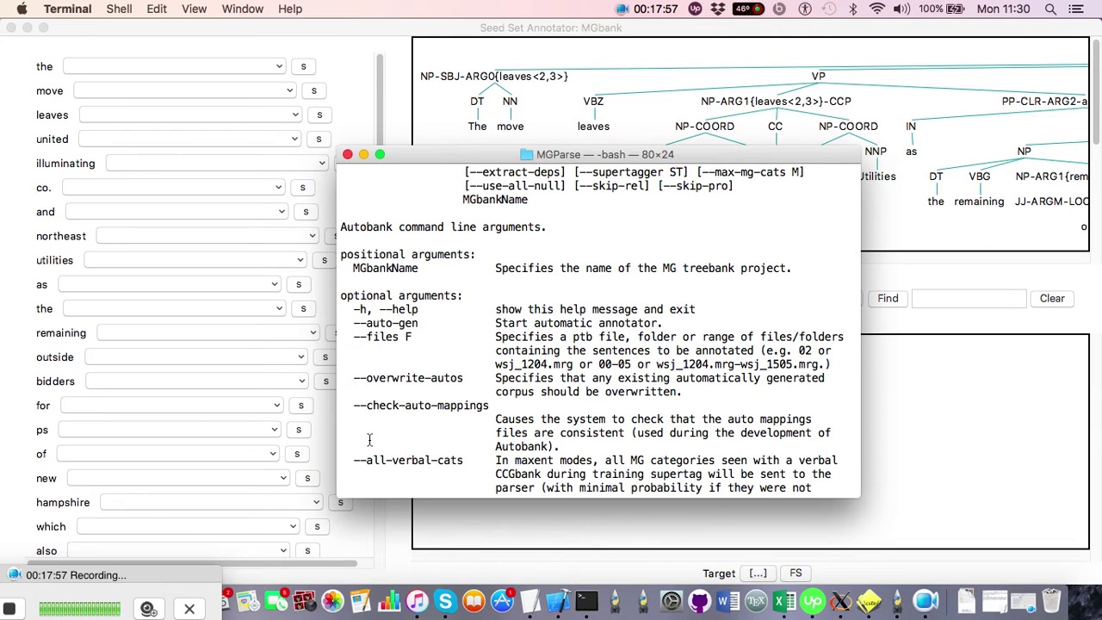
scroll(370, 440, down, 15)
scroll(369, 440, down, 12)
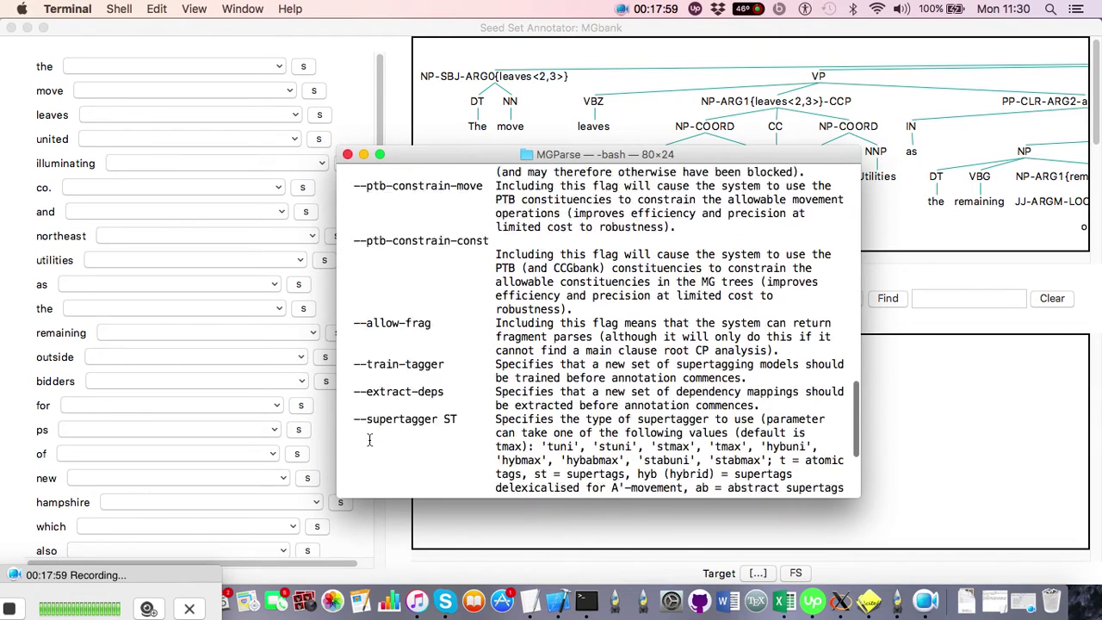
scroll(369, 440, up, 20)
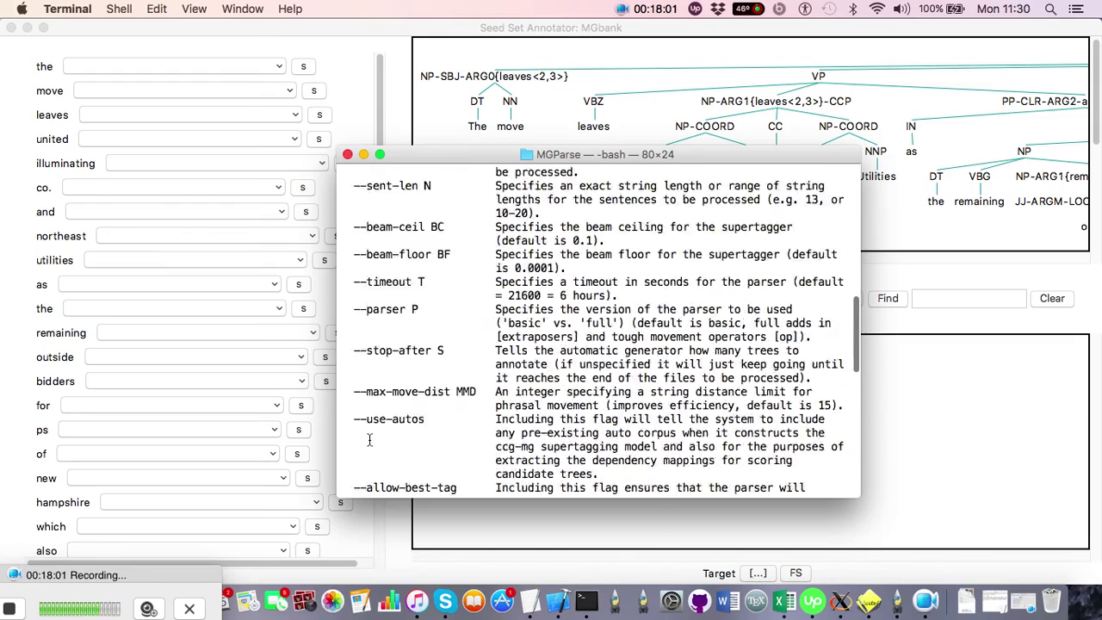
scroll(369, 440, down, 3)
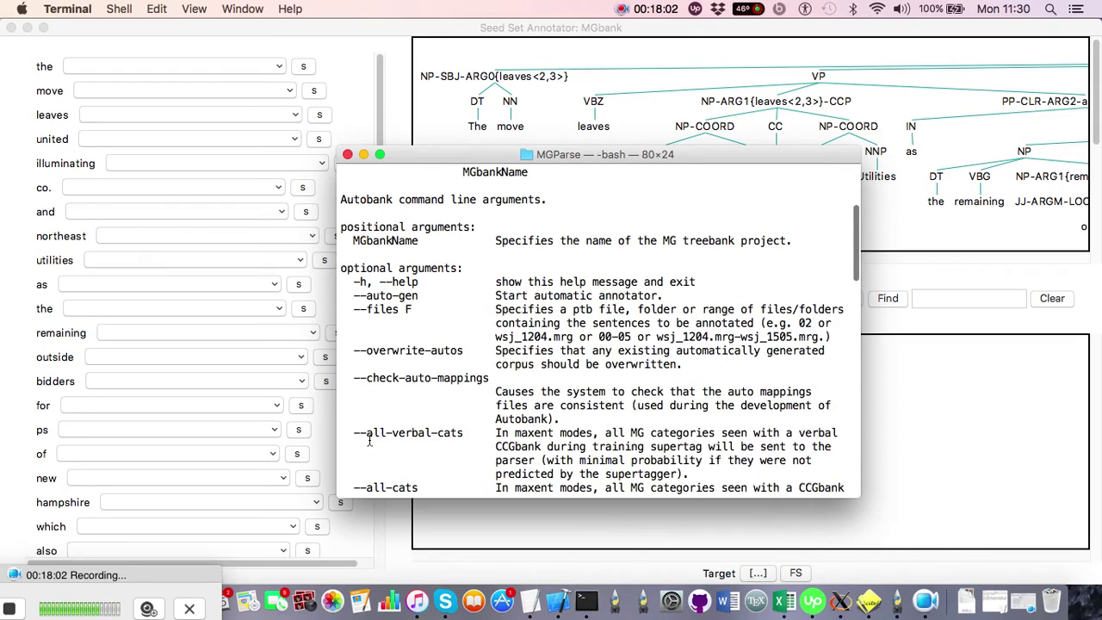
click(401, 295)
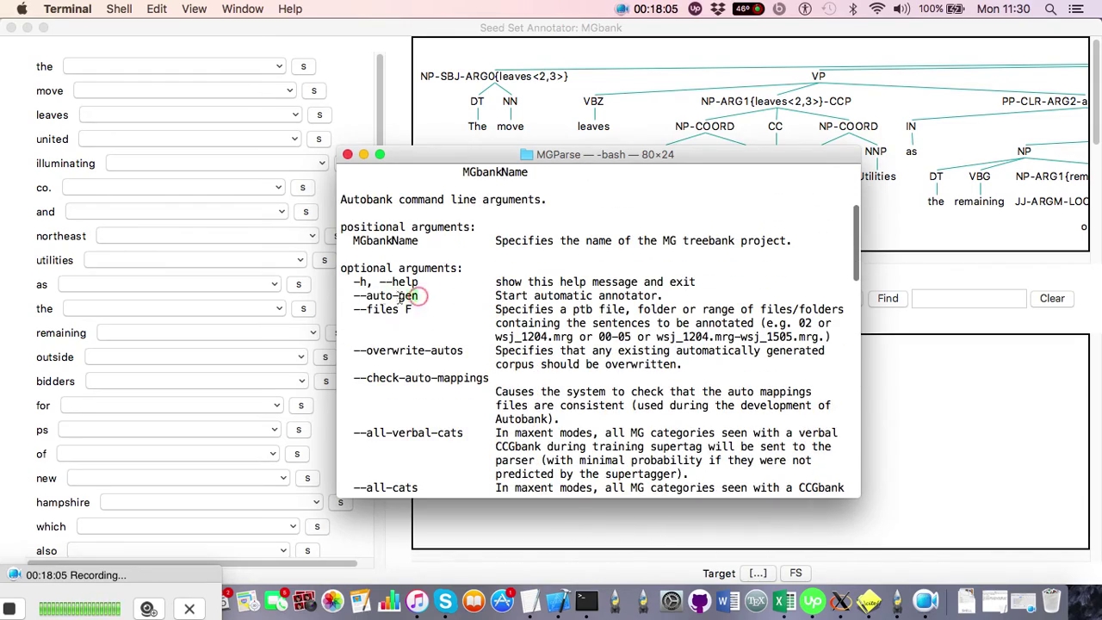
double_click(401, 296)
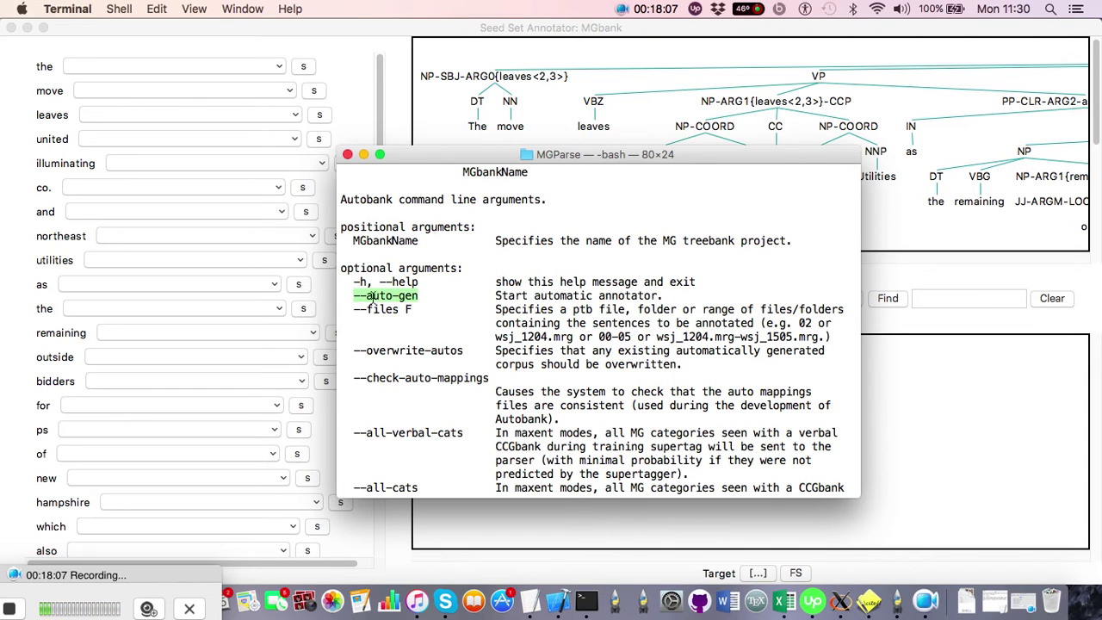
click(375, 298)
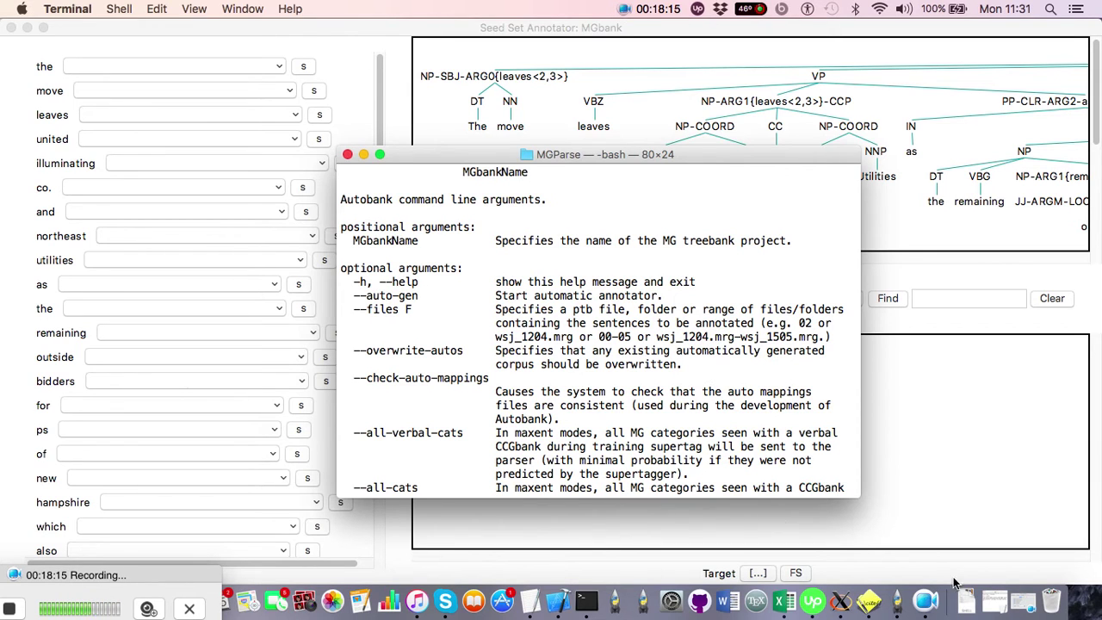
Bring up autobankcommandline.rtf in TextEdit and examine the example python autobank.py MGbank --auto-gen command with its options.
click(994, 608)
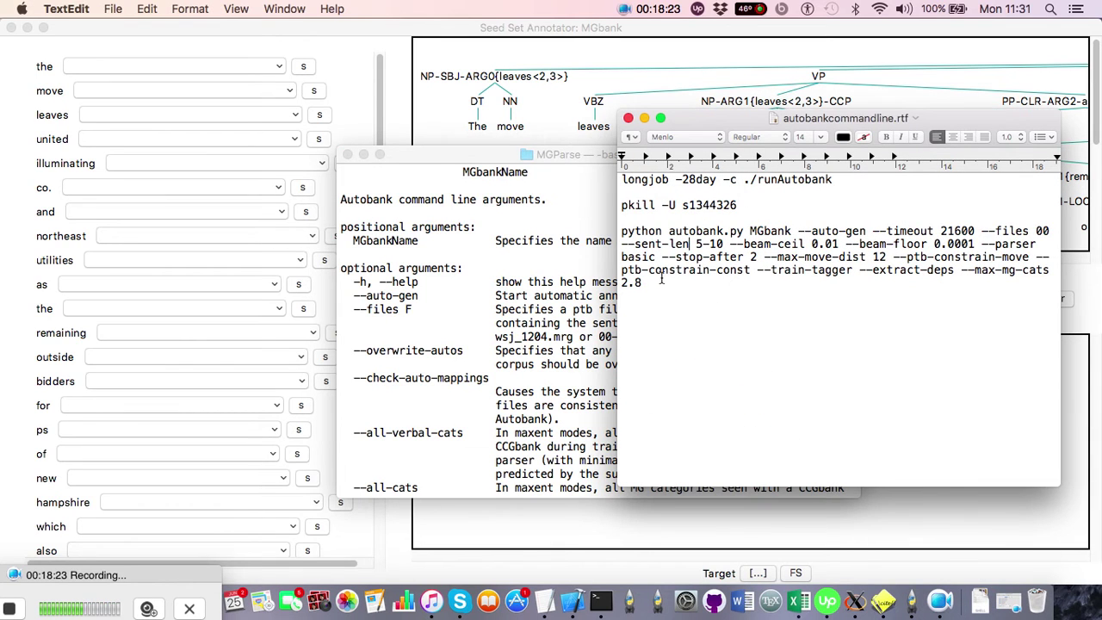
drag(654, 283, 614, 230)
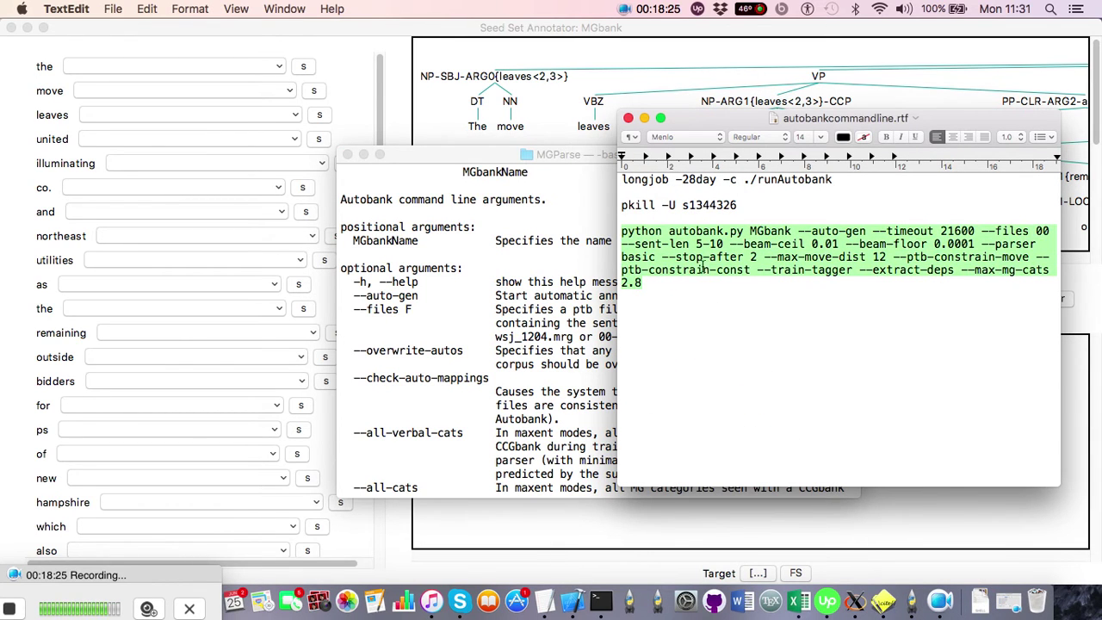
click(721, 284)
click(651, 284)
drag(651, 284, 615, 227)
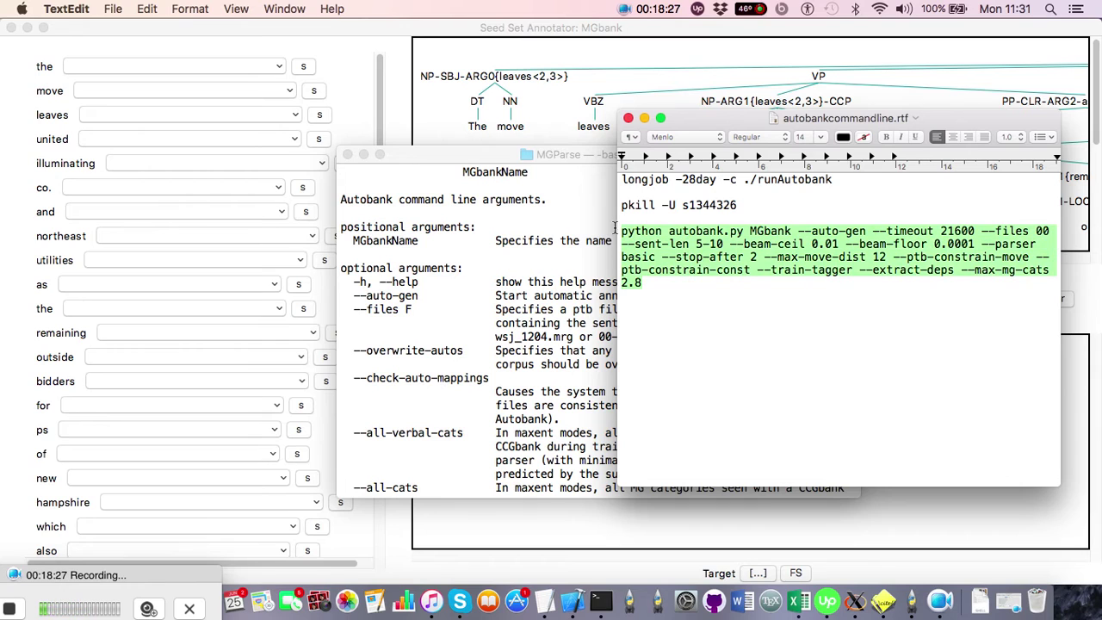
click(646, 284)
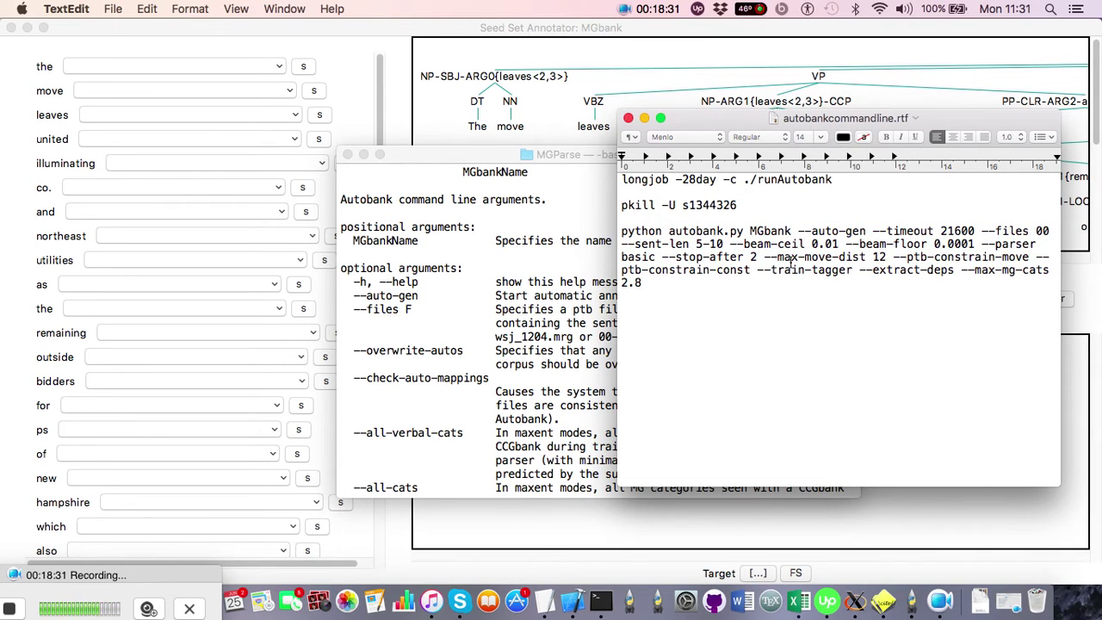
click(760, 255)
click(659, 284)
Switch back to Terminal and examine the help descriptions of the file, category, start line, sentence length and supertagger beam options.
click(487, 299)
scroll(422, 333, down, 3)
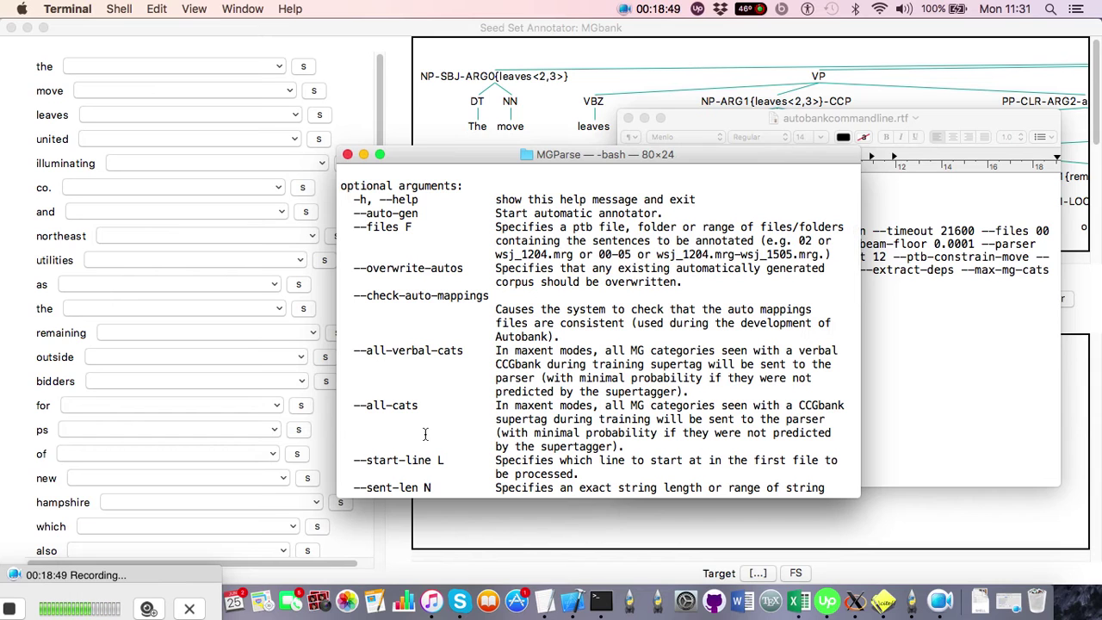
scroll(426, 457, down, 1)
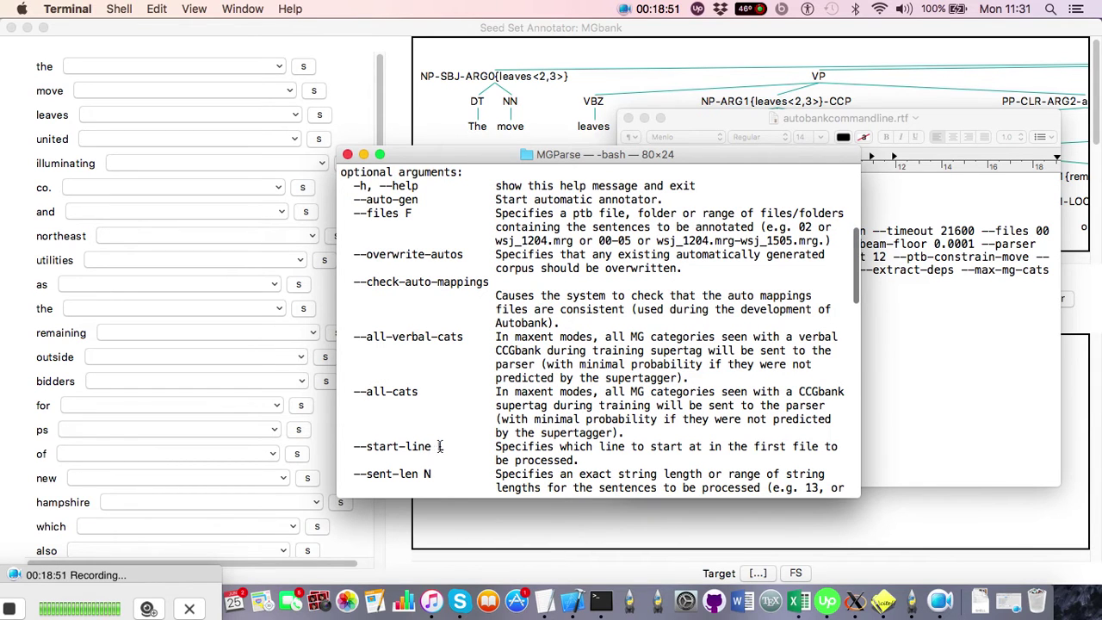
scroll(428, 475, down, 6)
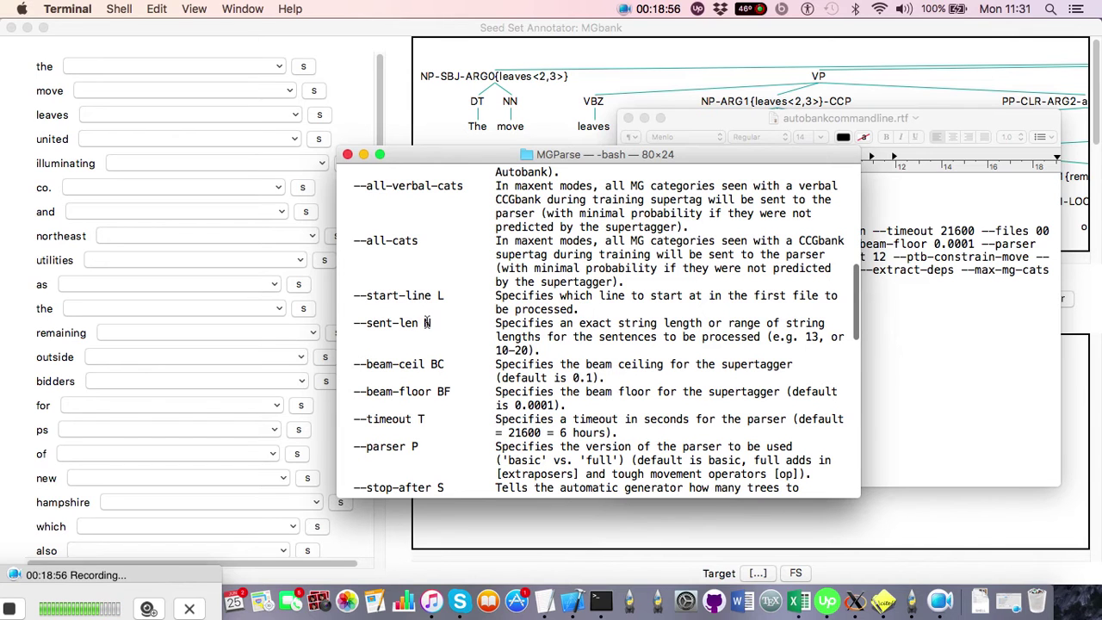
scroll(426, 323, up, 9)
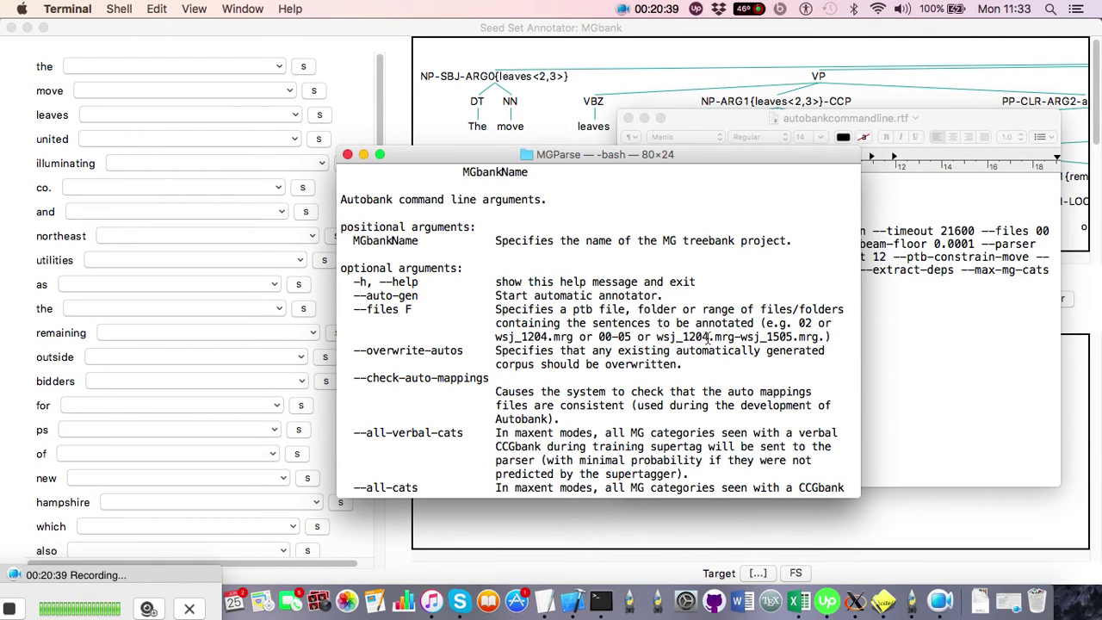
scroll(417, 431, down, 6)
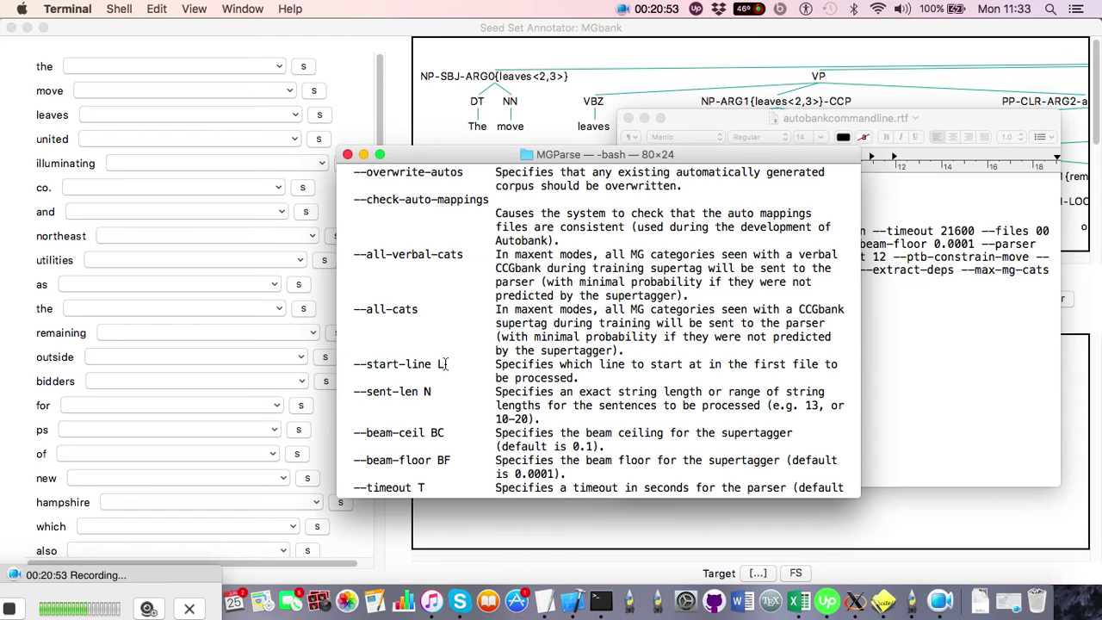
scroll(441, 363, up, 5)
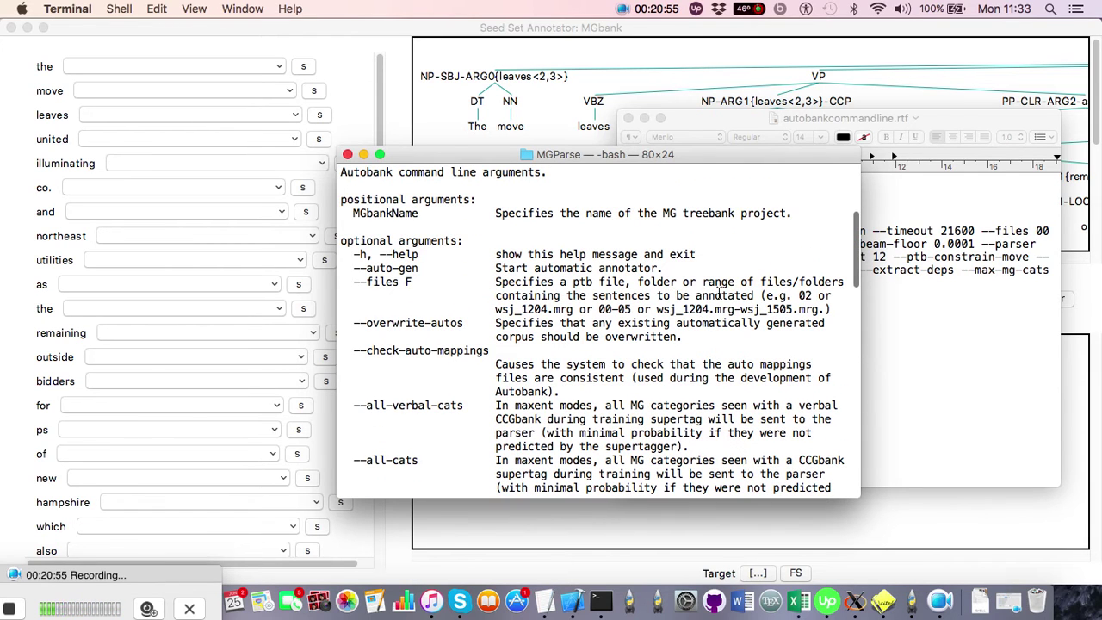
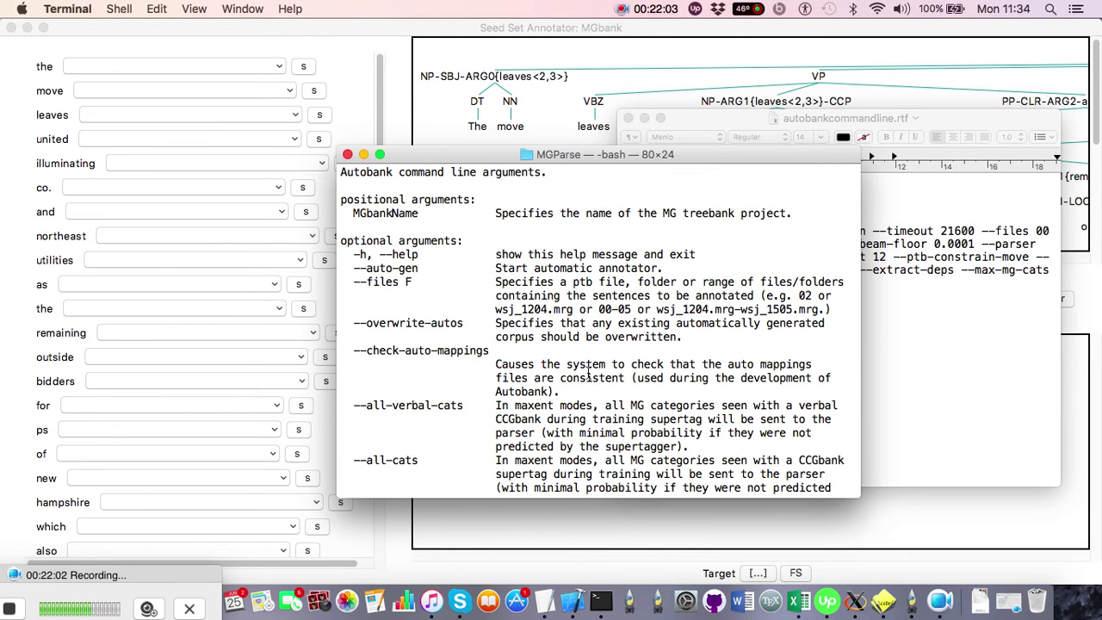
Examine the help descriptions from --overwrite-autos through --all-verbal-cats and --all-cats to the --timeout and --parser options.
scroll(438, 392, down, 5)
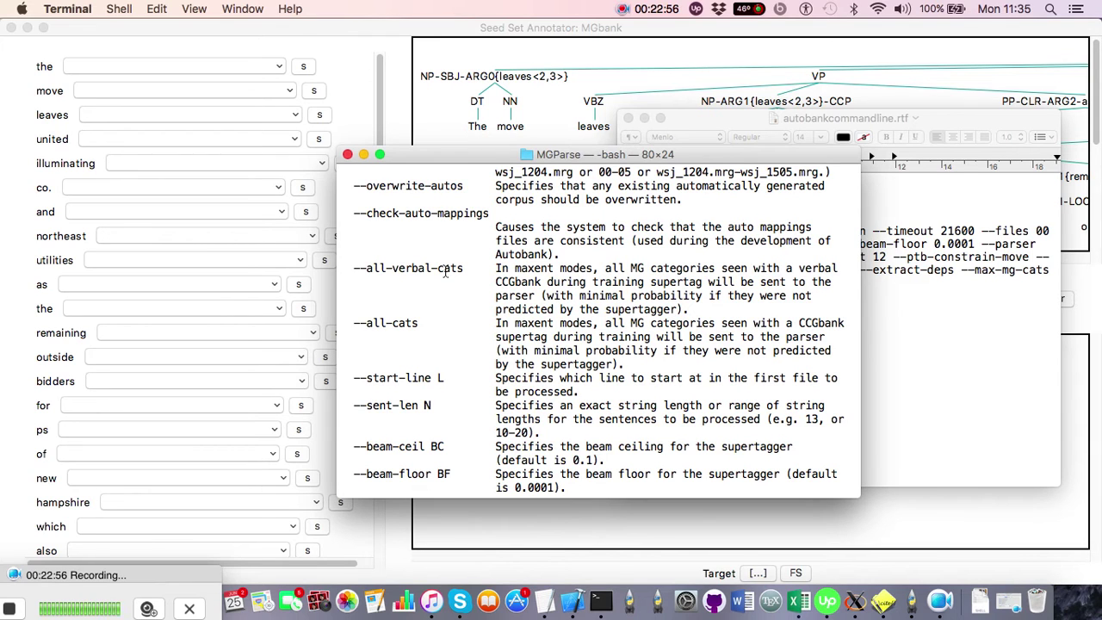
scroll(445, 273, up, 1)
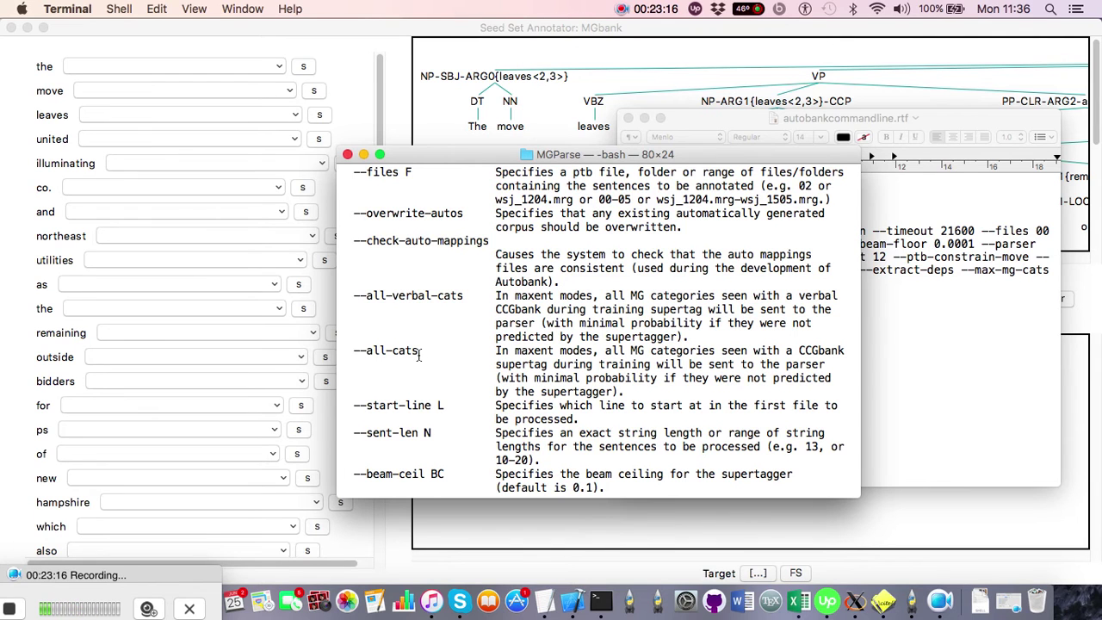
scroll(418, 355, down, 4)
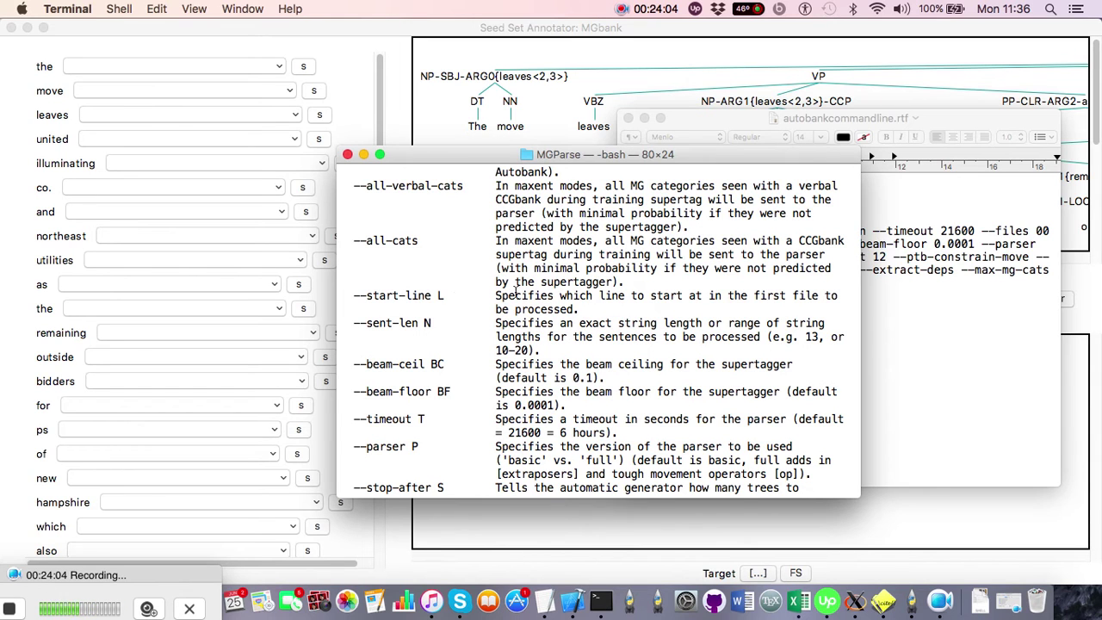
scroll(547, 349, down, 3)
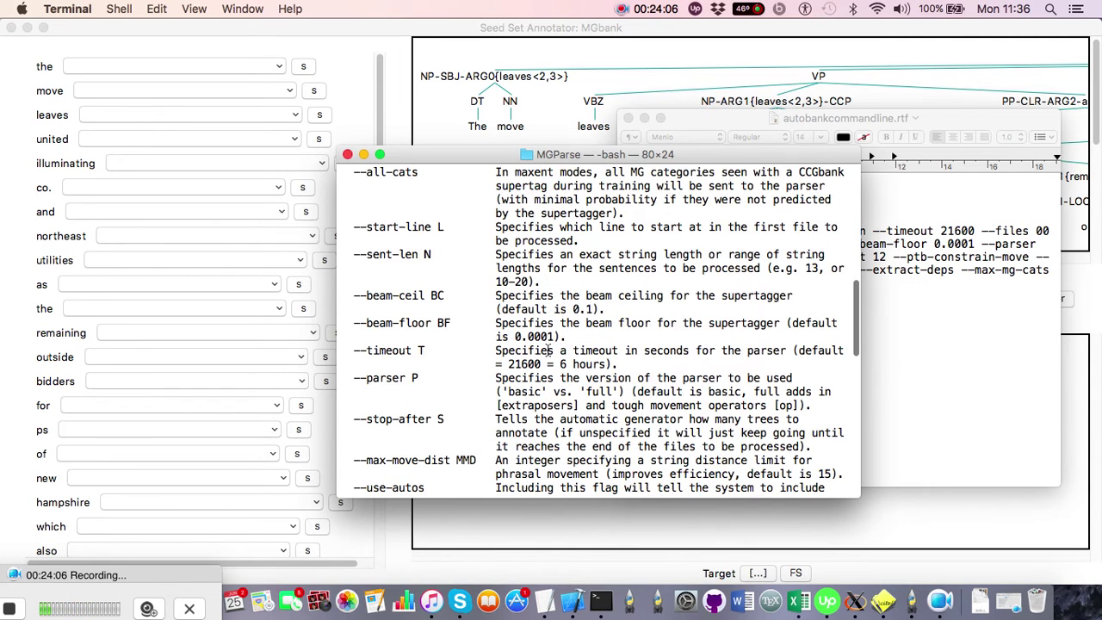
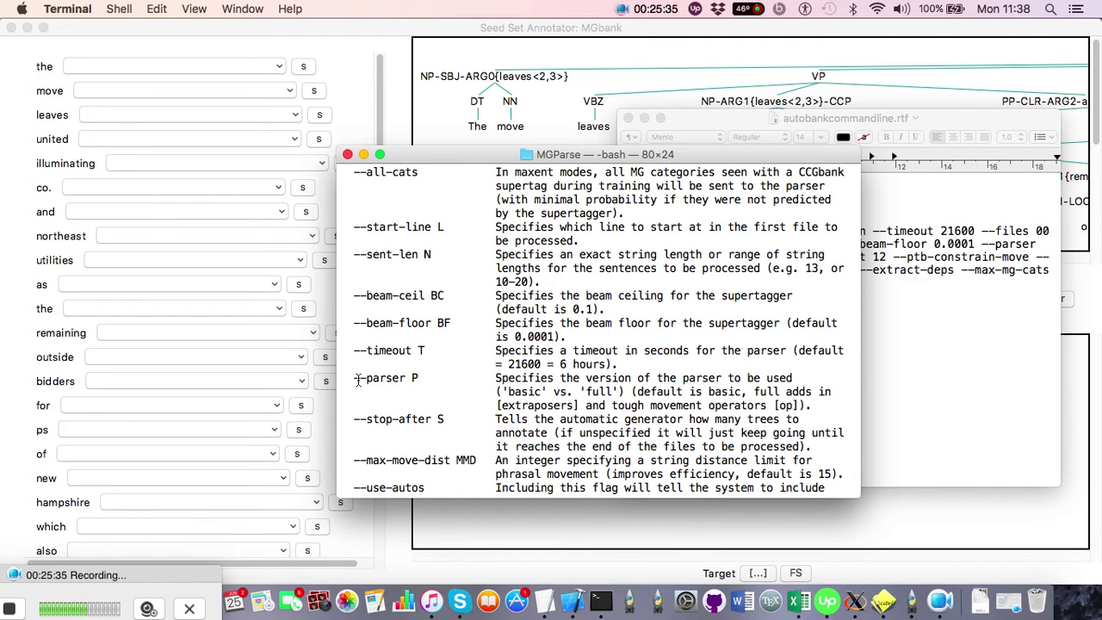
Switch to the Autobank annotator and open the parser settings to examine the timeout and the available parser types.
click(344, 80)
click(311, 9)
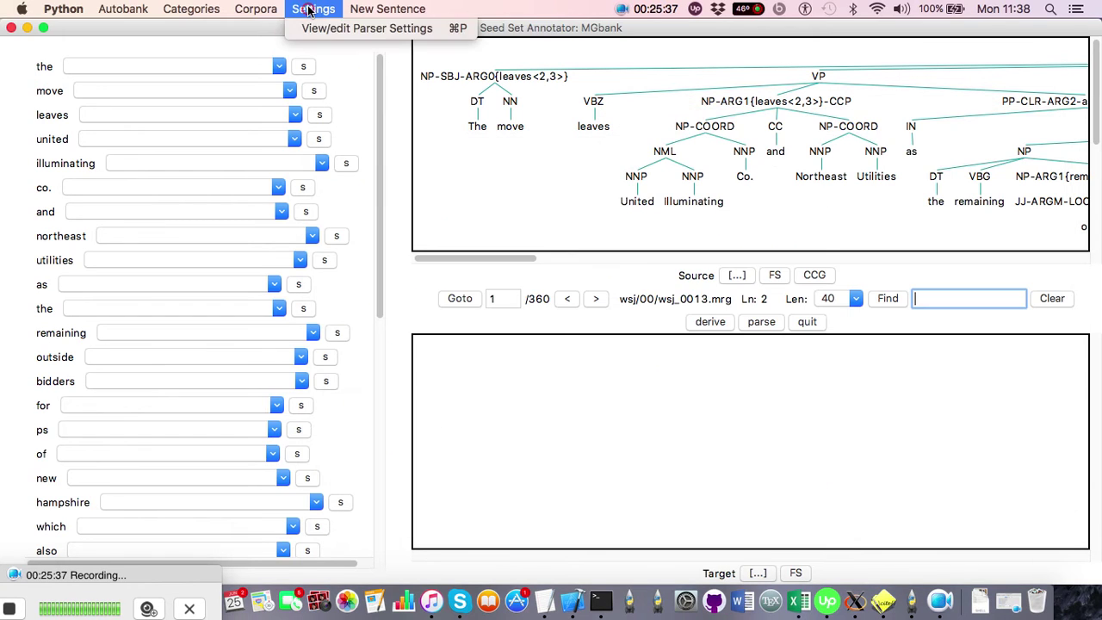
click(313, 30)
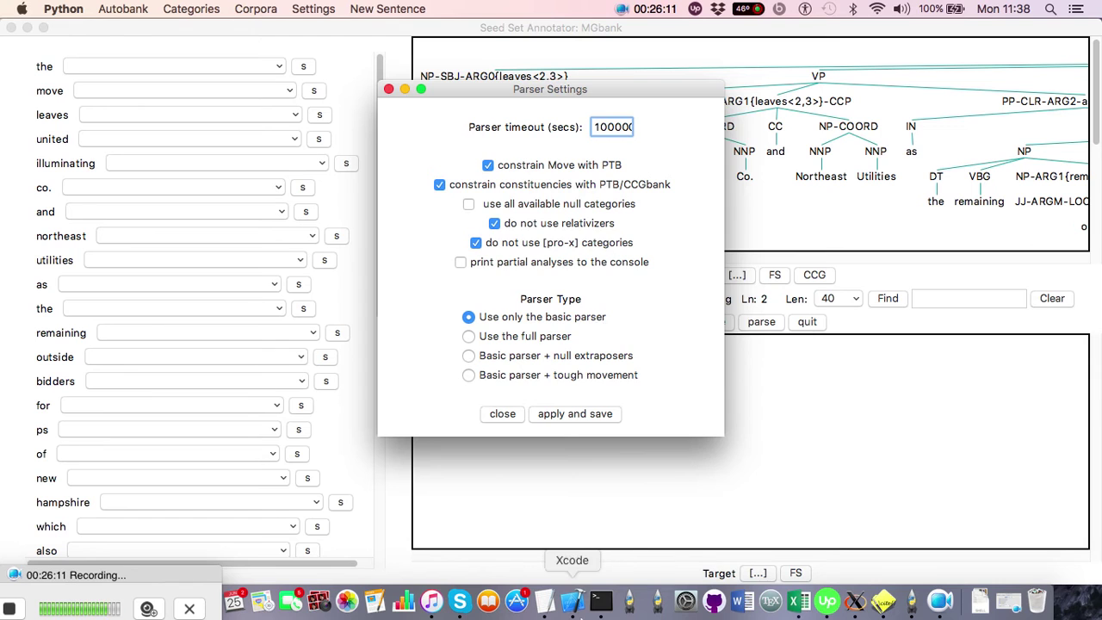
Switch back to Terminal, move the help window aside, and examine the options from --parser through --ptb-constrain-const to --train-tagger.
click(601, 601)
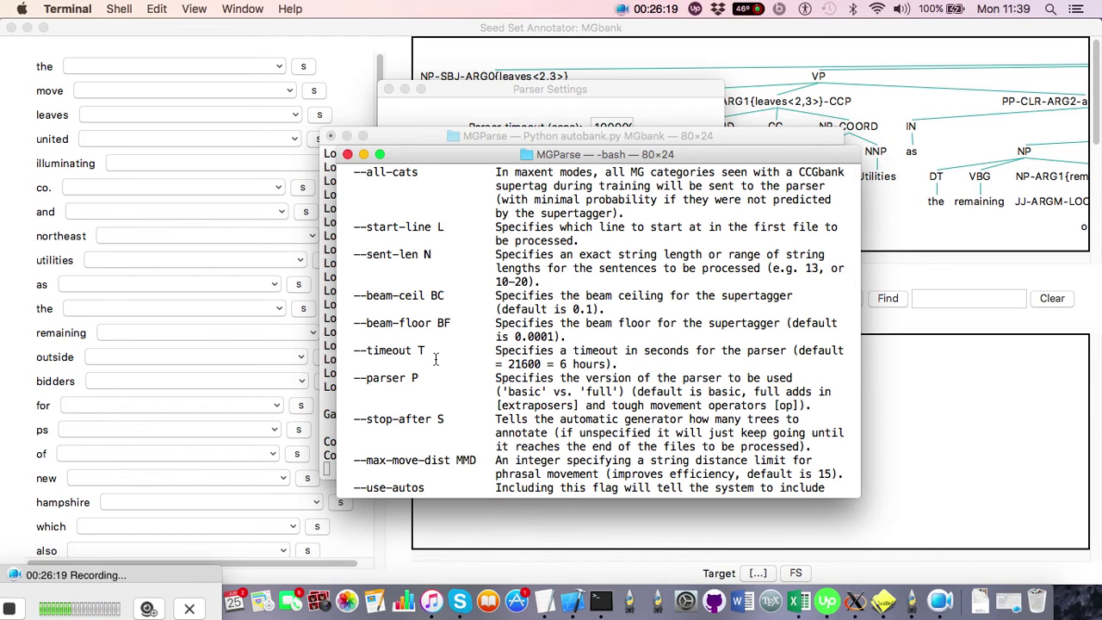
drag(410, 156, 474, 73)
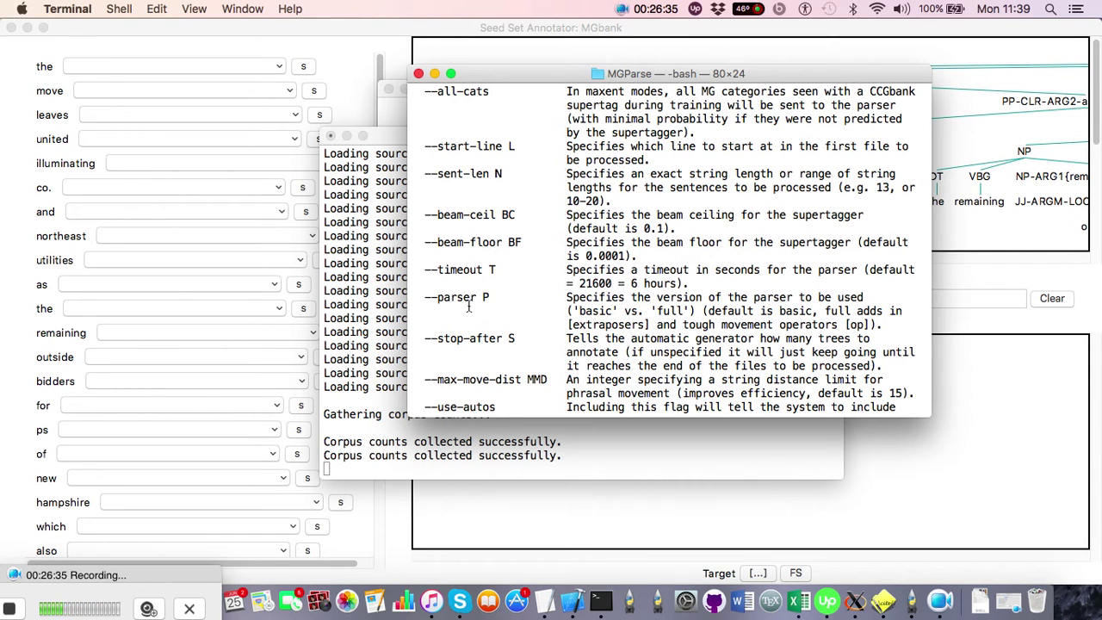
scroll(467, 306, down, 3)
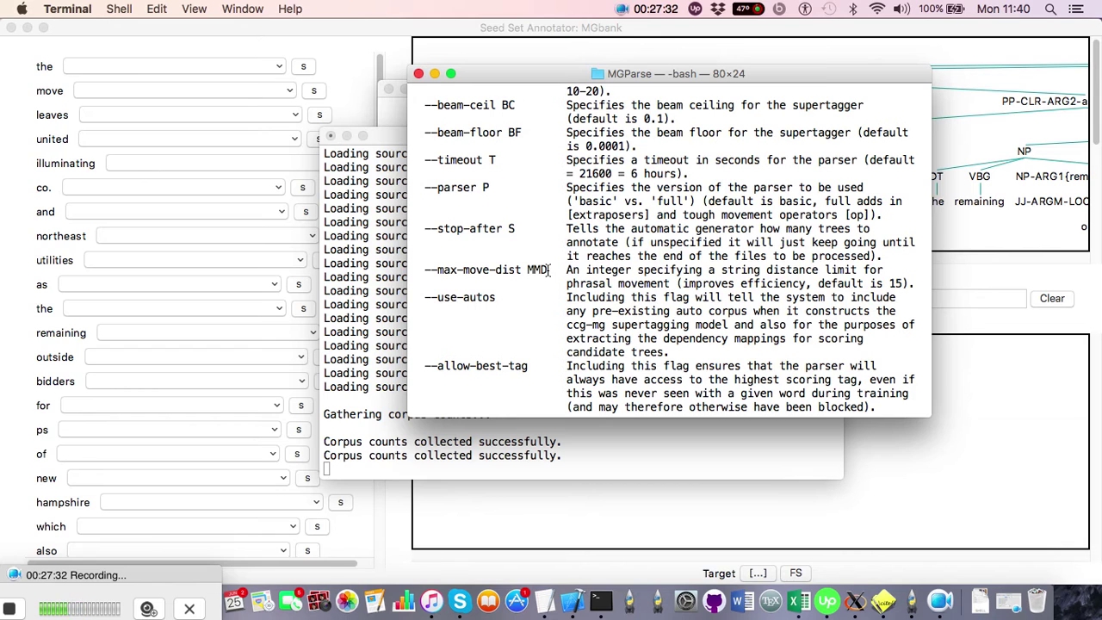
scroll(503, 331, down, 3)
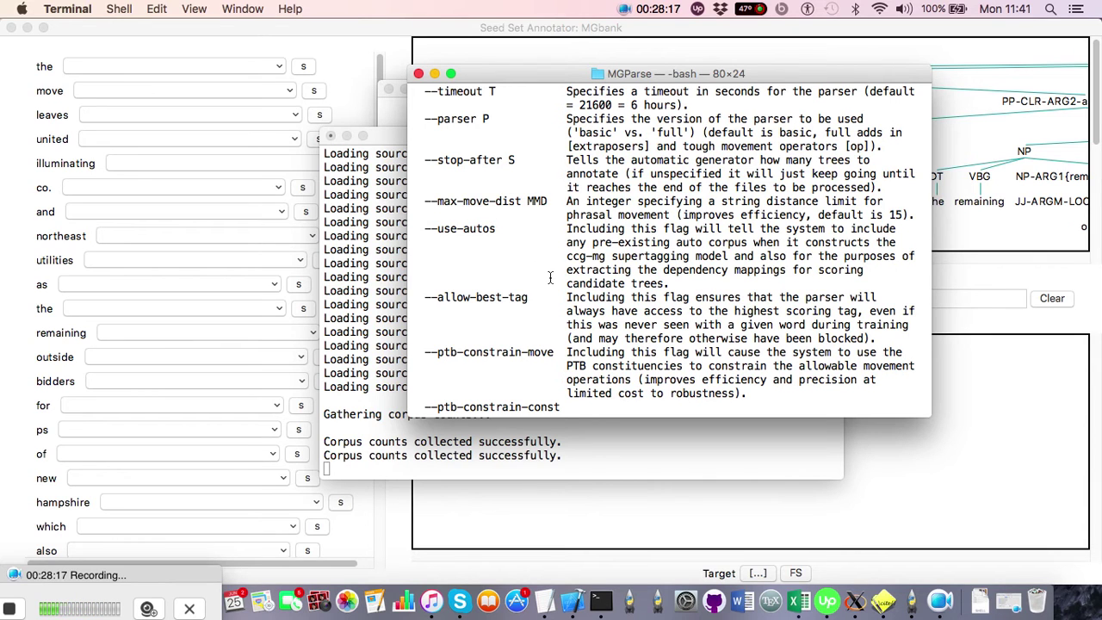
scroll(550, 277, down, 4)
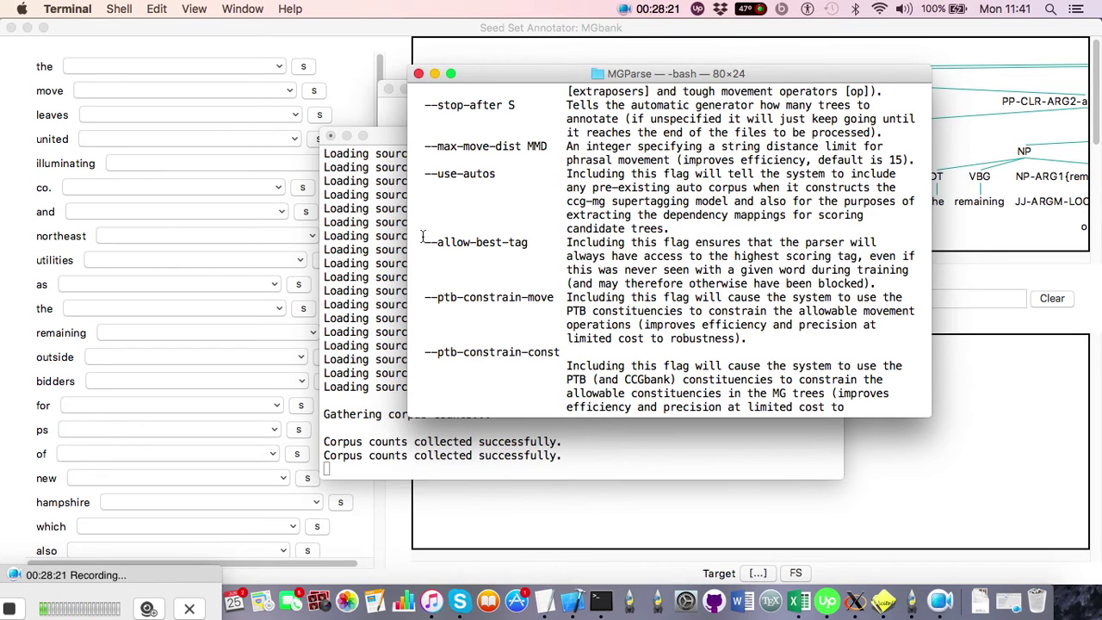
click(107, 586)
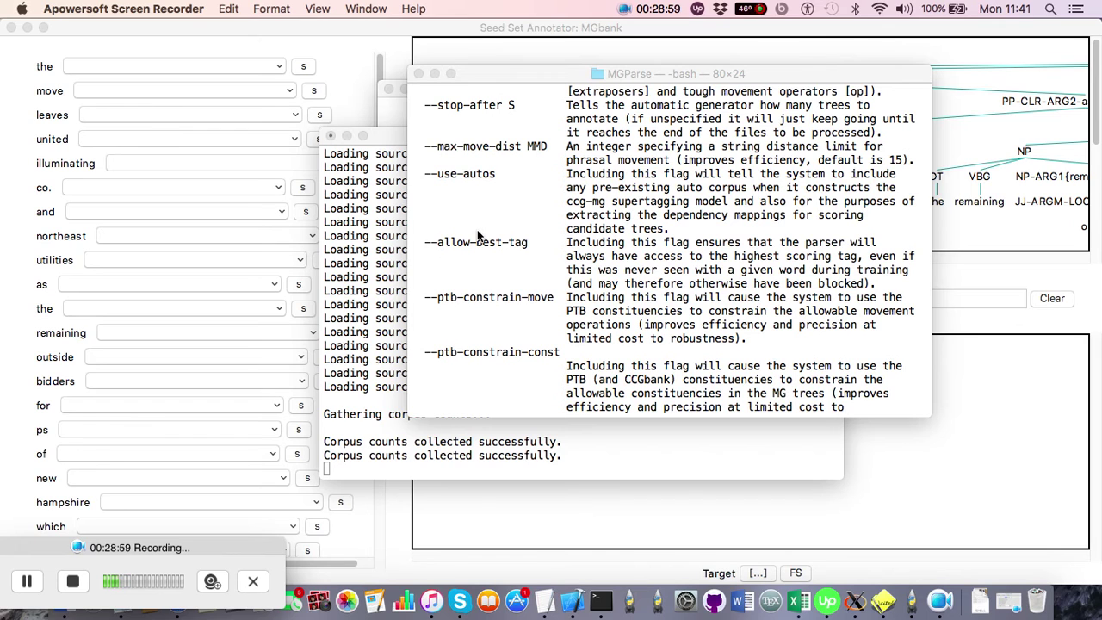
scroll(513, 315, down, 2)
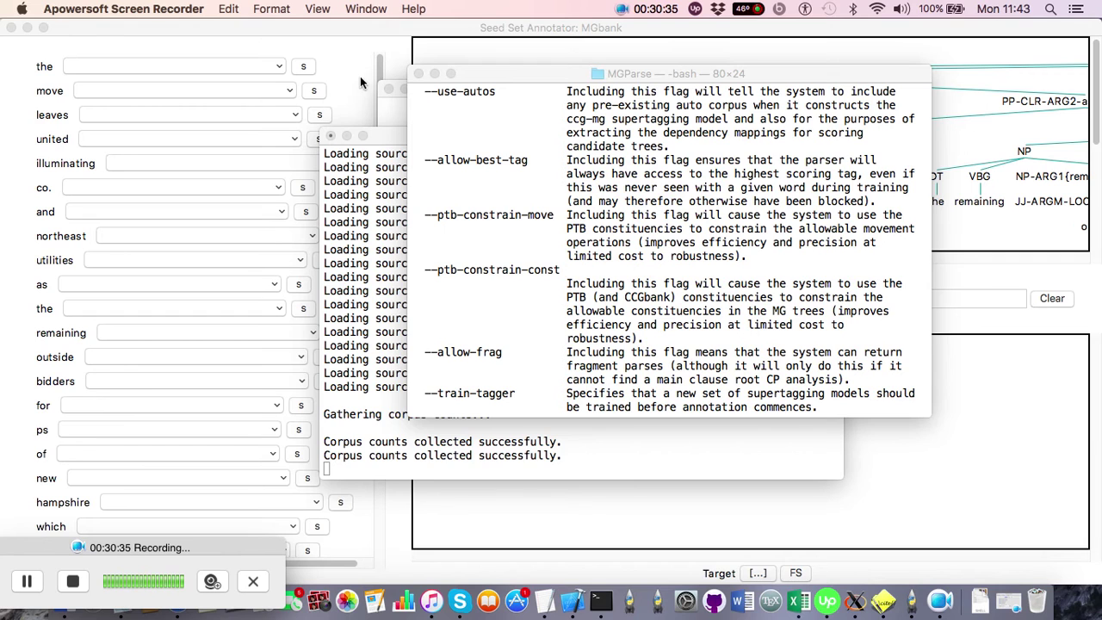
In Autobank's parser settings, toggle printing partial analyses to the console, and apply and save the settings.
click(294, 41)
click(313, 8)
click(317, 31)
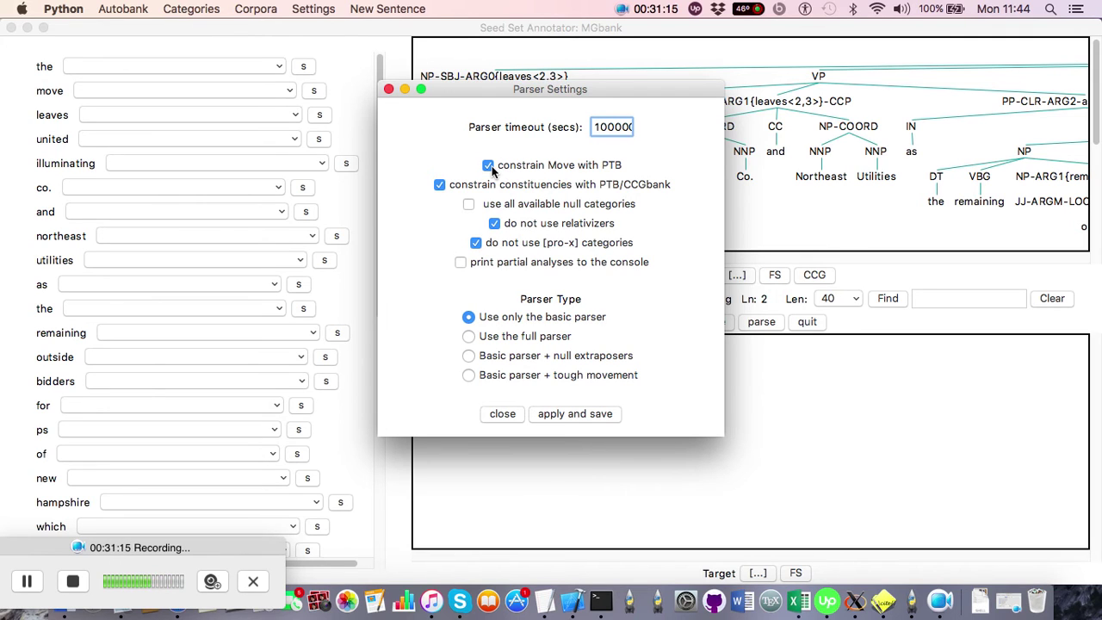
click(460, 262)
click(568, 417)
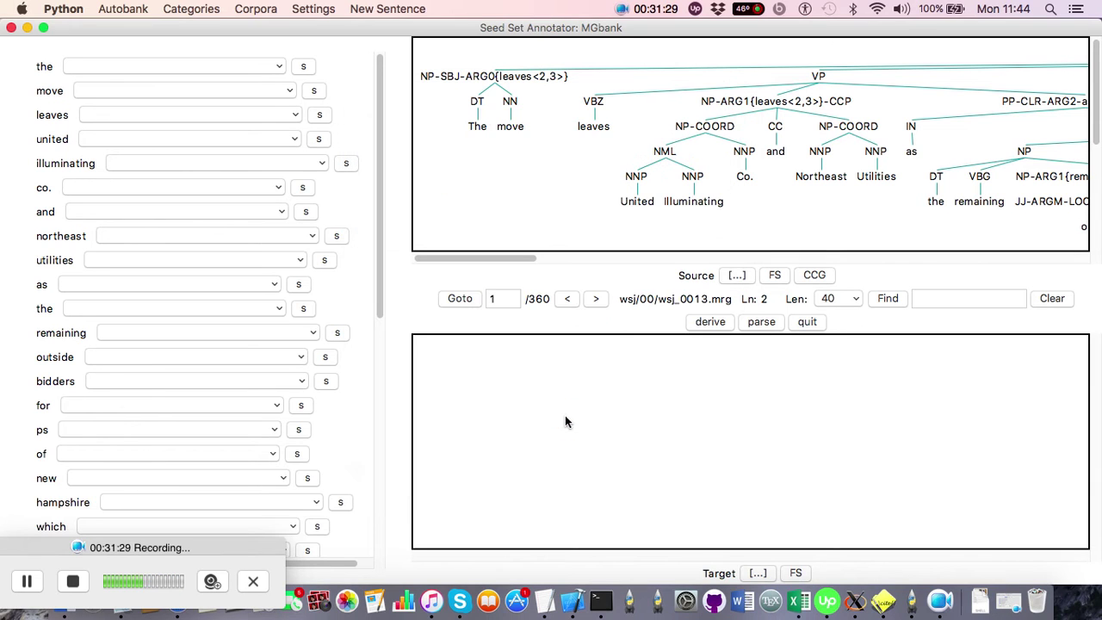
View the seed MGbank trees and open tree 1 of wsj_0001.mrg in folder 00.
click(267, 9)
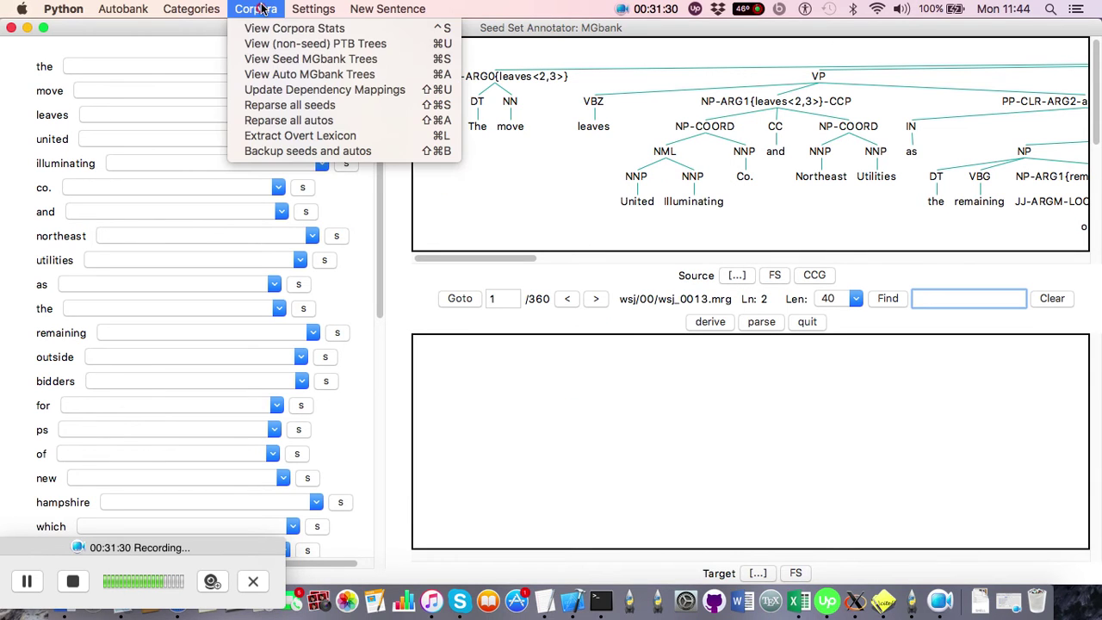
click(265, 63)
double_click(172, 191)
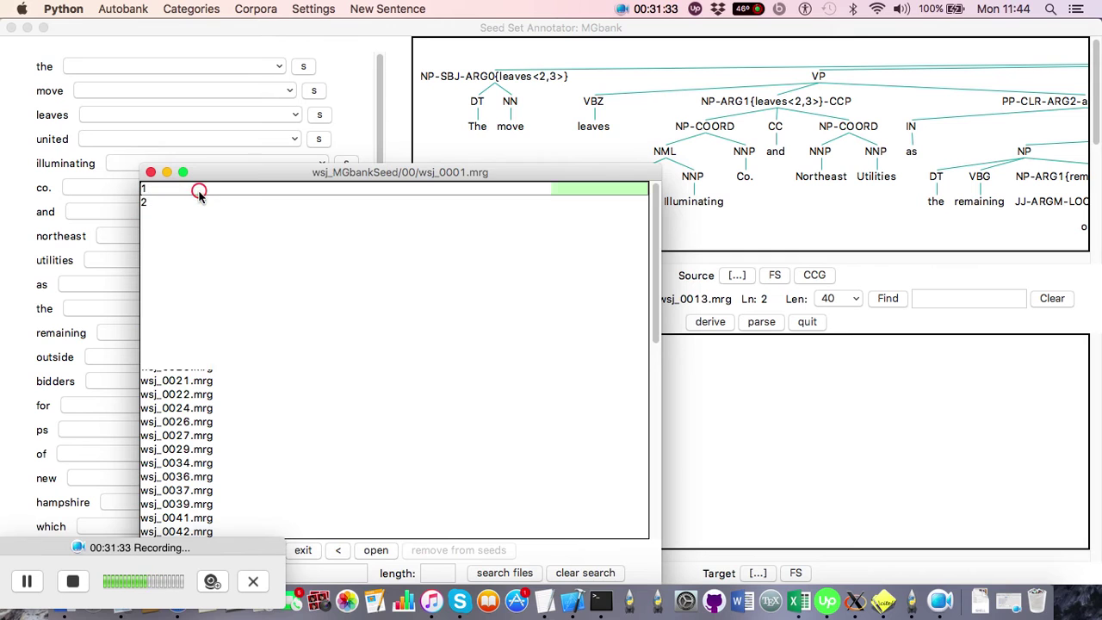
click(198, 192)
click(198, 194)
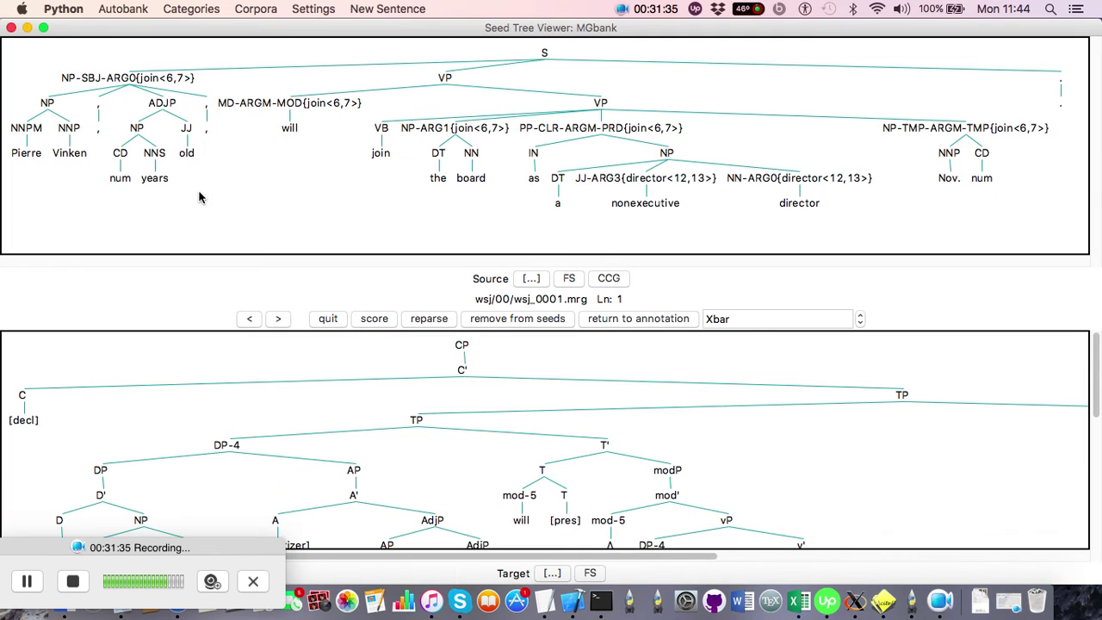
Reparse the open seed tree using MG supertags, without overwriting the saved derivation trees.
click(428, 320)
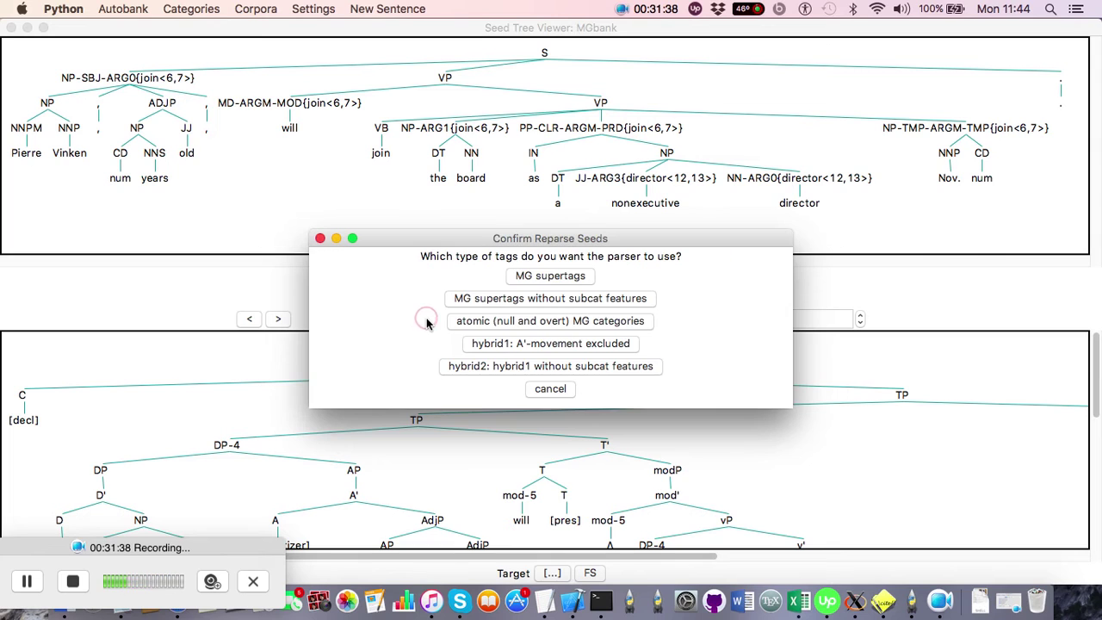
click(550, 276)
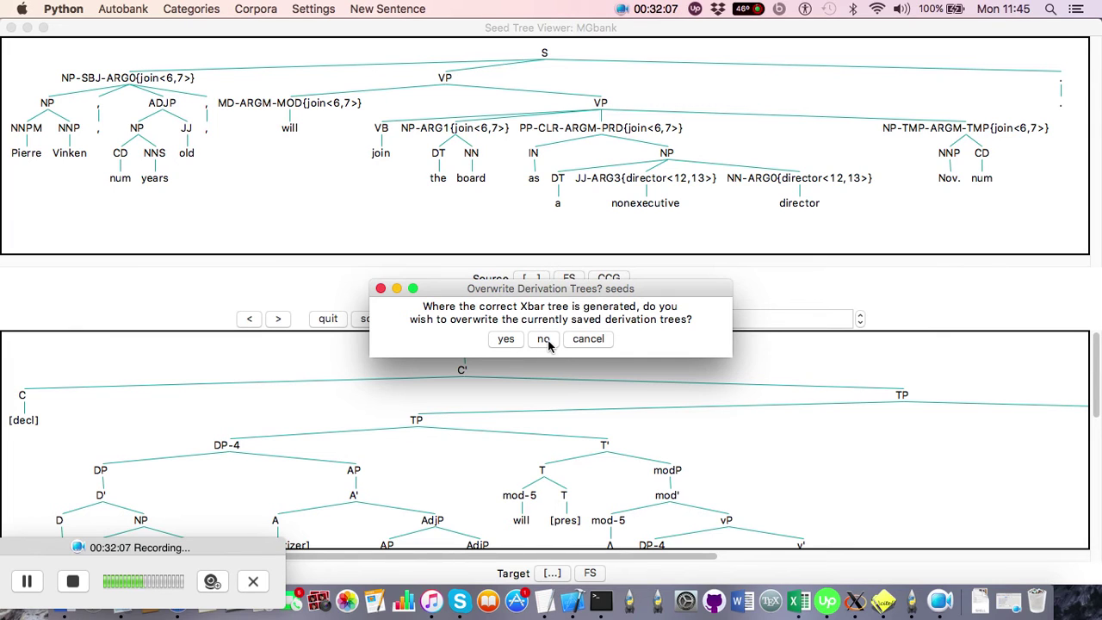
click(545, 341)
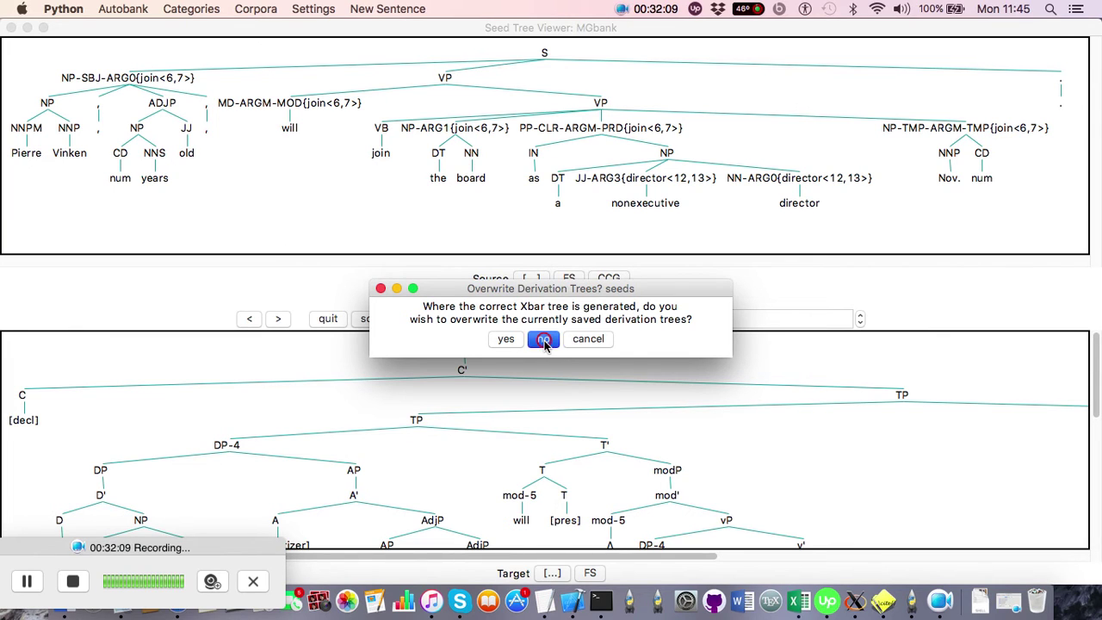
click(547, 338)
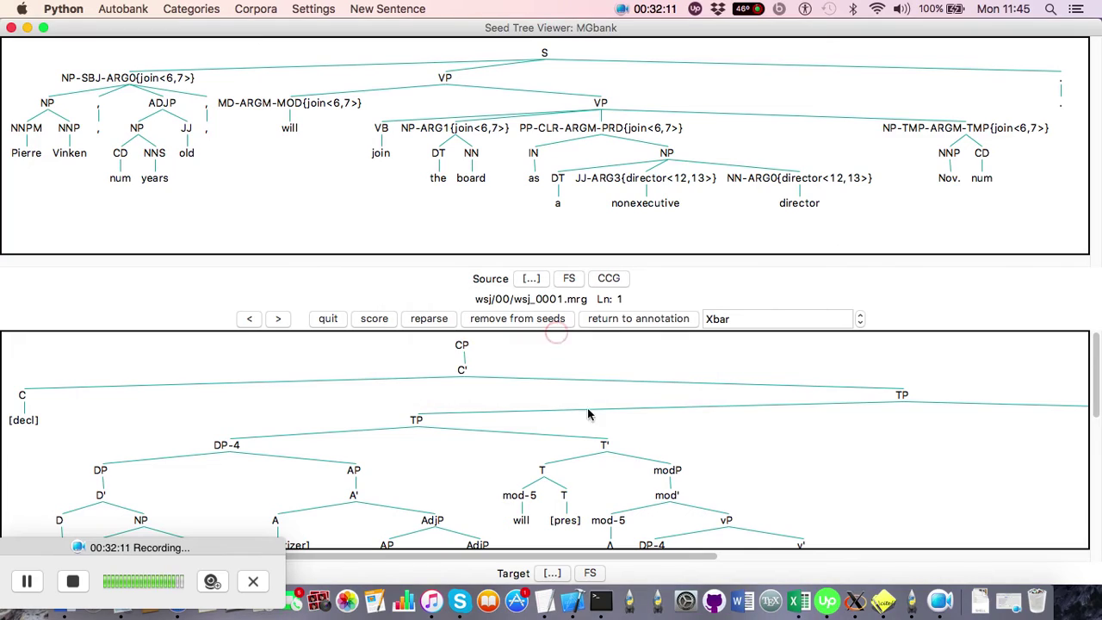
Switch to the Terminal window running autobank.py MGbank and examine the Merge and Move operations printed for the reparsed sentence.
click(601, 600)
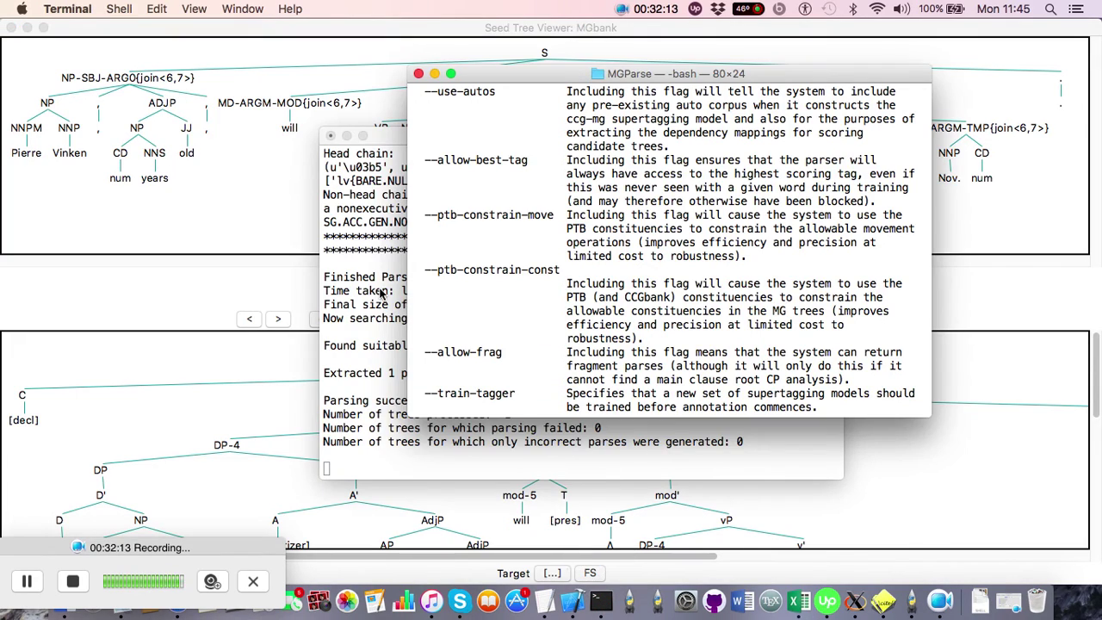
click(383, 297)
scroll(458, 304, up, 15)
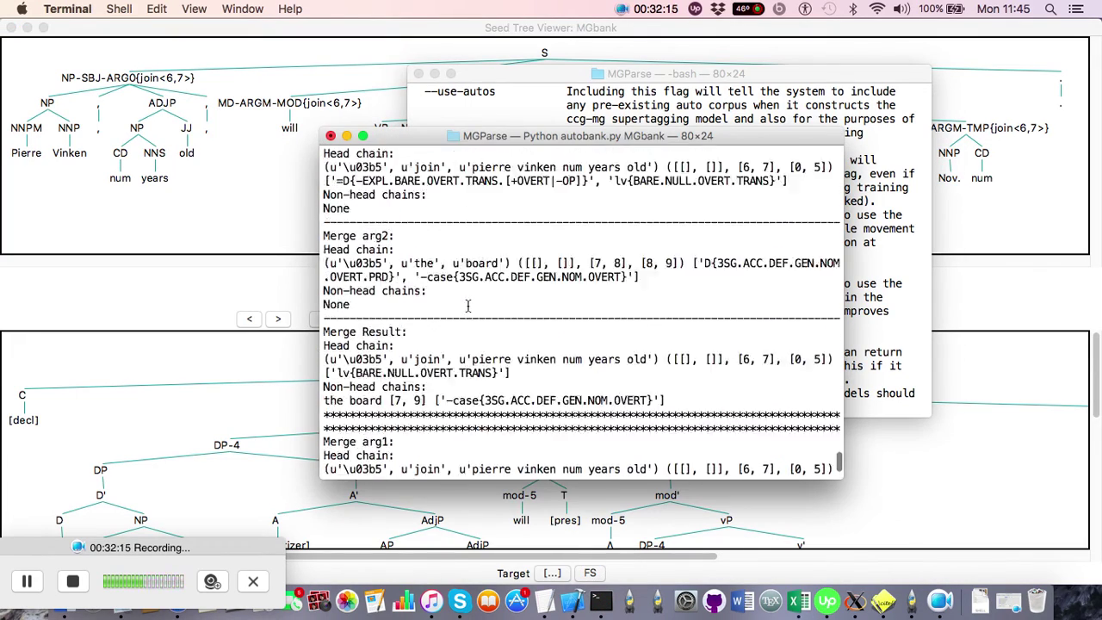
scroll(468, 305, up, 15)
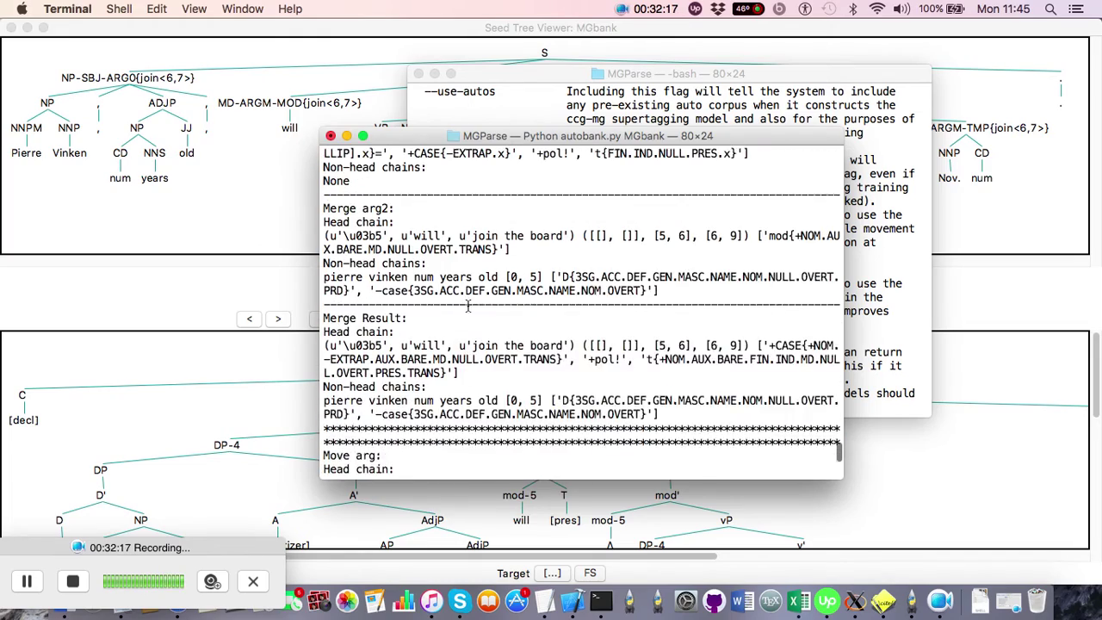
scroll(468, 306, up, 5)
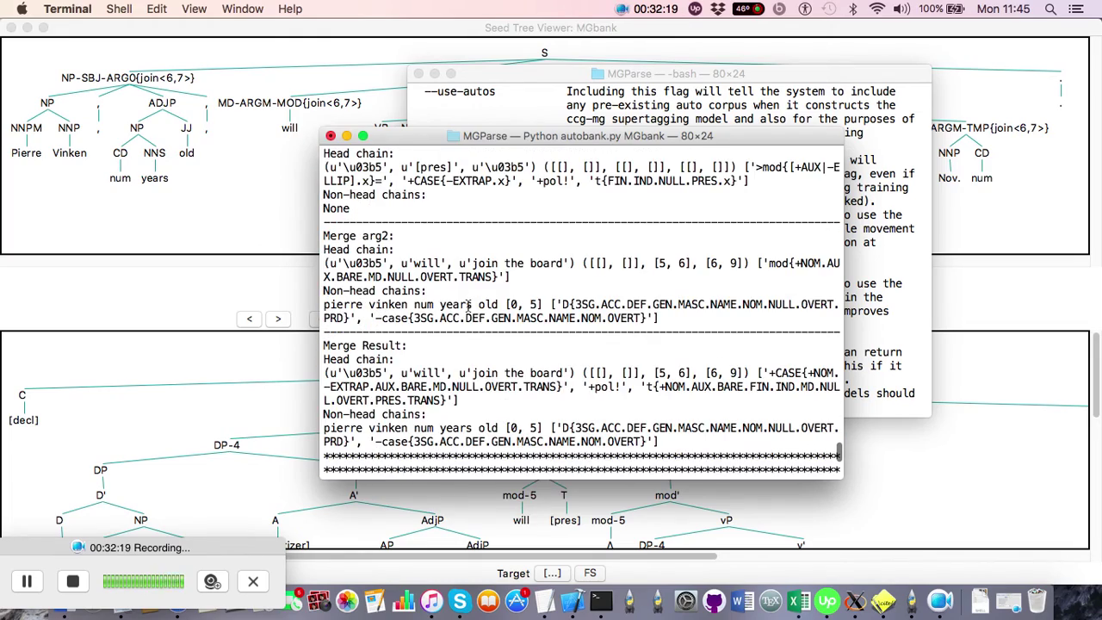
scroll(468, 306, up, 1)
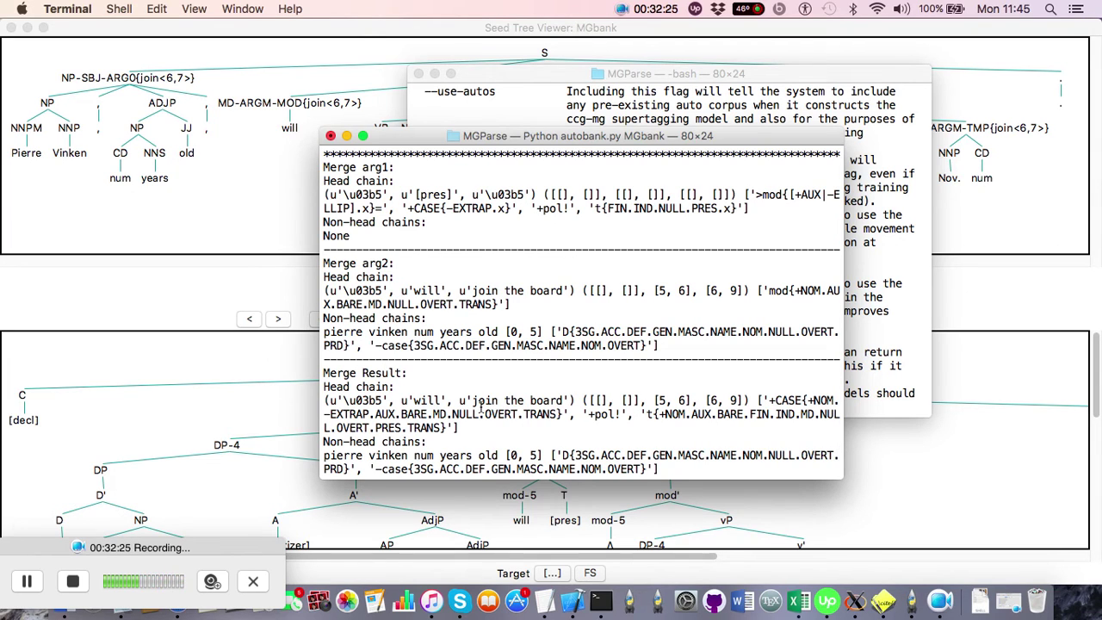
scroll(426, 215, up, 2)
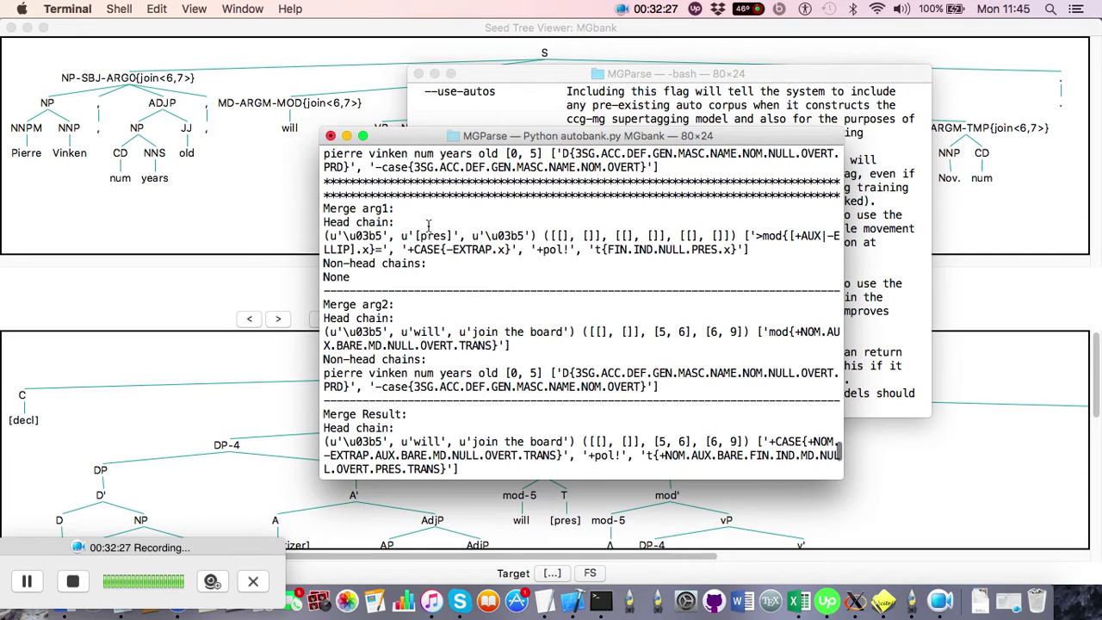
scroll(469, 319, down, 3)
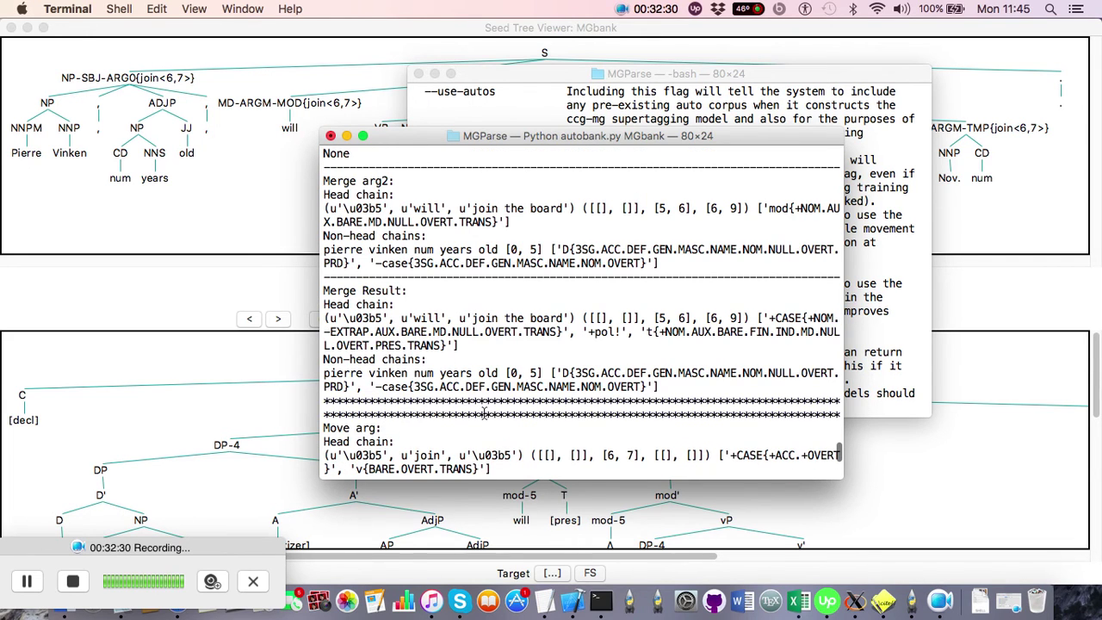
scroll(475, 403, up, 3)
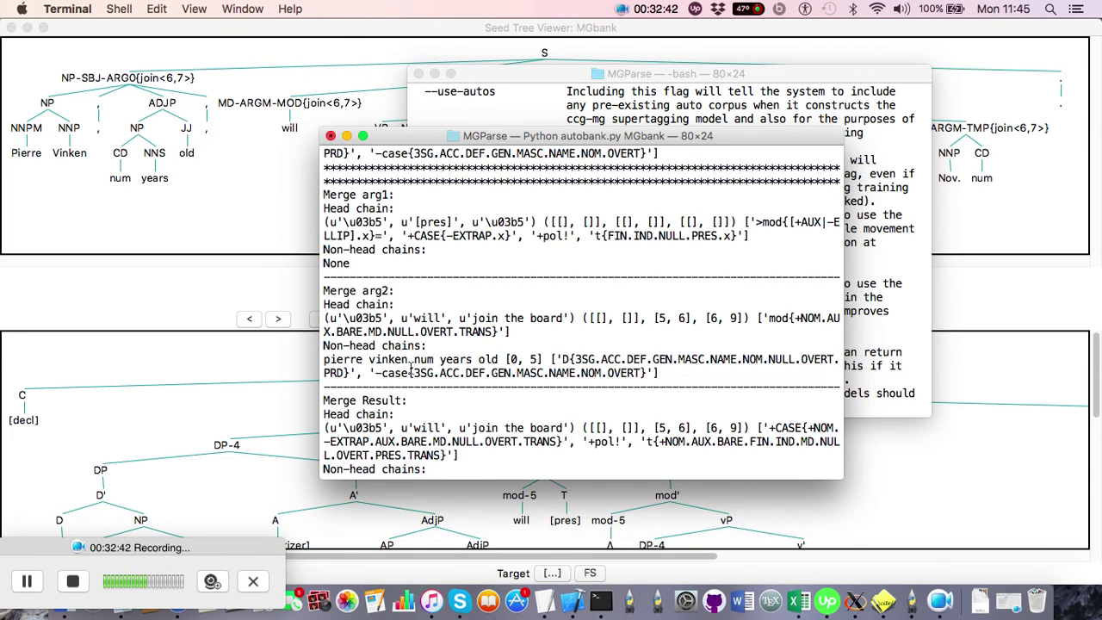
scroll(448, 353, up, 10)
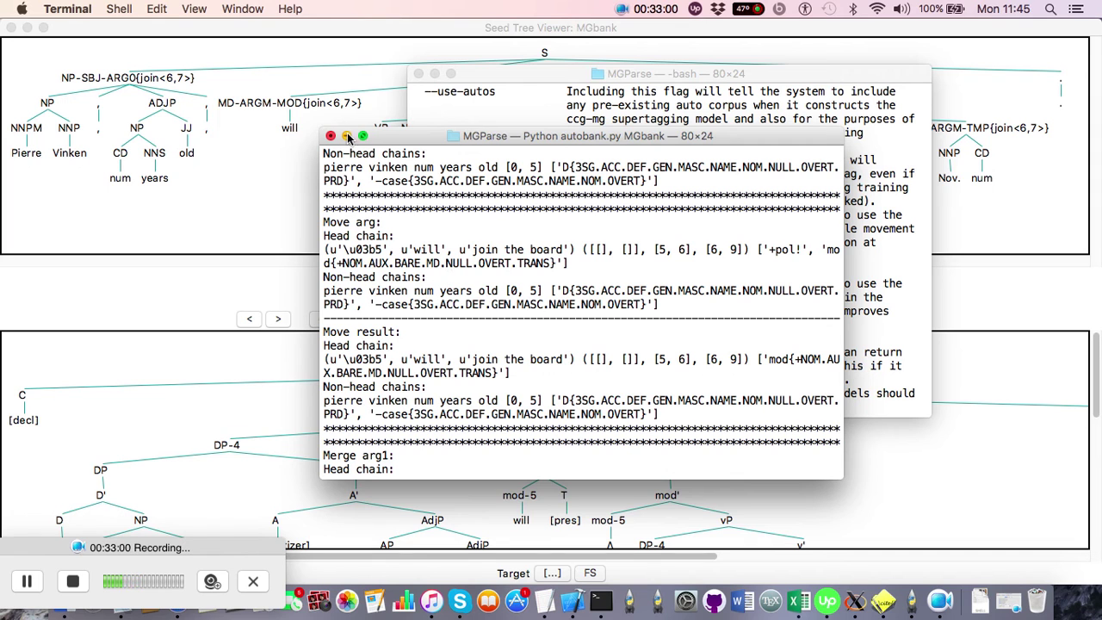
Minimize the parser output window and examine the help for the --allow-frag, --train-tagger, --extract-deps and --supertagger options.
click(346, 136)
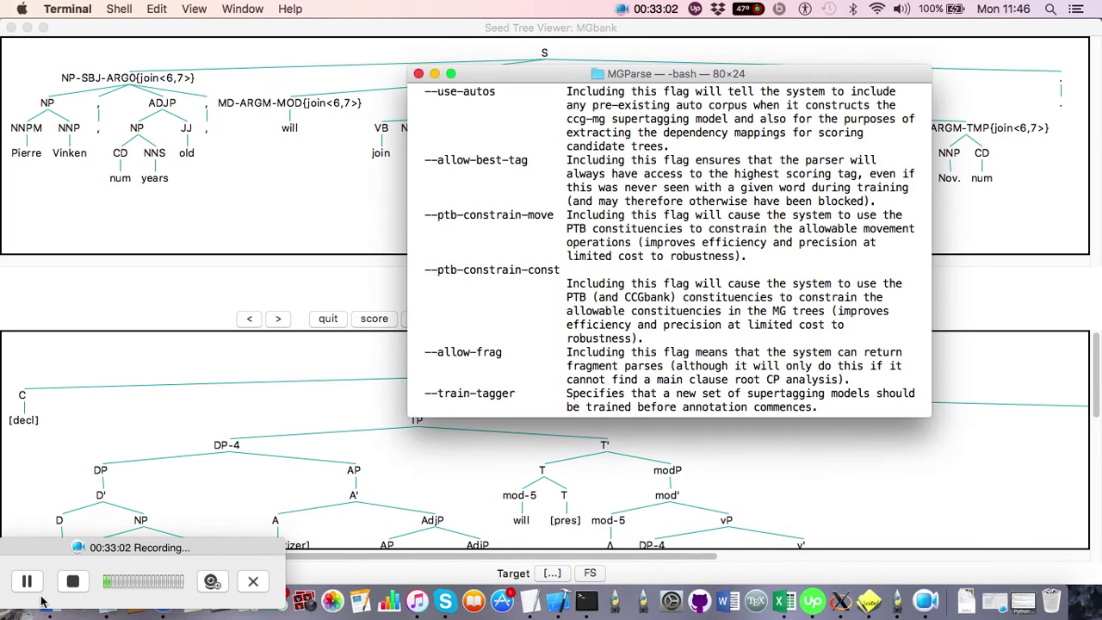
scroll(647, 299, down, 5)
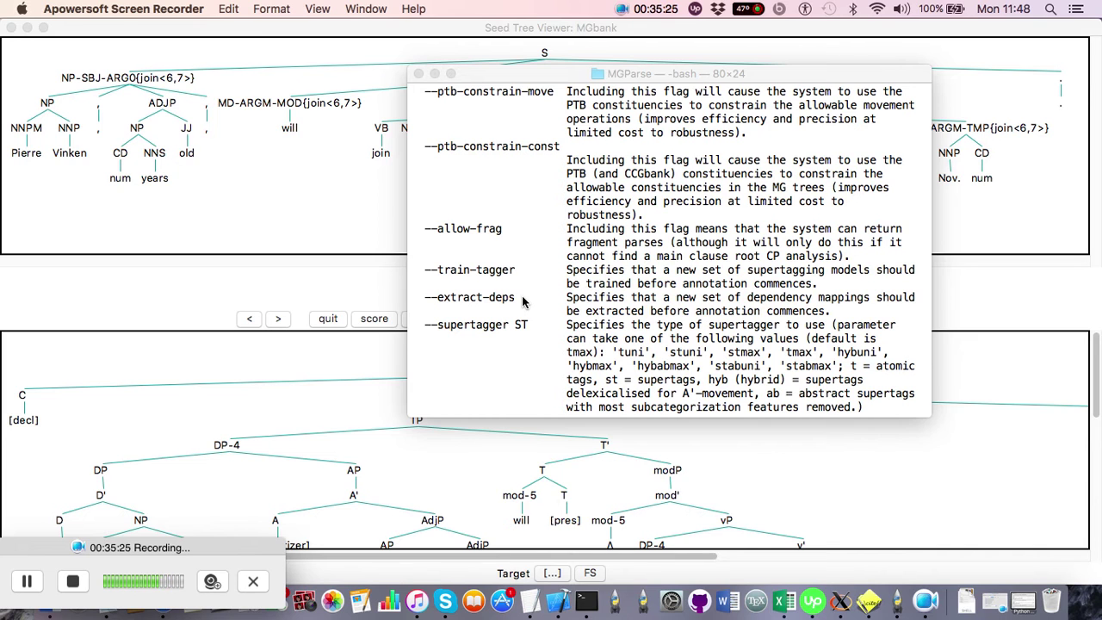
Examine the command-line help from --start-line through --skip-pro, including the beam, timeout, PTB constraint, --supertagger, --max-mg-cats and --use-all-null options.
scroll(523, 302, up, 5)
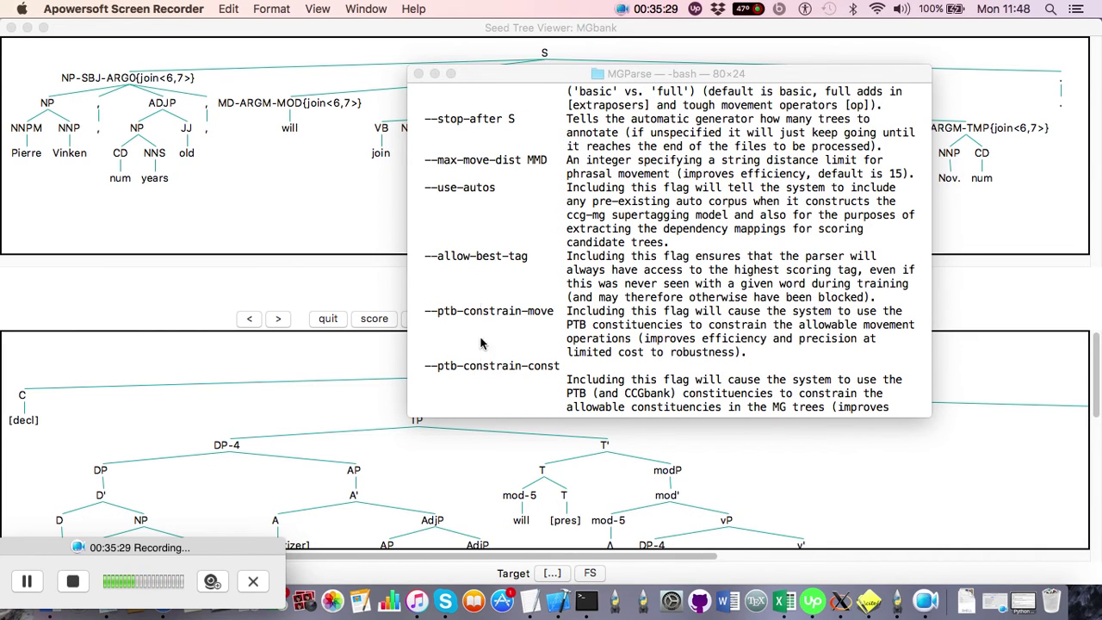
scroll(481, 349, down, 5)
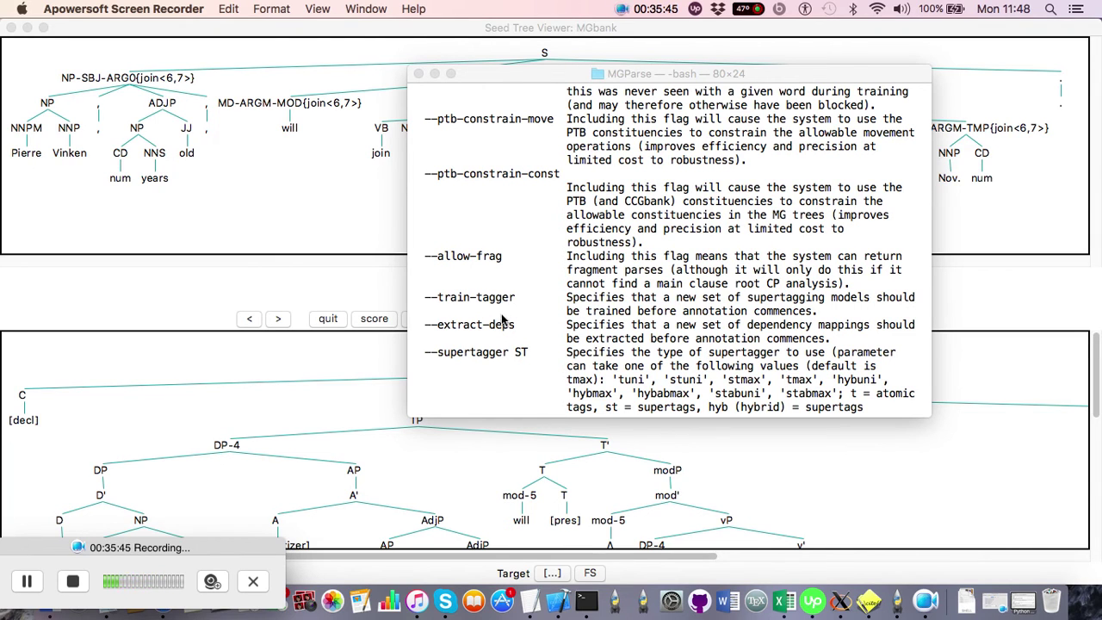
scroll(508, 320, down, 3)
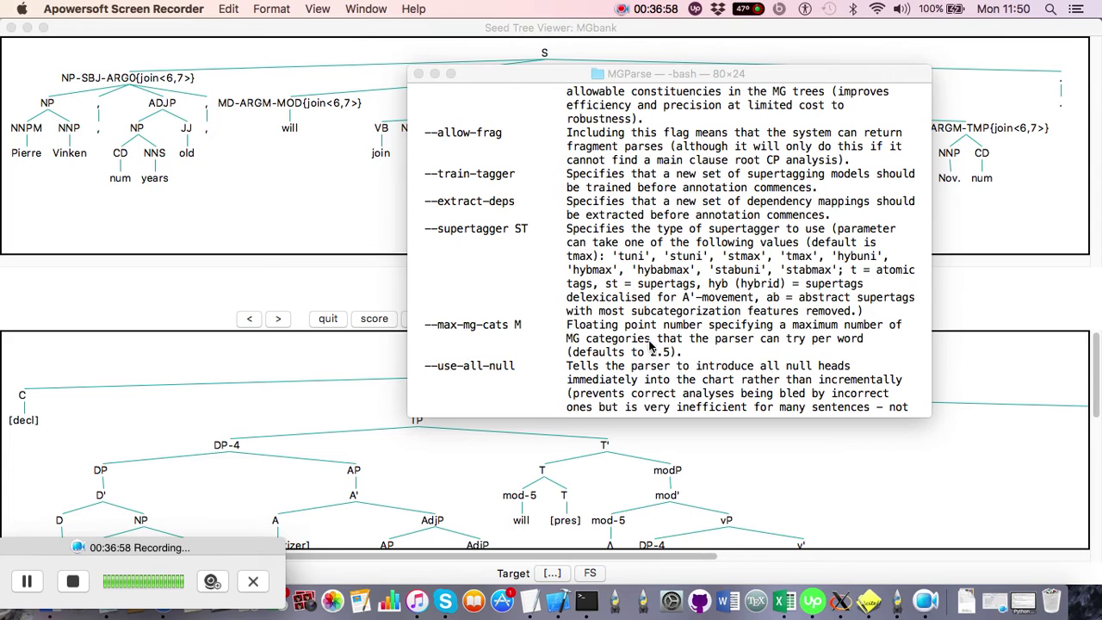
scroll(548, 323, up, 10)
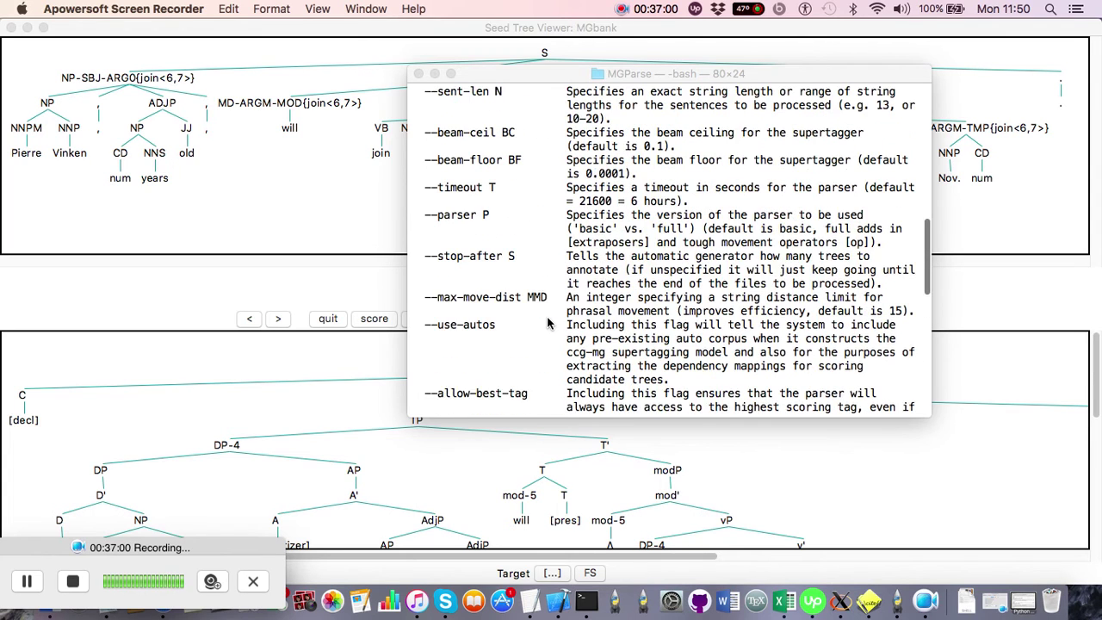
scroll(547, 323, up, 3)
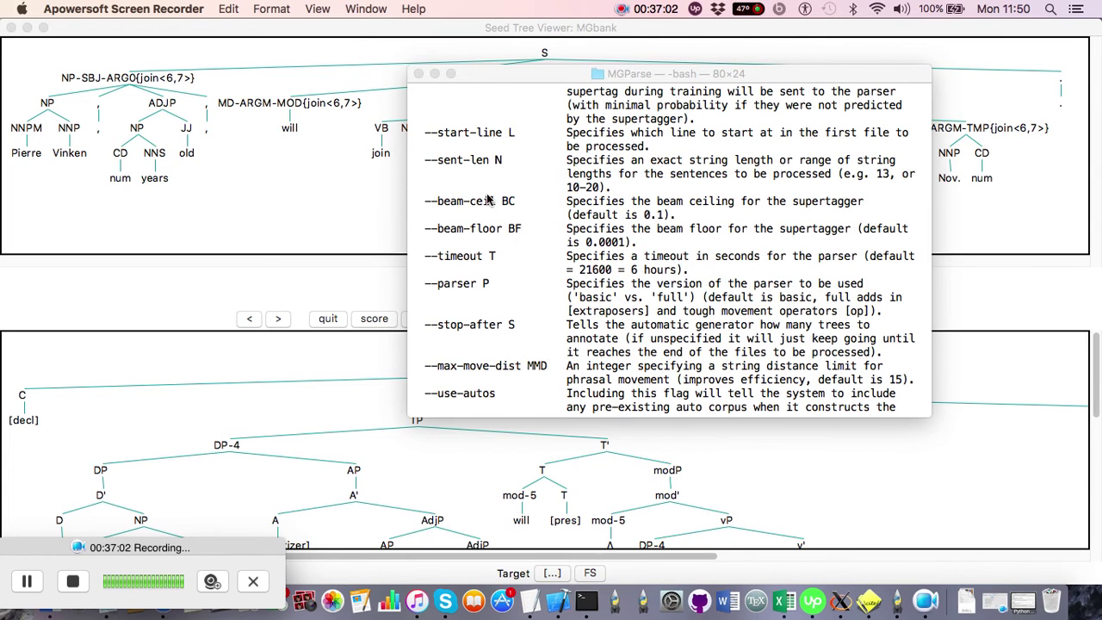
click(504, 309)
scroll(504, 310, down, 15)
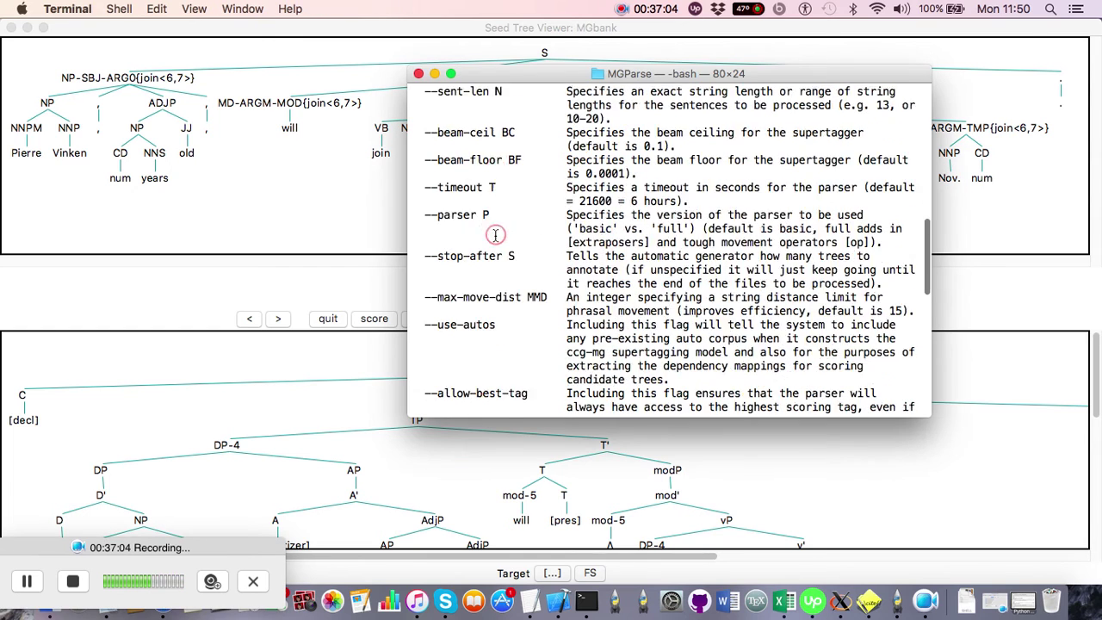
scroll(495, 234, down, 3)
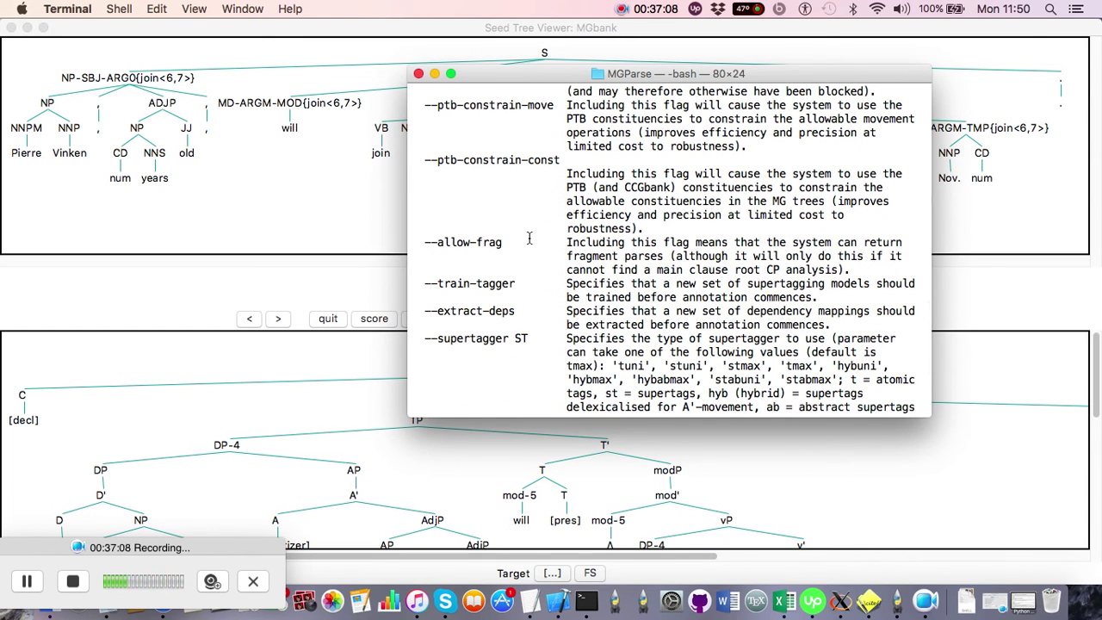
scroll(529, 238, down, 3)
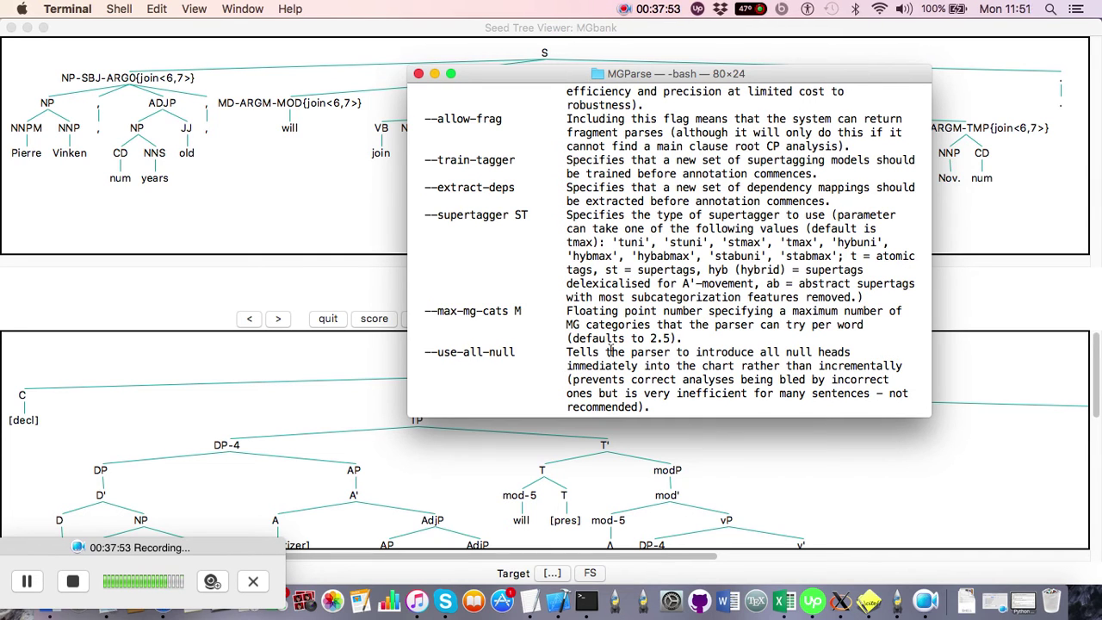
scroll(589, 339, down, 2)
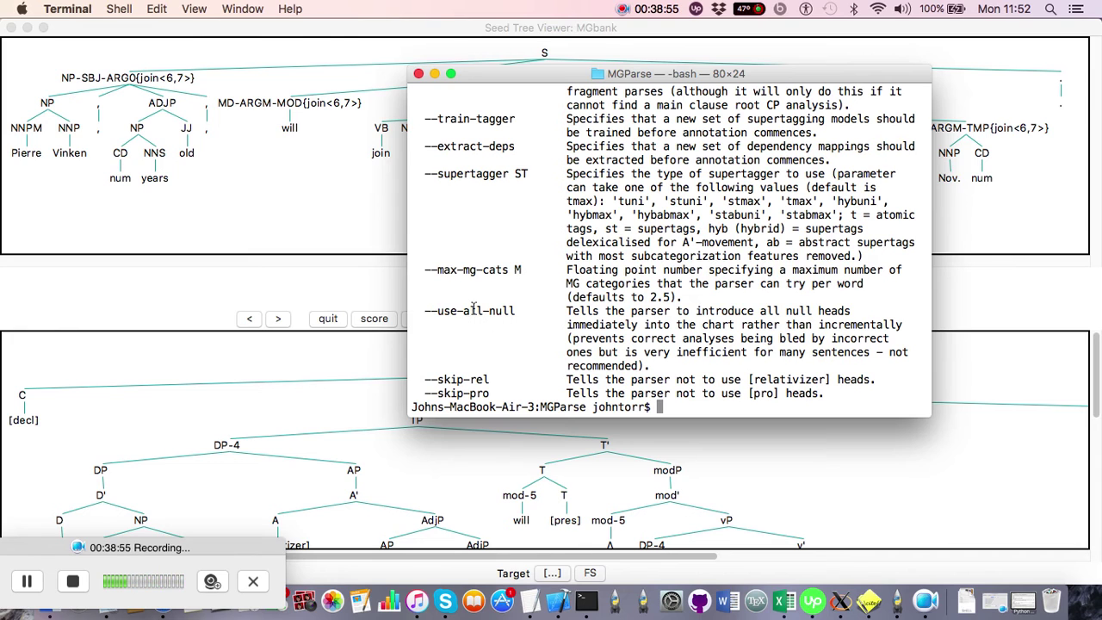
Switch to the Autobank seed tree viewer and review its parser settings.
click(298, 286)
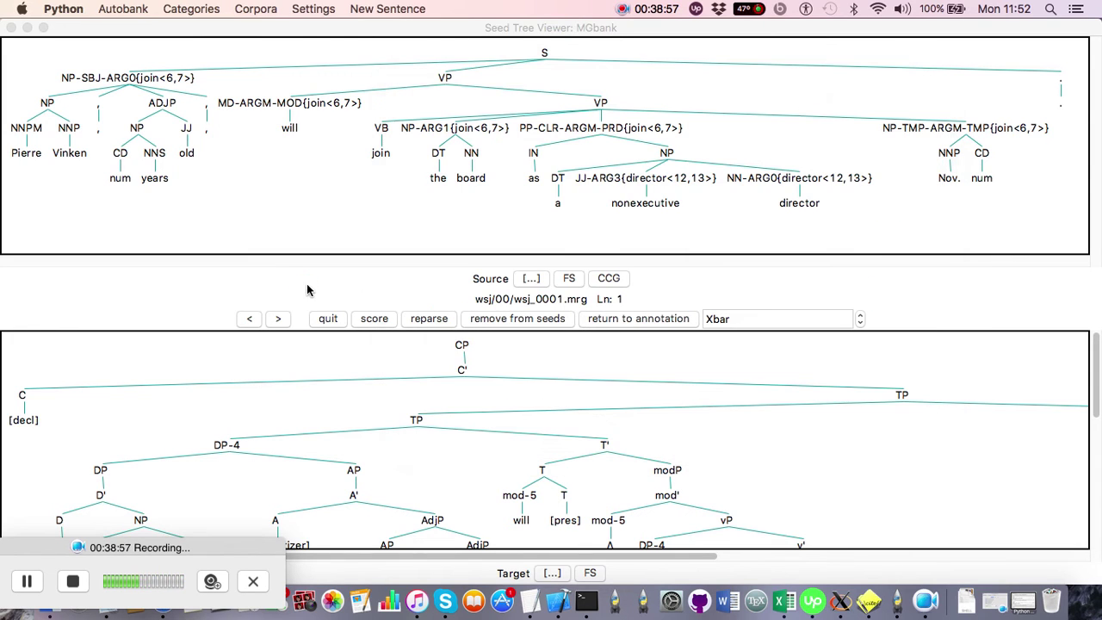
click(372, 9)
mouse_move(313, 8)
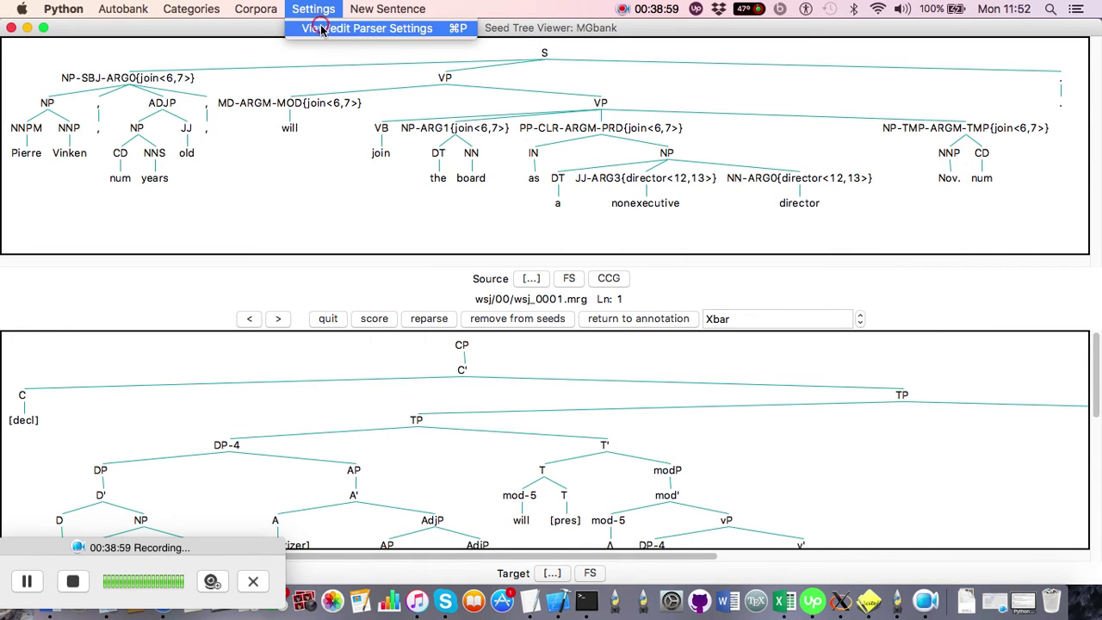
click(322, 27)
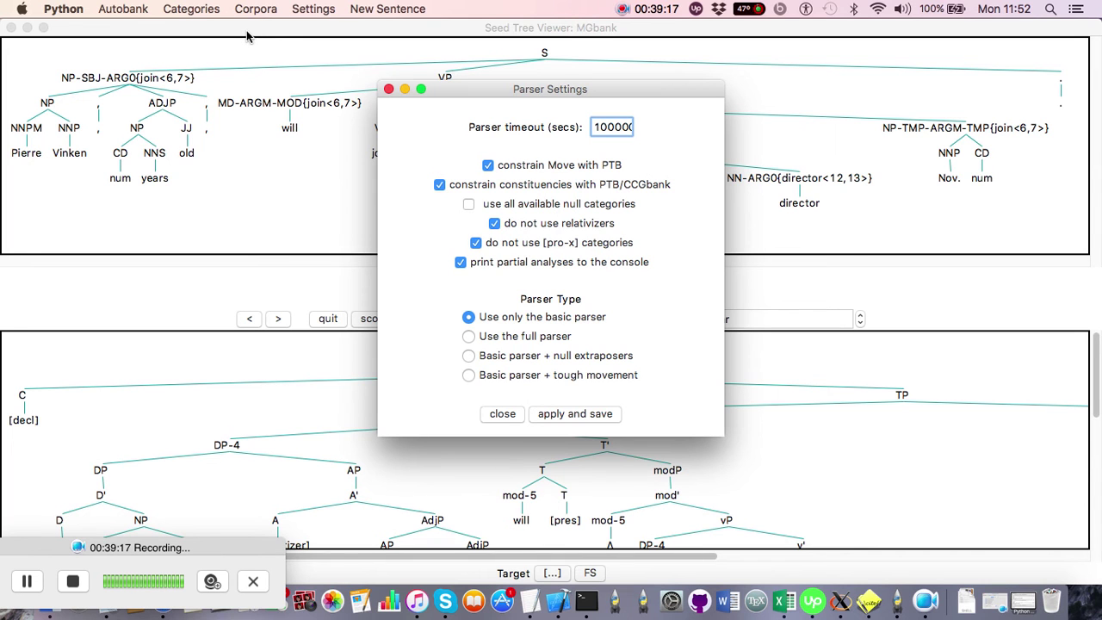
drag(247, 30, 244, 7)
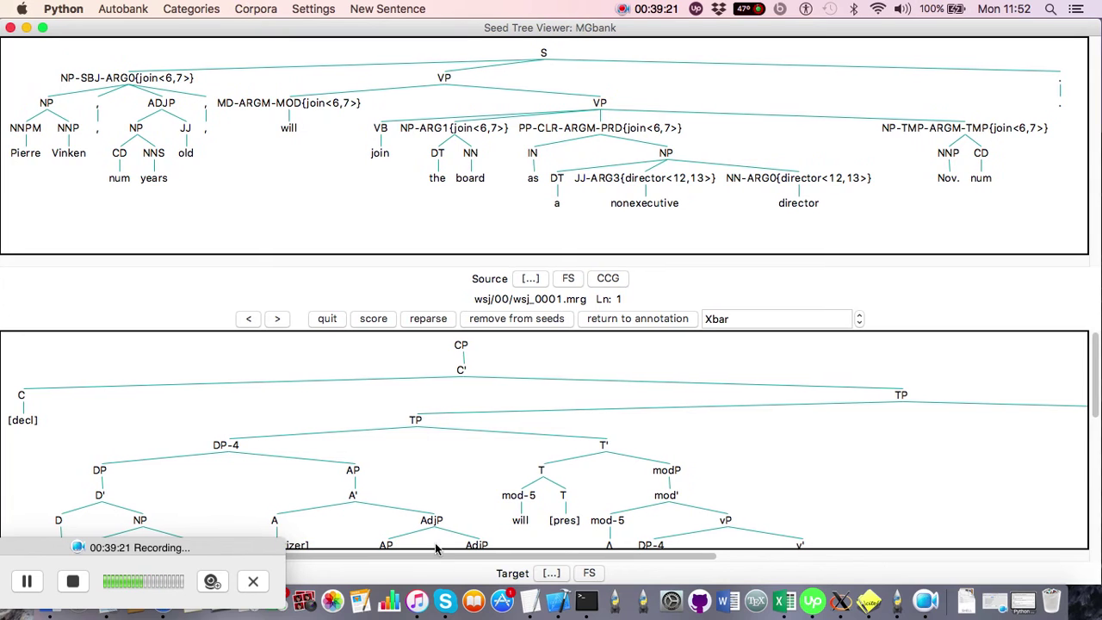
Compare the --skip-rel and --skip-pro help in Terminal with Autobank's parser settings, moving the seed tree viewer out of the way.
click(586, 601)
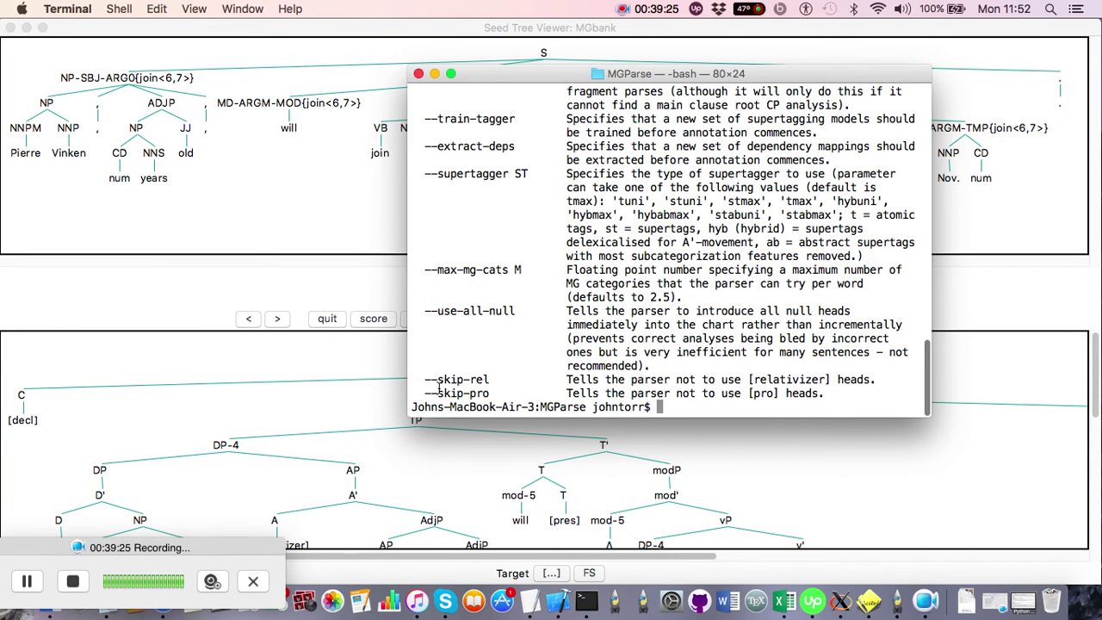
click(296, 286)
click(313, 8)
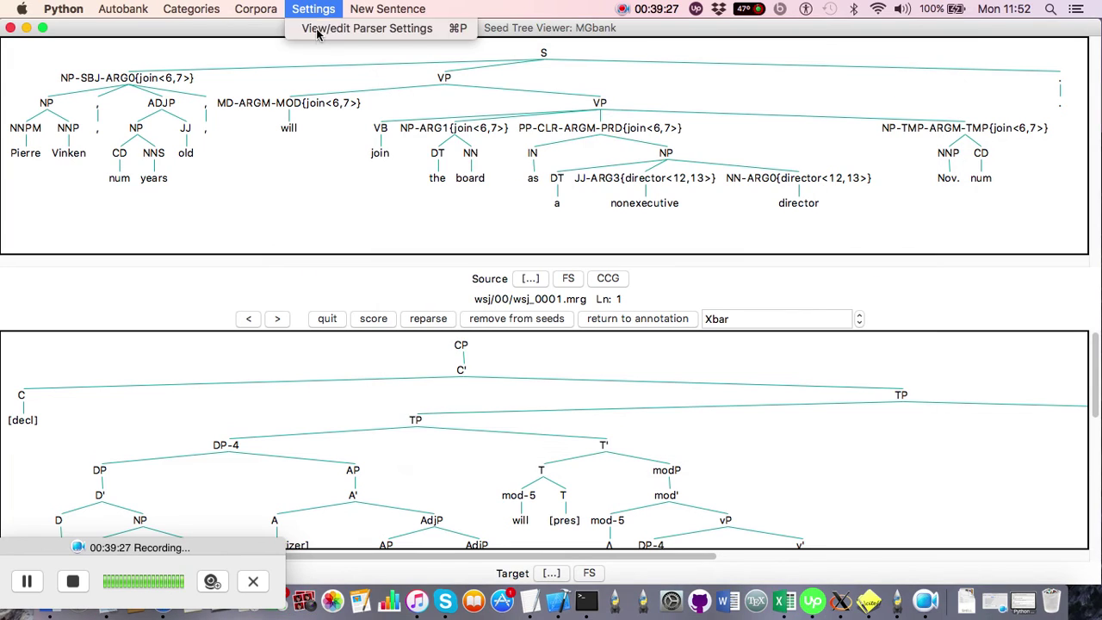
click(317, 29)
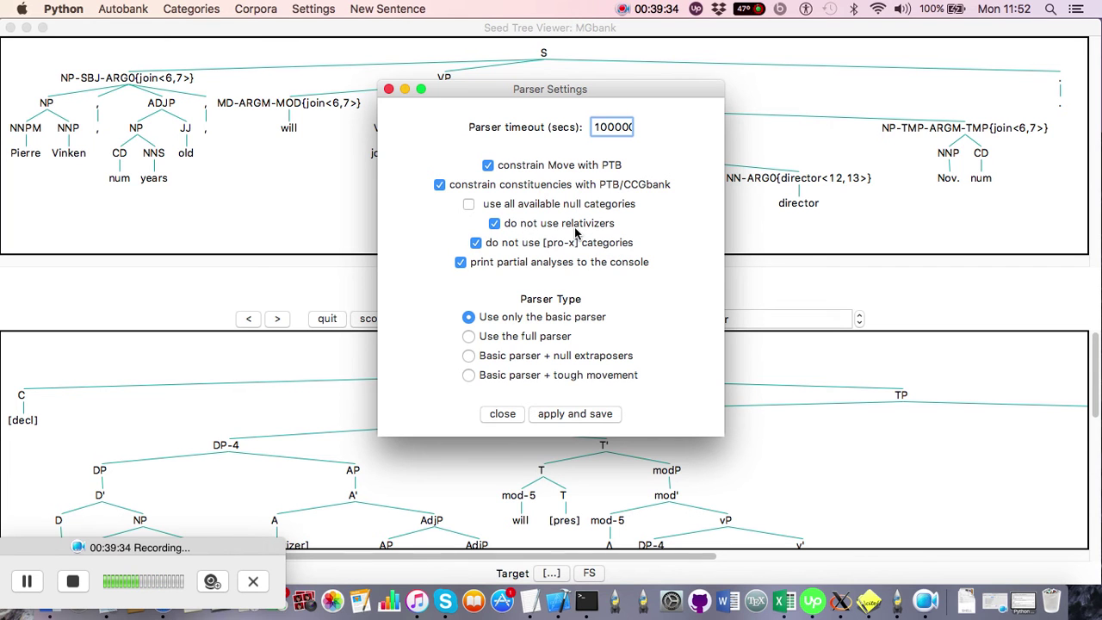
drag(261, 31, 325, 375)
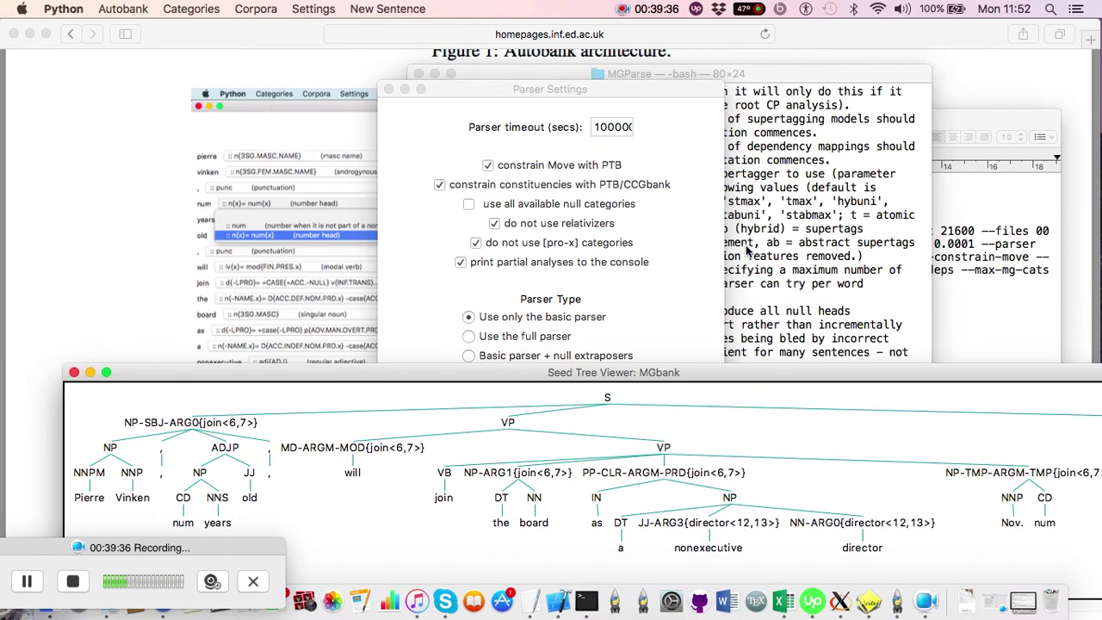
click(746, 249)
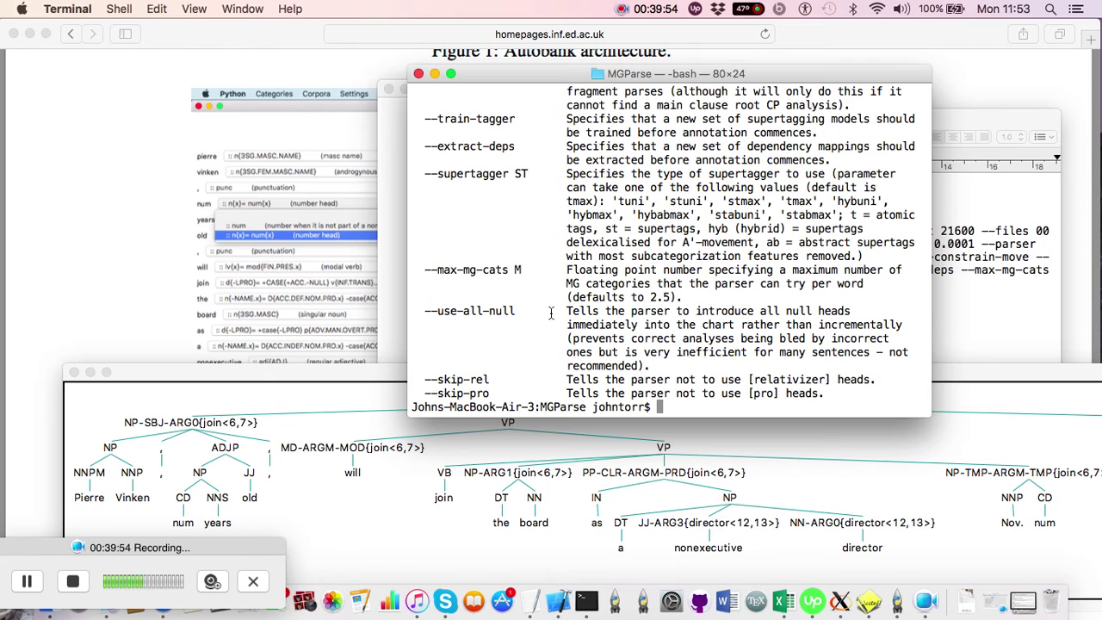
click(29, 583)
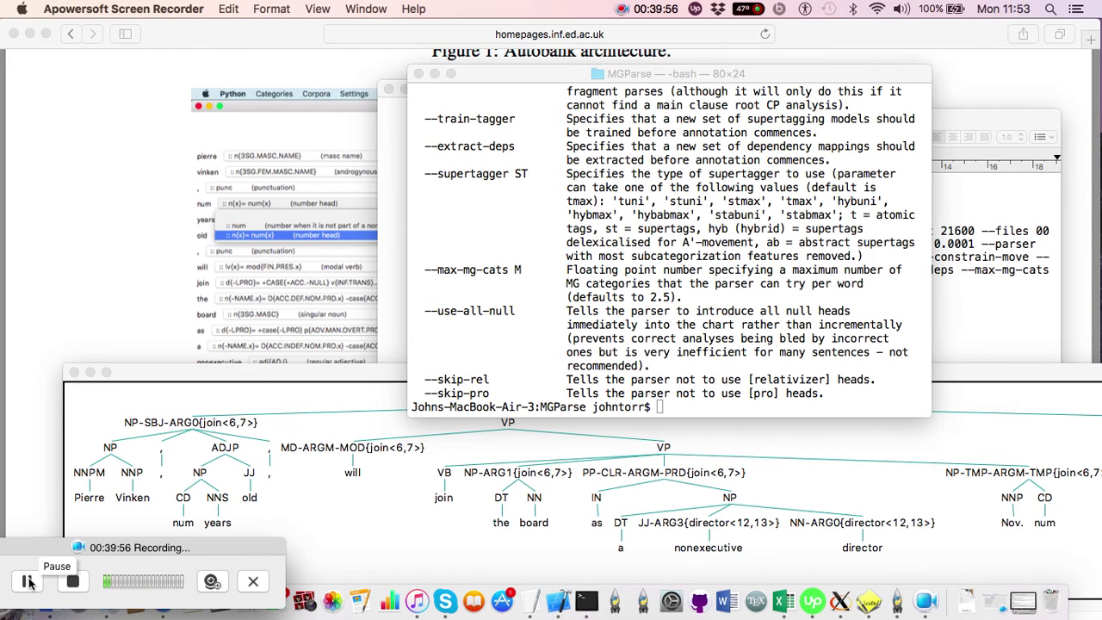
Switch to autobankcommandline.rtf in TextEdit and copy the complete python autobank.py MGbank --auto-gen command.
click(990, 301)
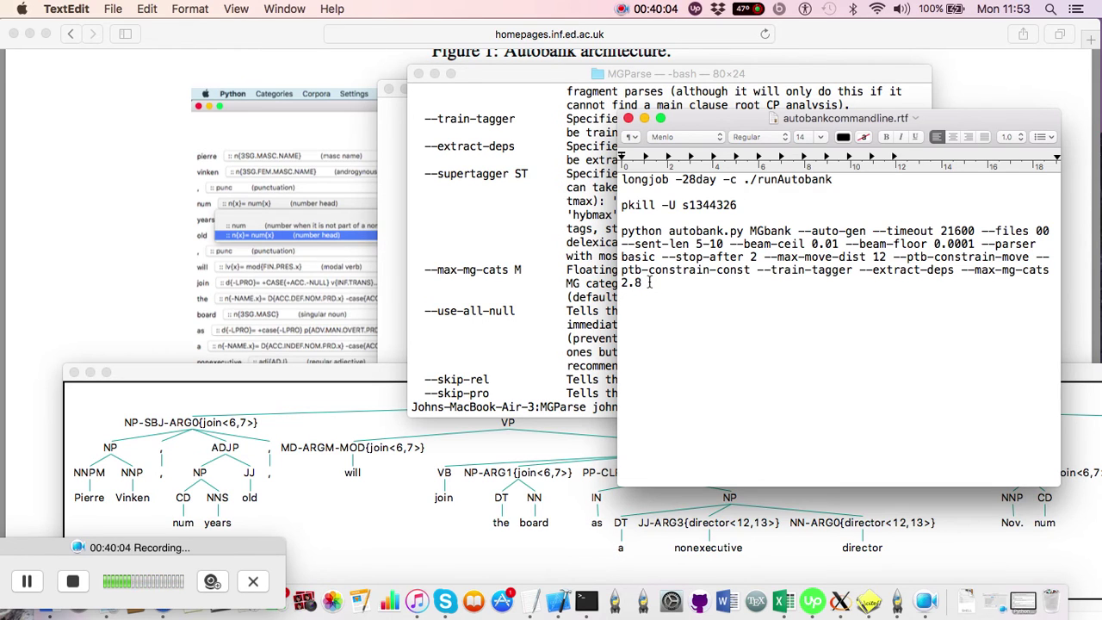
drag(650, 283, 607, 228)
key(super+c)
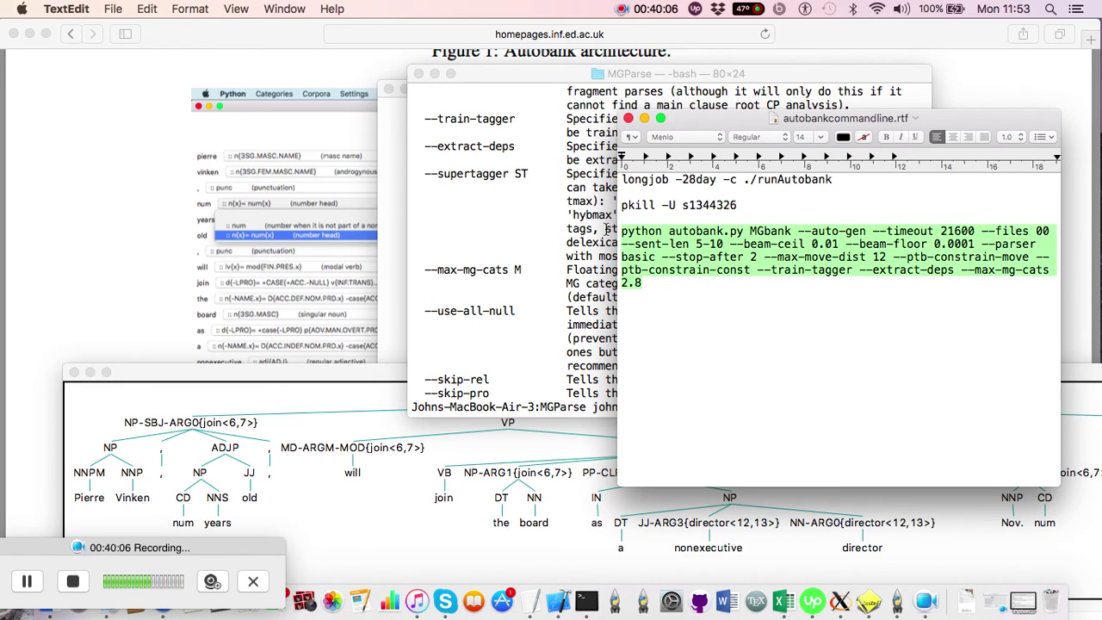
click(678, 284)
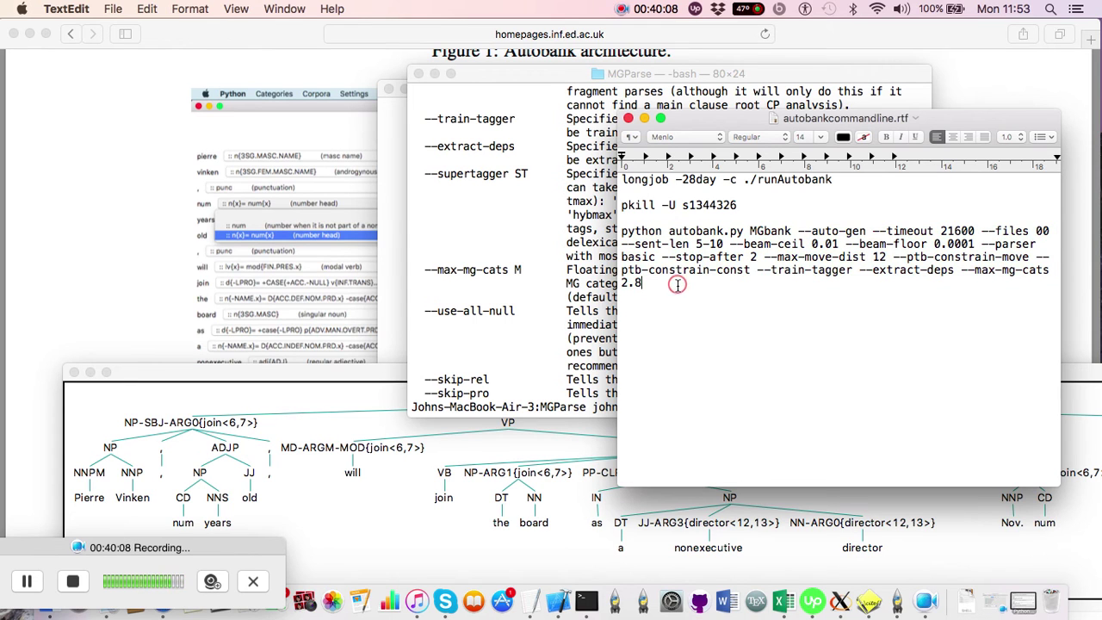
Run the copied autobank.py MGbank --auto-gen command in Terminal, with --files 00, --sent-len 5-10, --stop-after 2 and --max-mg-cats 2.8.
click(586, 600)
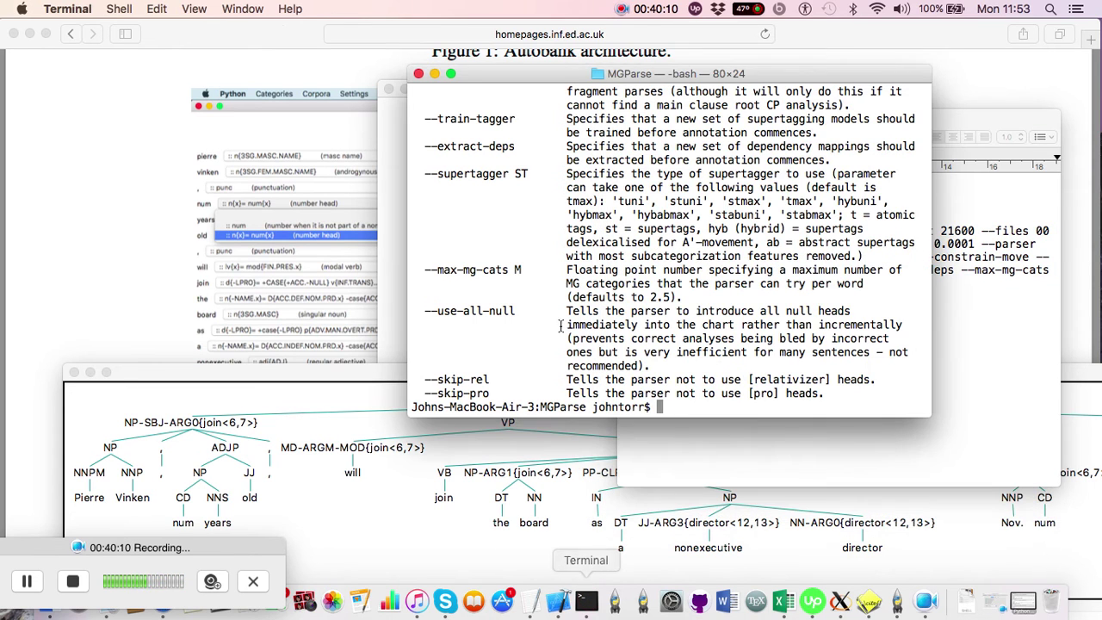
key(super+v)
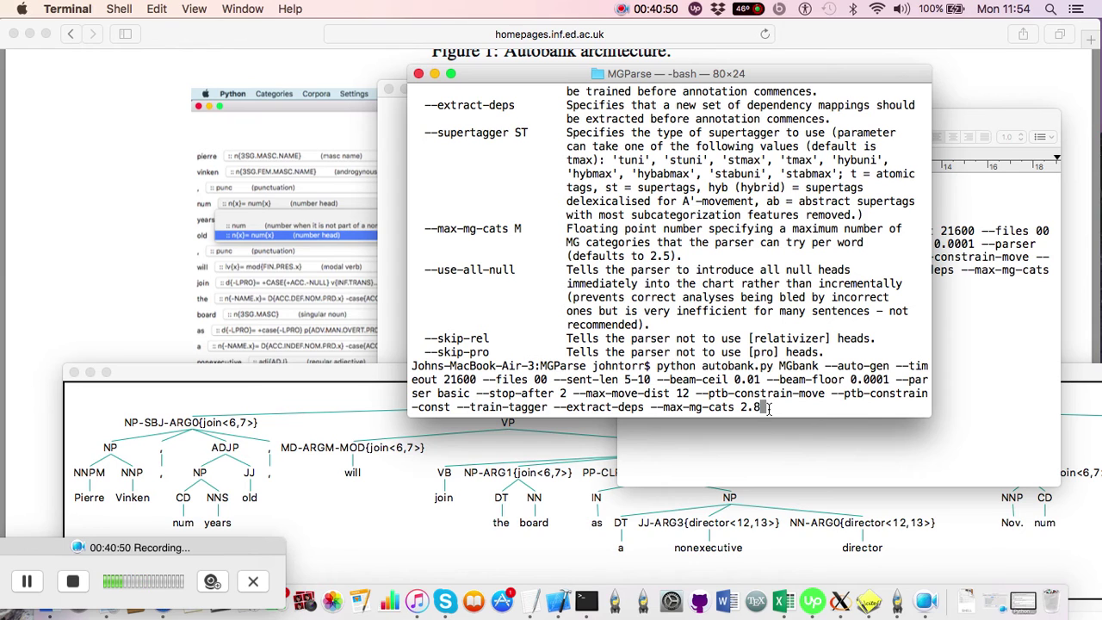
key(Return)
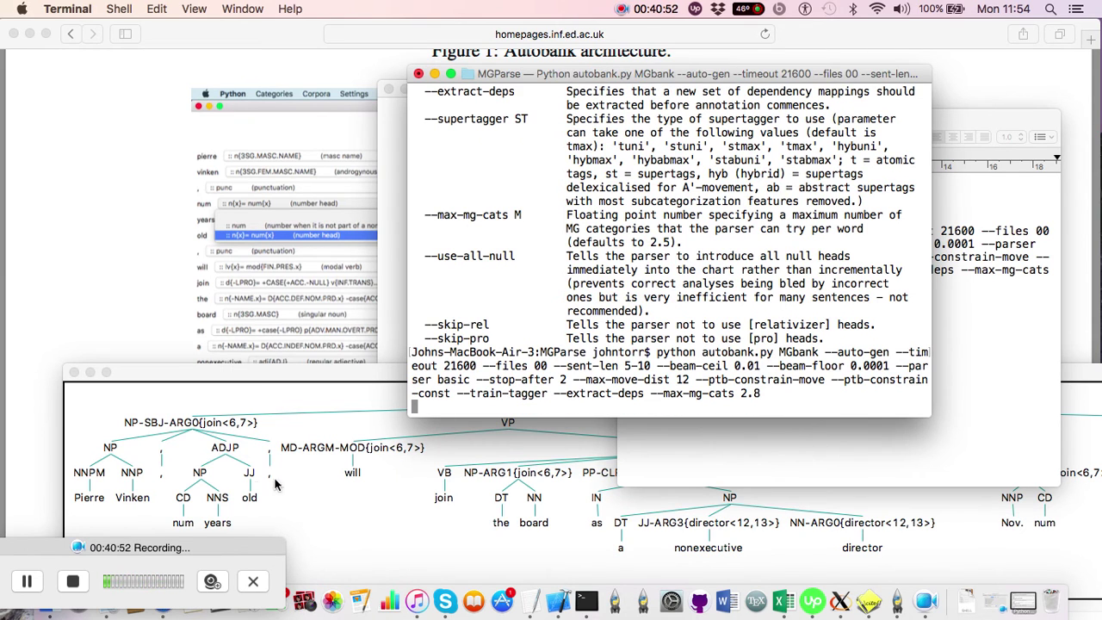
Switch to Finder, open the MGParse folder and look through its contents.
drag(171, 552, 343, 448)
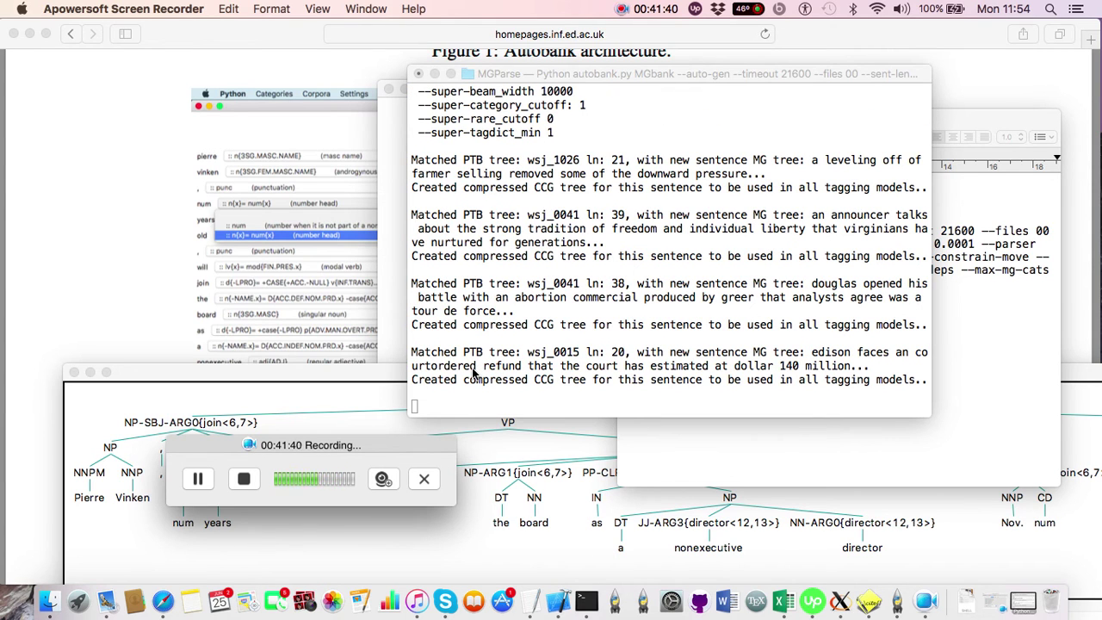
click(46, 605)
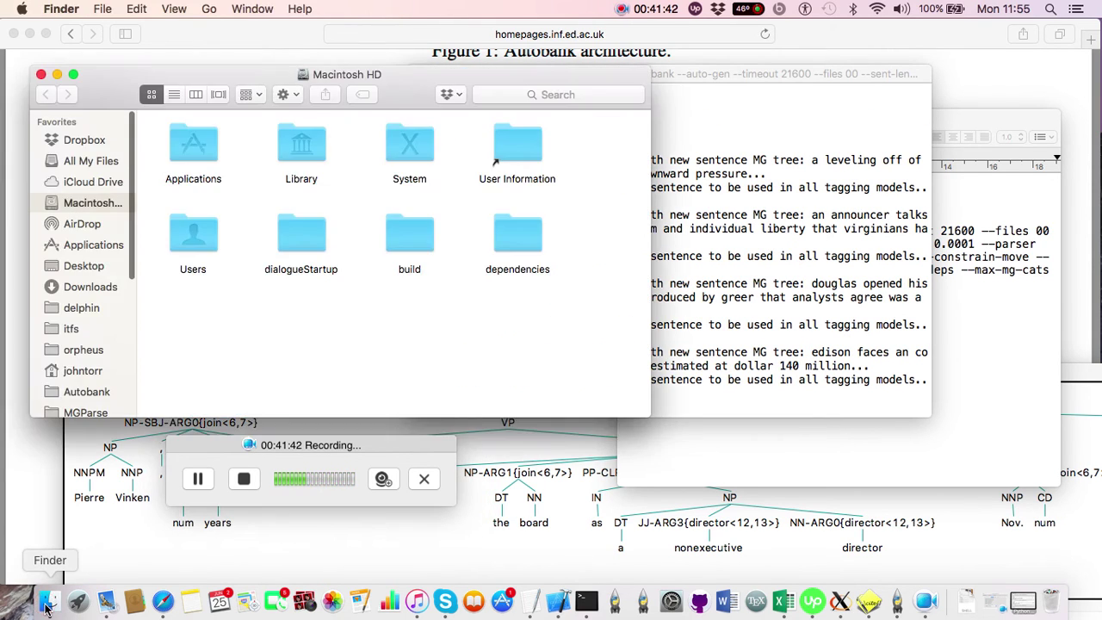
scroll(84, 398, down, 2)
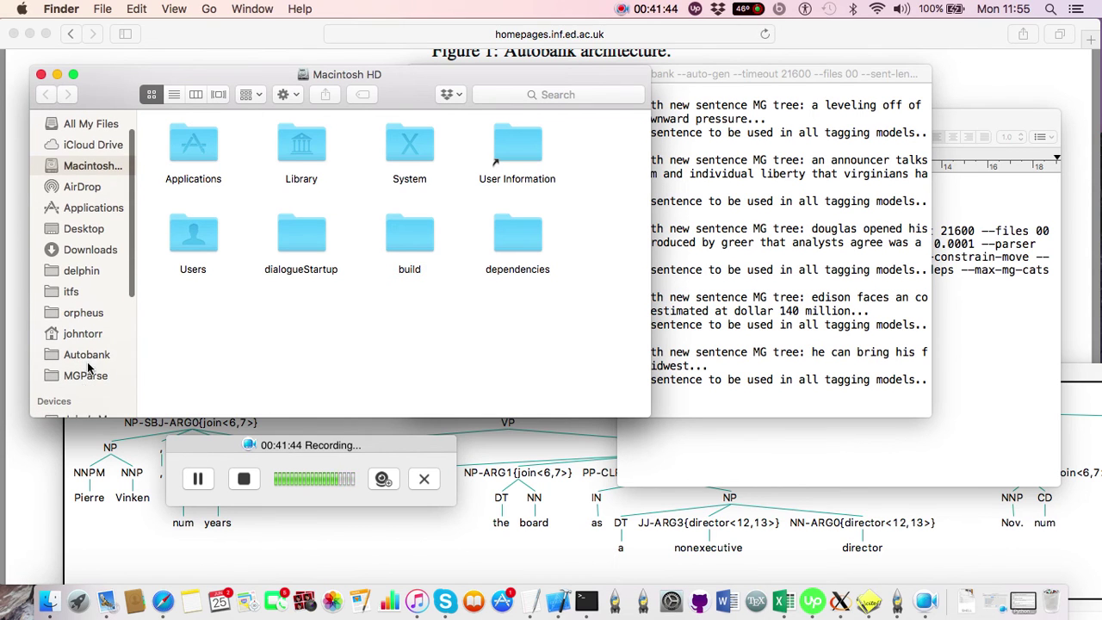
click(78, 377)
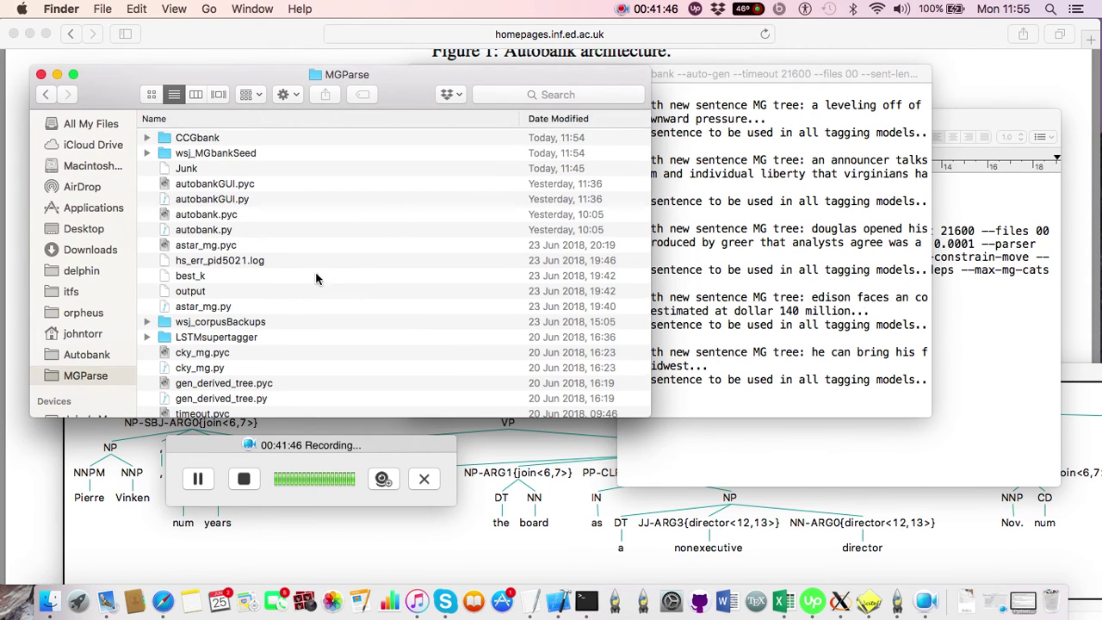
scroll(293, 284, down, 5)
scroll(293, 285, down, 2)
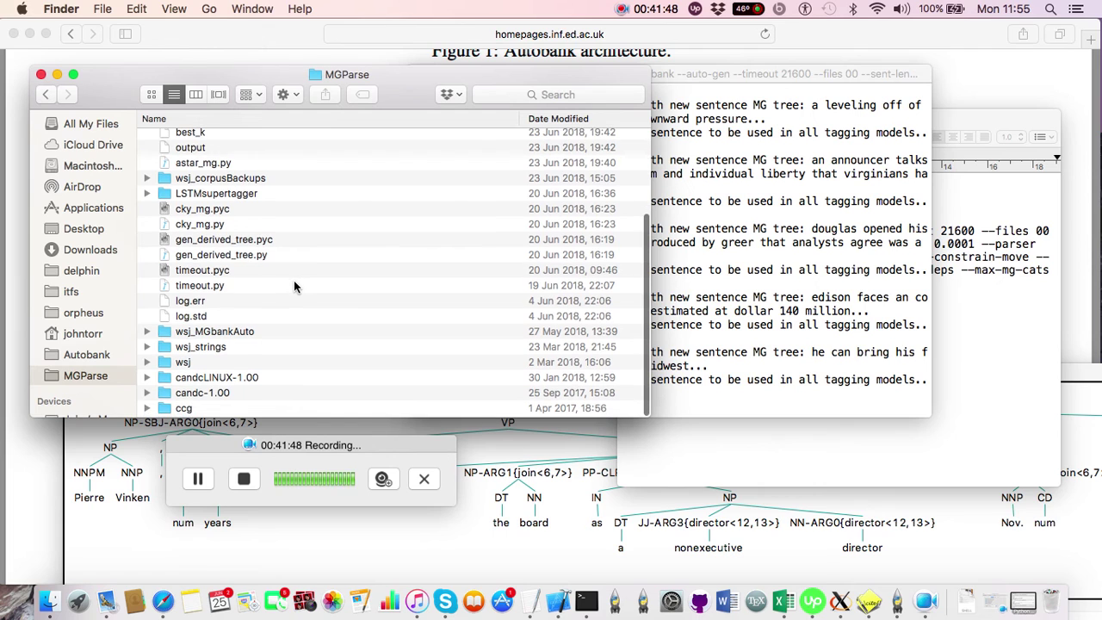
Open the wsj_MGbankSeed folder and look through its tagging model and tagged corpus files.
scroll(294, 286, up, 1)
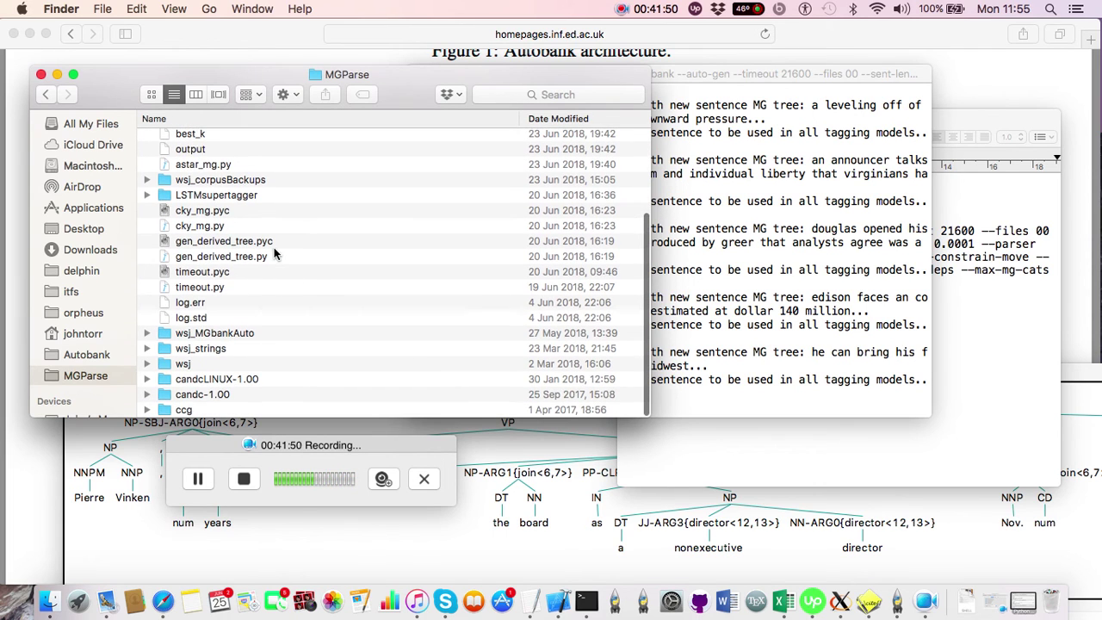
scroll(273, 248, up, 5)
double_click(215, 153)
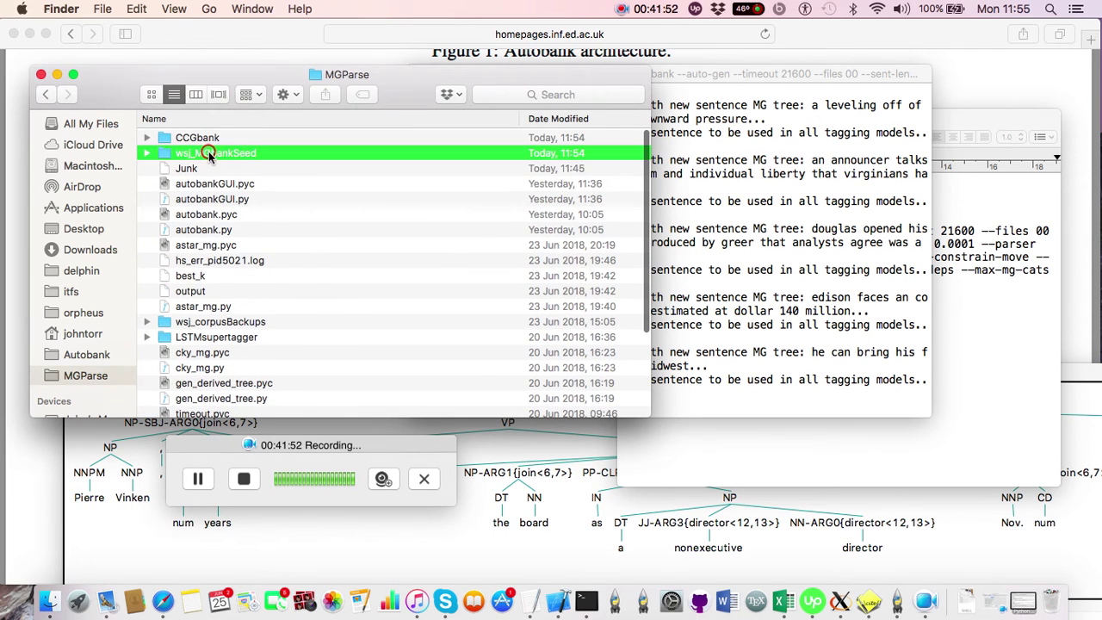
scroll(226, 245, down, 8)
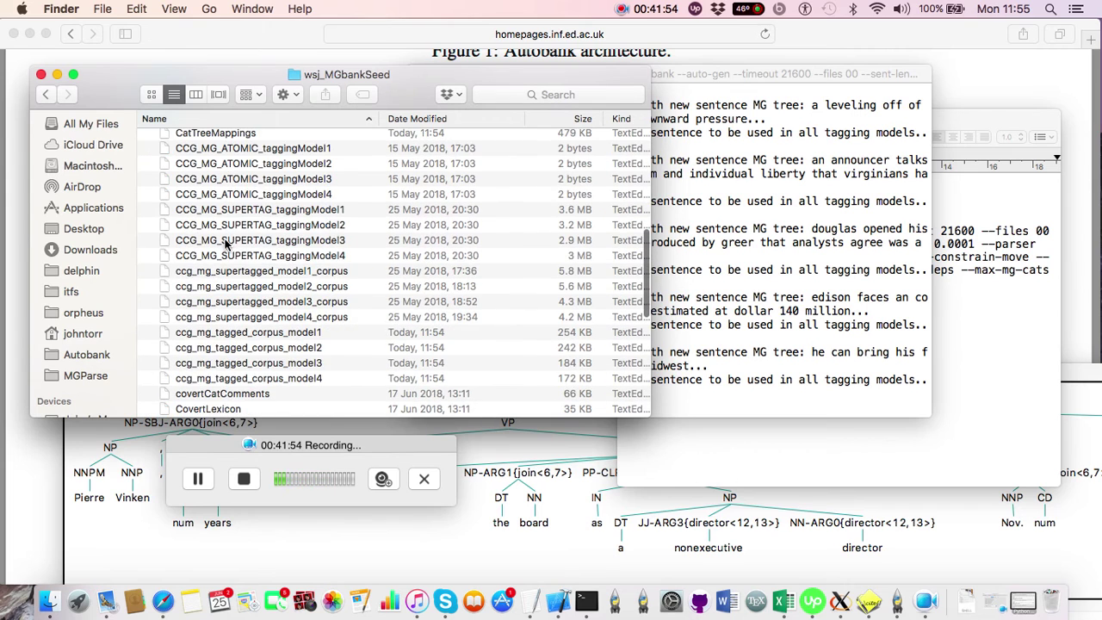
scroll(206, 232, down, 3)
Return to the MGParse folder and rename the candc-1.00 folder as candcMAC-1.00.
click(48, 96)
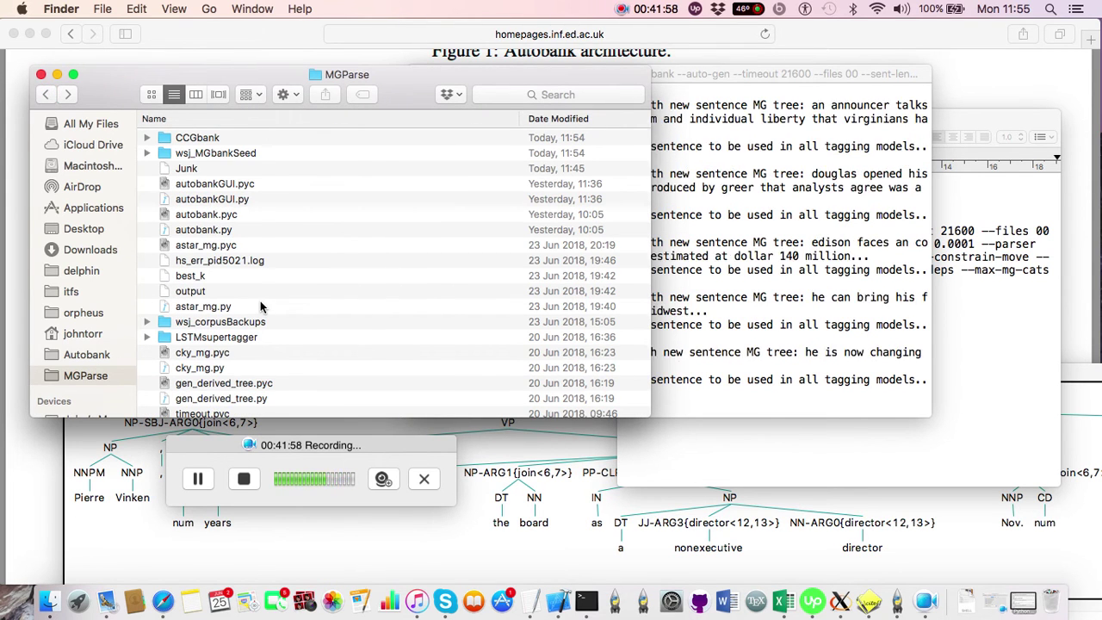
scroll(259, 307, down, 2)
scroll(261, 306, down, 3)
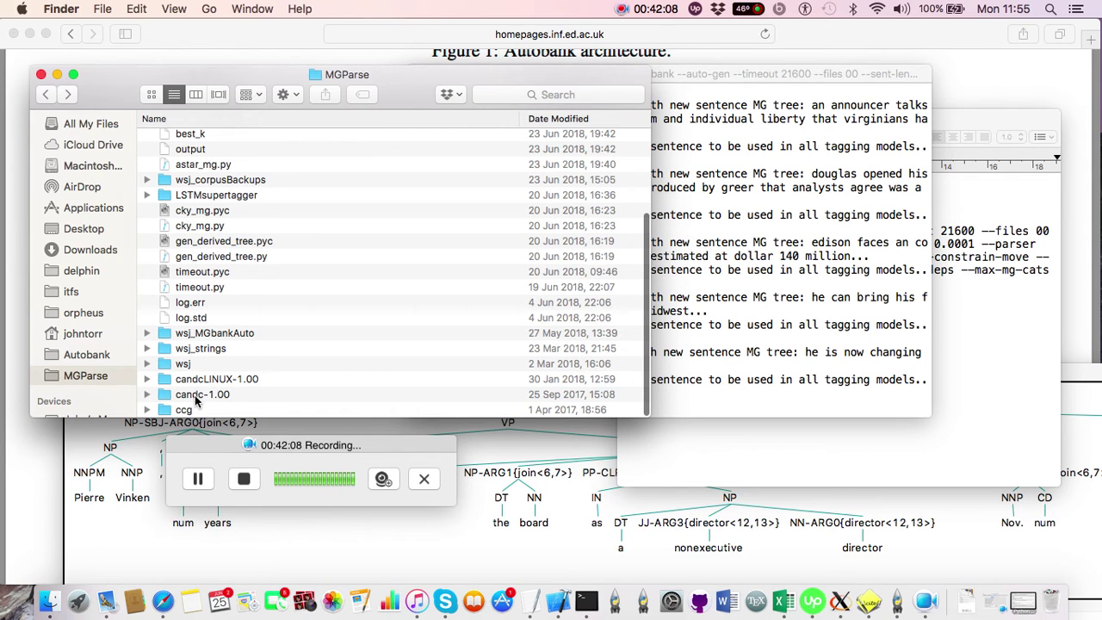
click(197, 398)
click(201, 396)
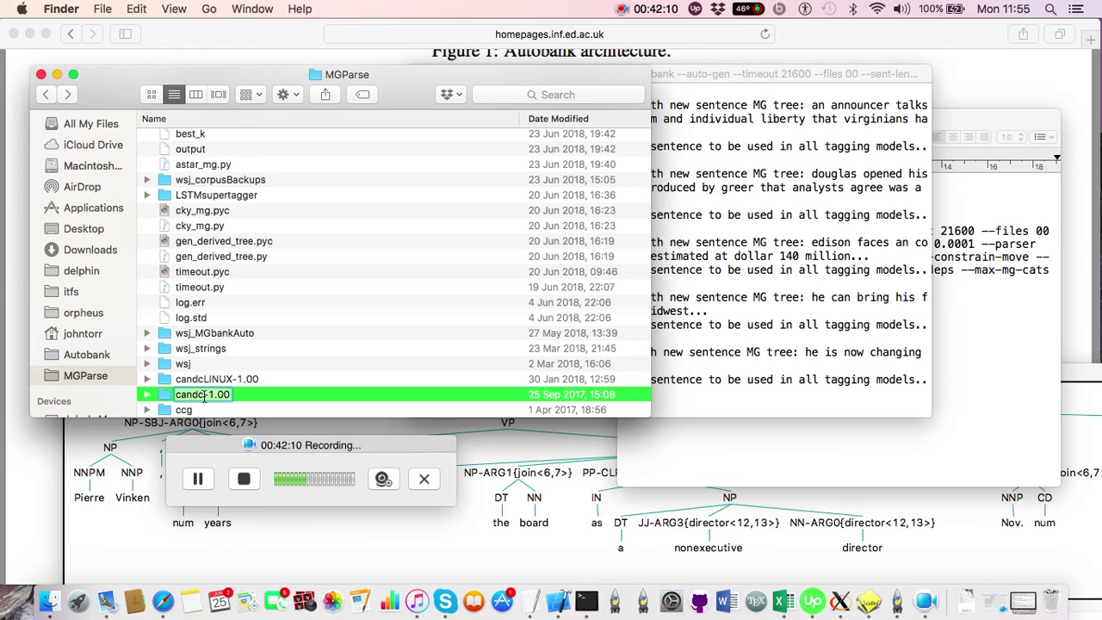
click(203, 394)
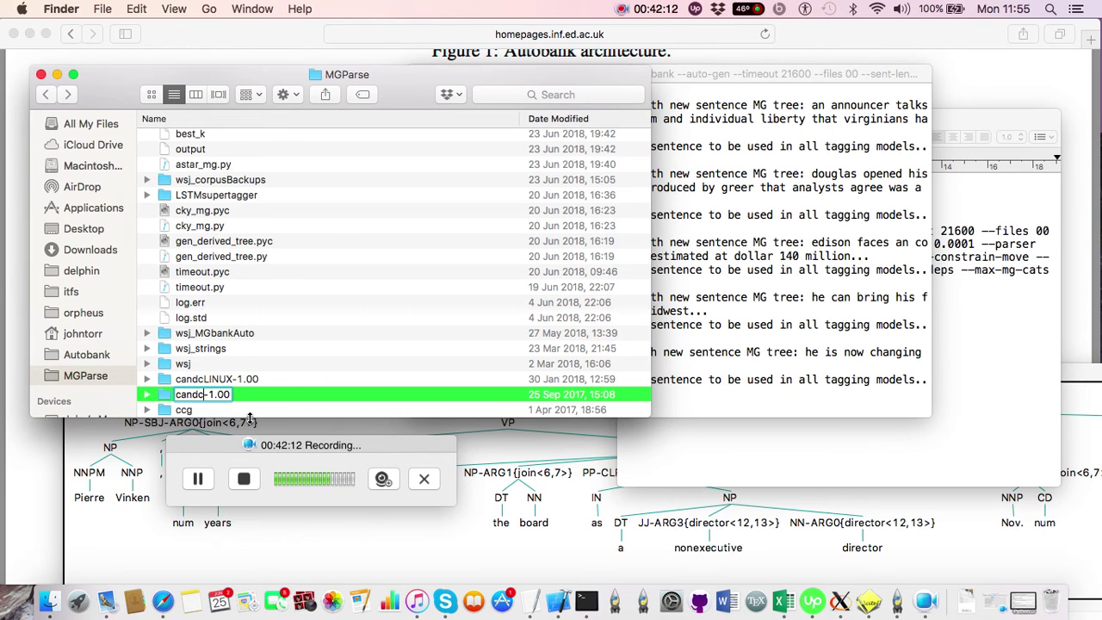
text(MAC)
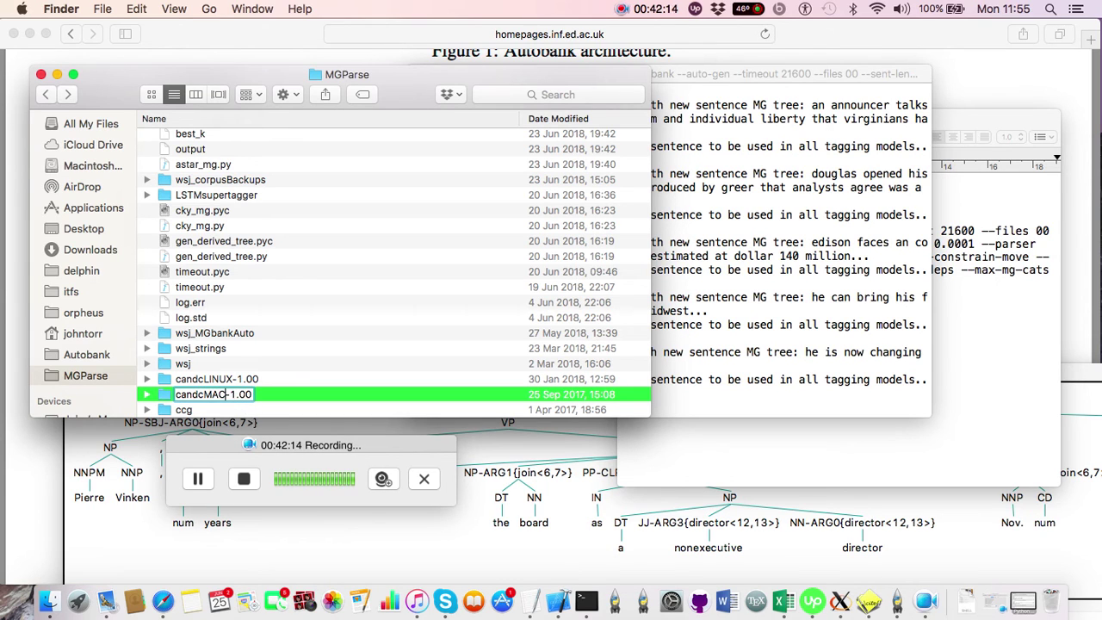
Rename the candcLINUX-1.00 folder as candc-1.00.
click(231, 378)
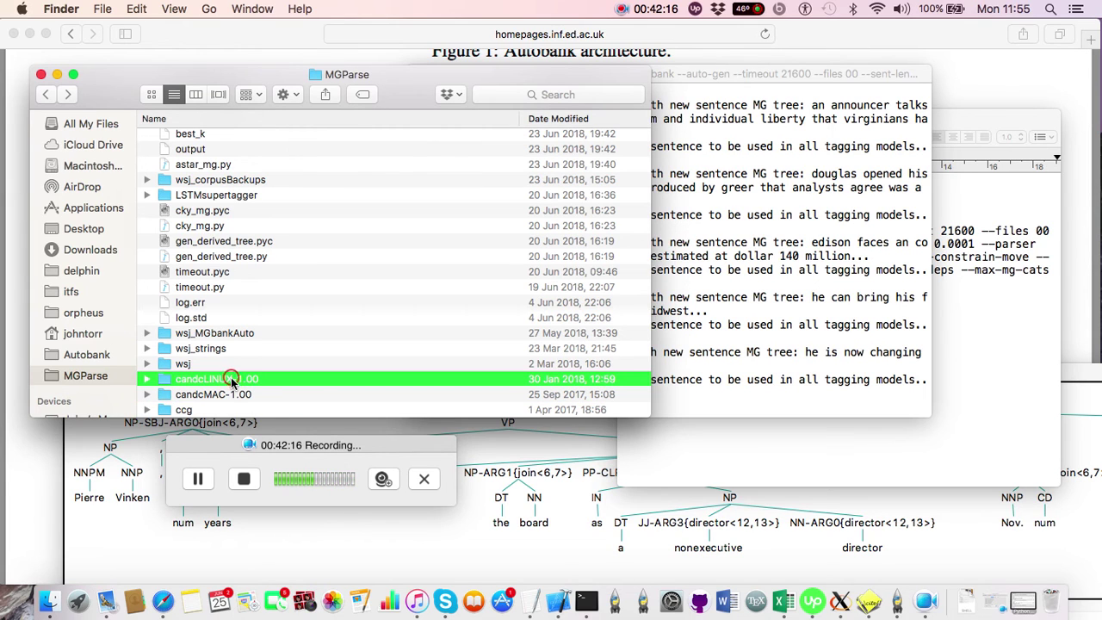
click(231, 379)
click(231, 379)
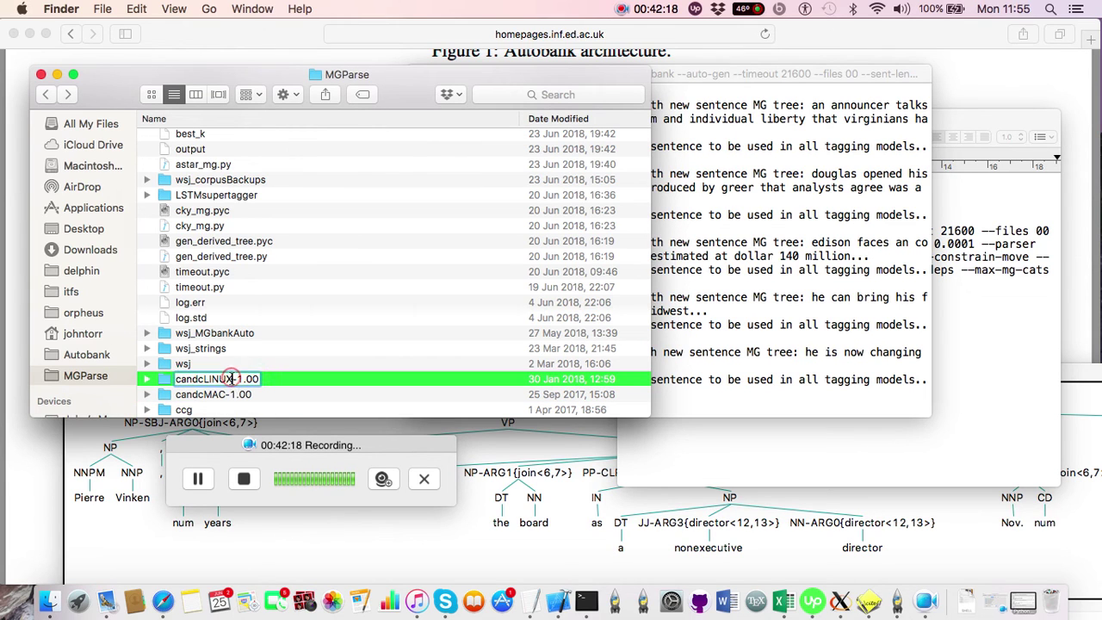
key(BackSpace)
key(BackSpace)
key(BackSpace)
key(BackSpace)
key(BackSpace)
click(245, 336)
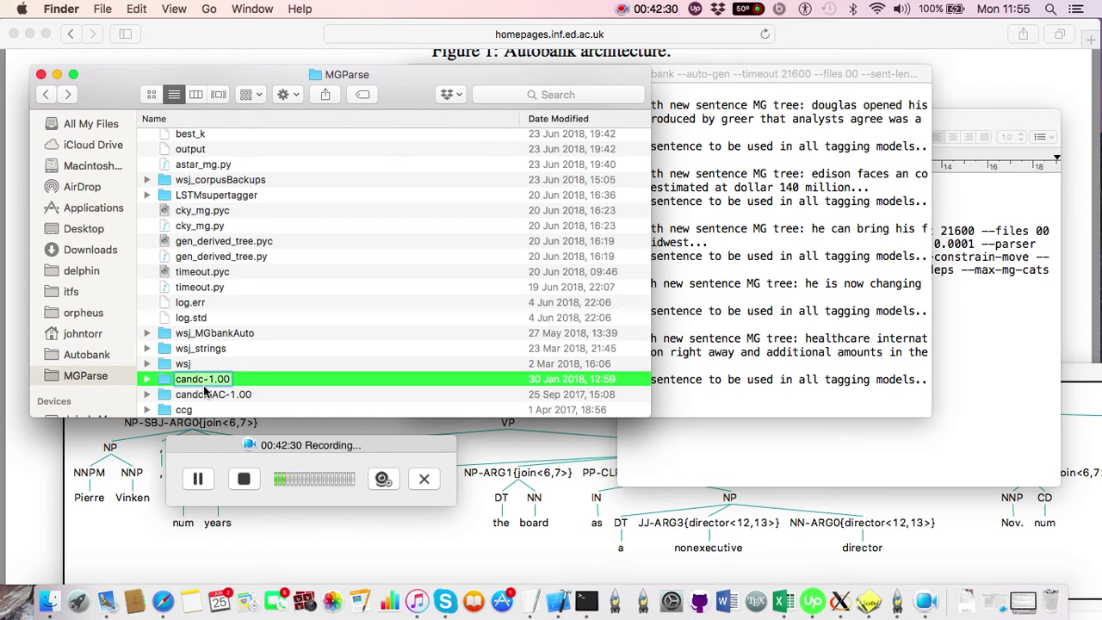
Try to rename the candcMAC-1.00 folder back to candc-1.00 and dismiss the alert.
click(204, 396)
click(219, 394)
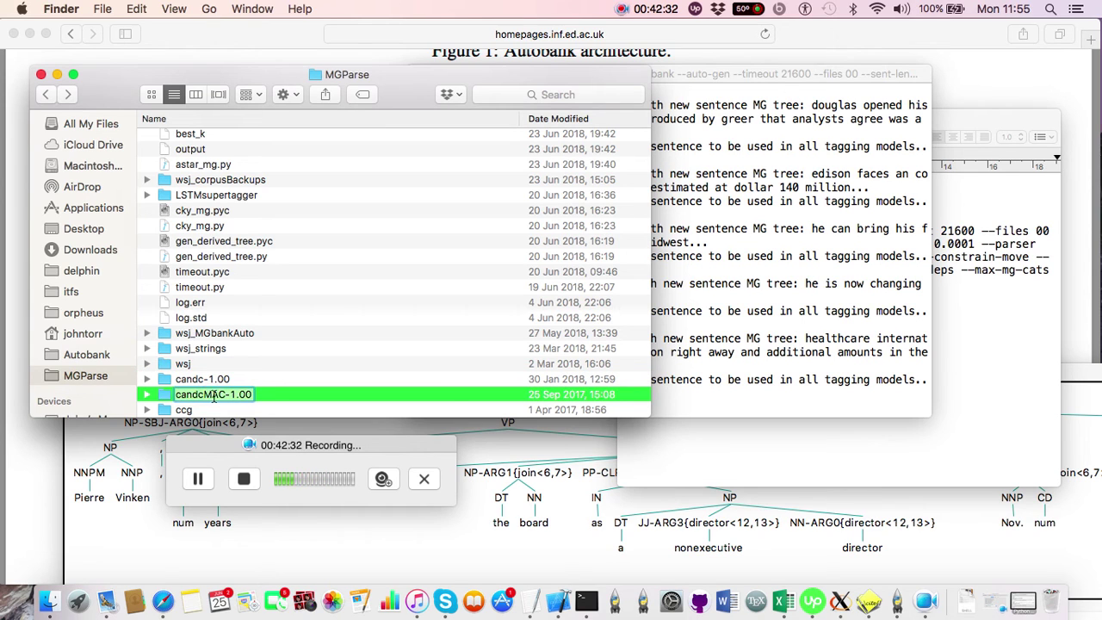
click(223, 394)
key(BackSpace)
key(BackSpace)
key(BackSpace)
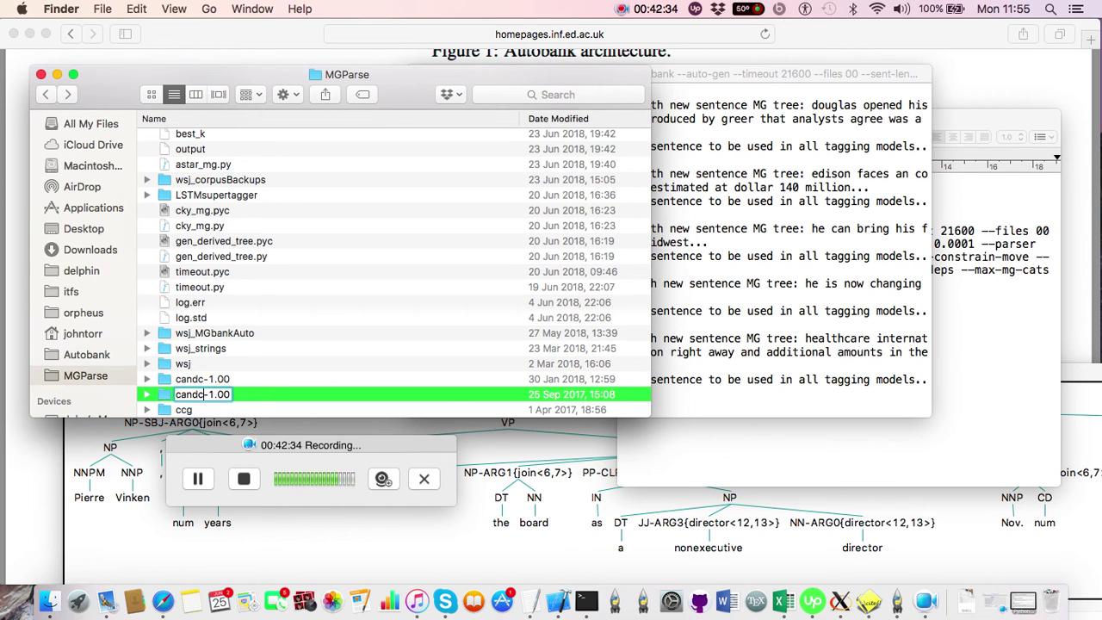
click(205, 382)
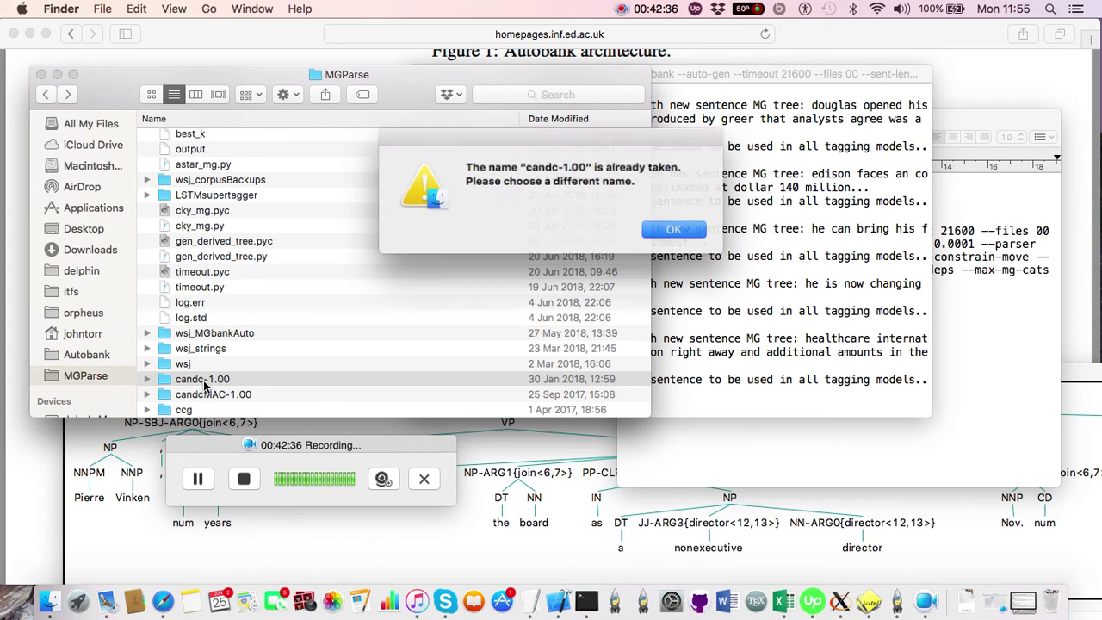
click(667, 229)
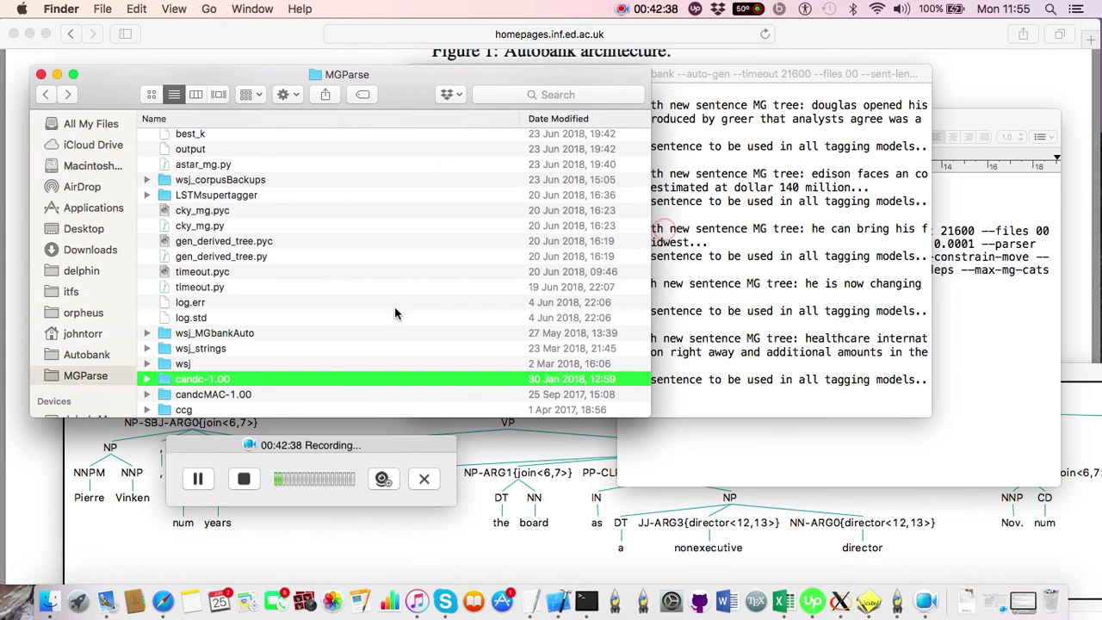
Restore the original folder names: candcLINUX-1.00 for the current candc-1.00 folder, and candc-1.00 for the candcMAC-1.00 folder.
click(204, 383)
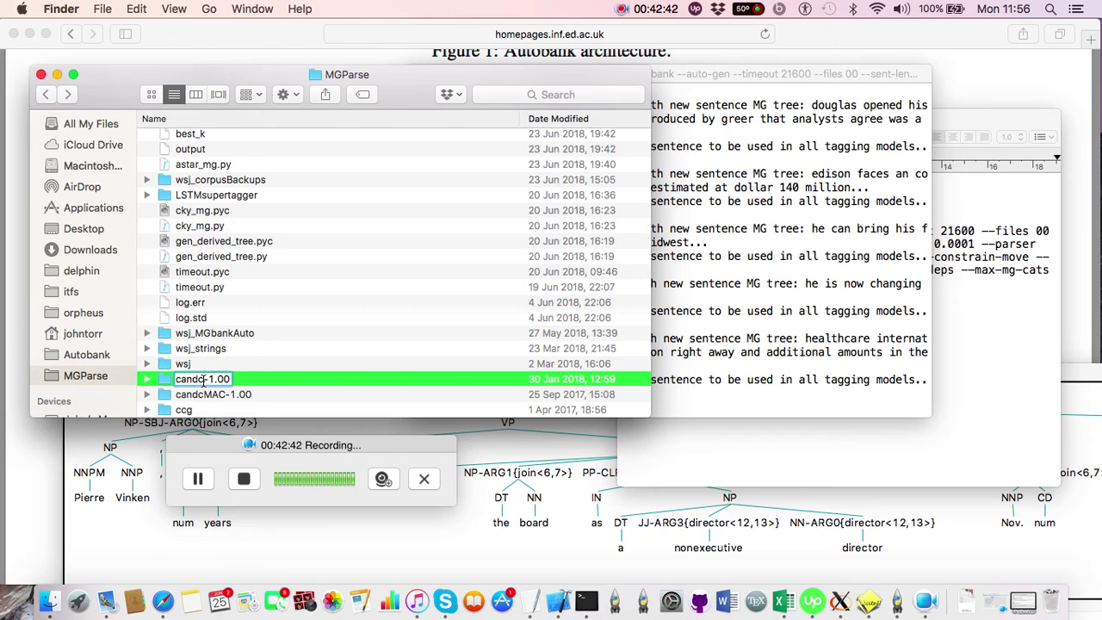
text(LINUX)
click(226, 396)
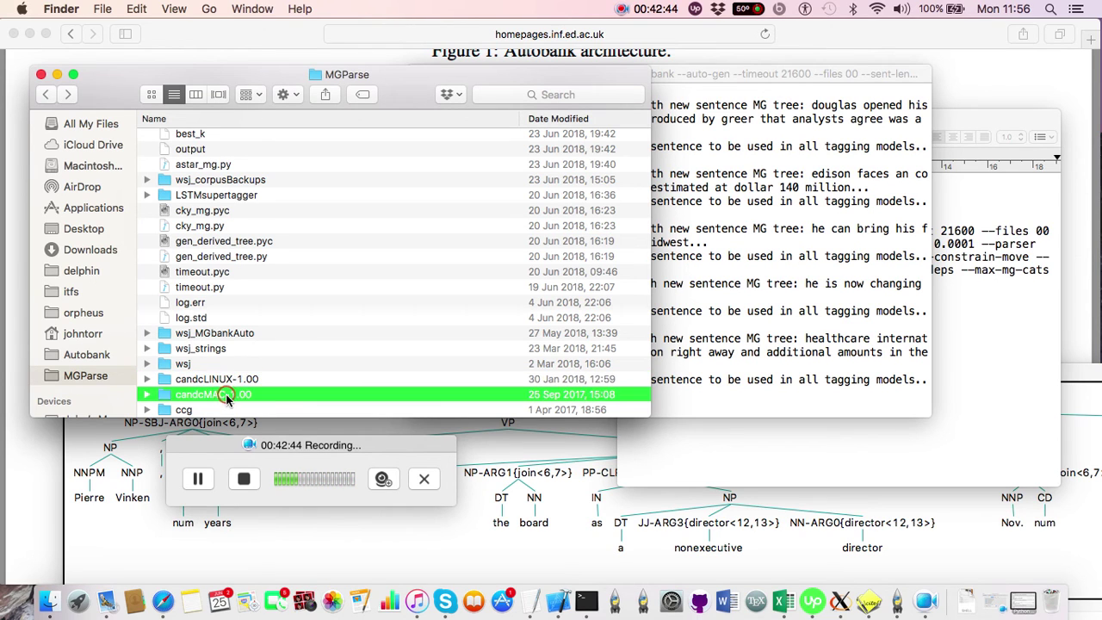
click(224, 396)
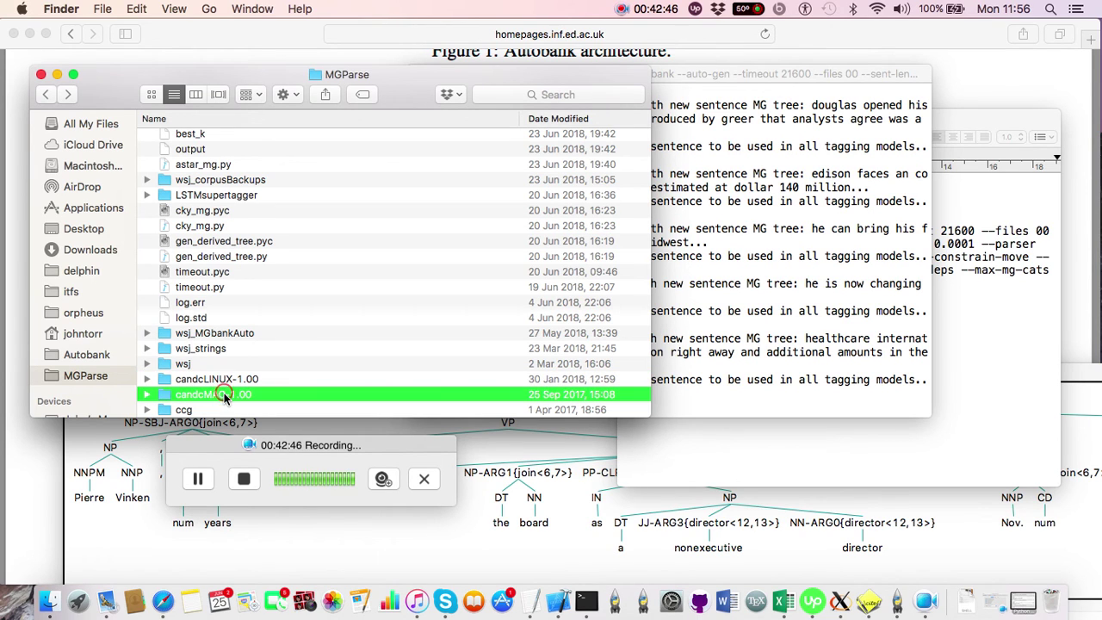
click(224, 396)
key(BackSpace)
key(BackSpace)
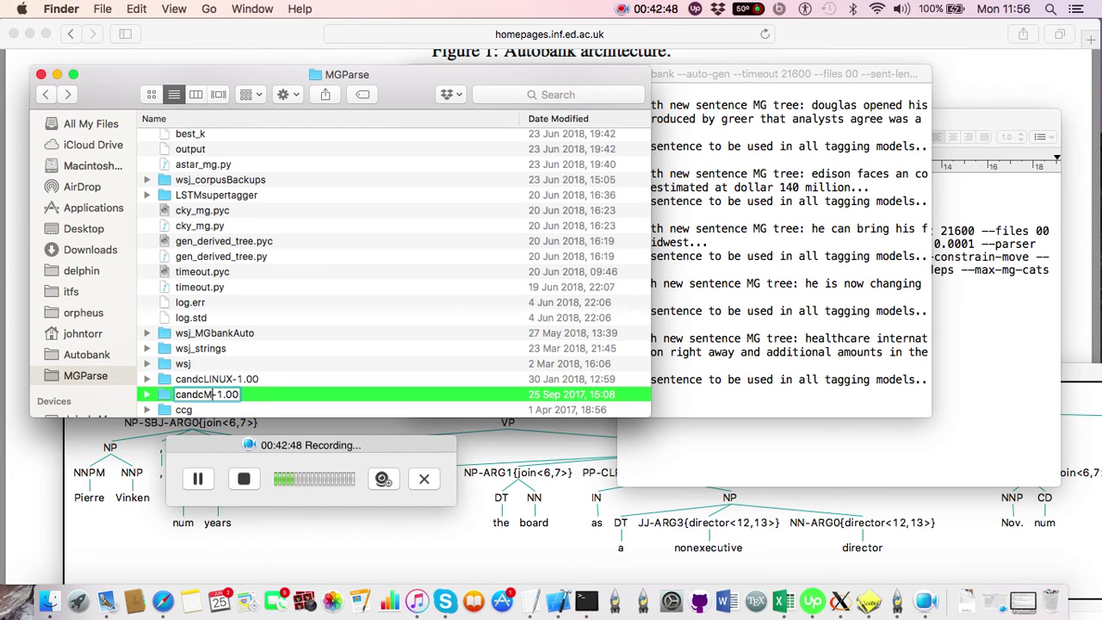
key(BackSpace)
click(277, 334)
Switch to Terminal and review the auto-generation output, including the MaxEnt supertagger parameters and the matched PTB trees.
click(846, 306)
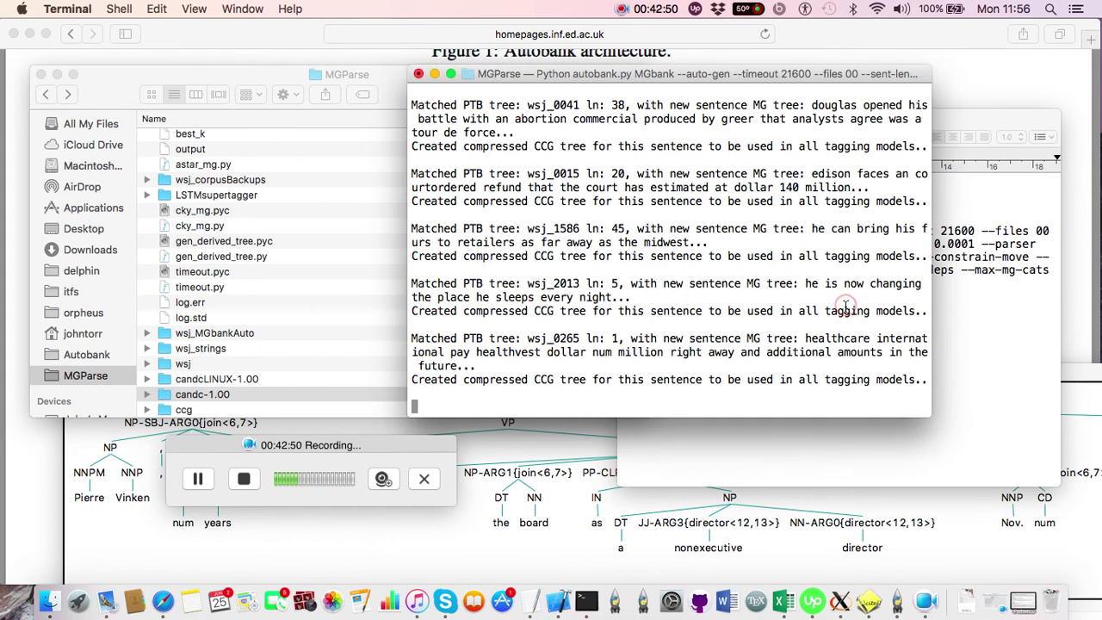
click(269, 302)
click(746, 274)
scroll(616, 248, up, 10)
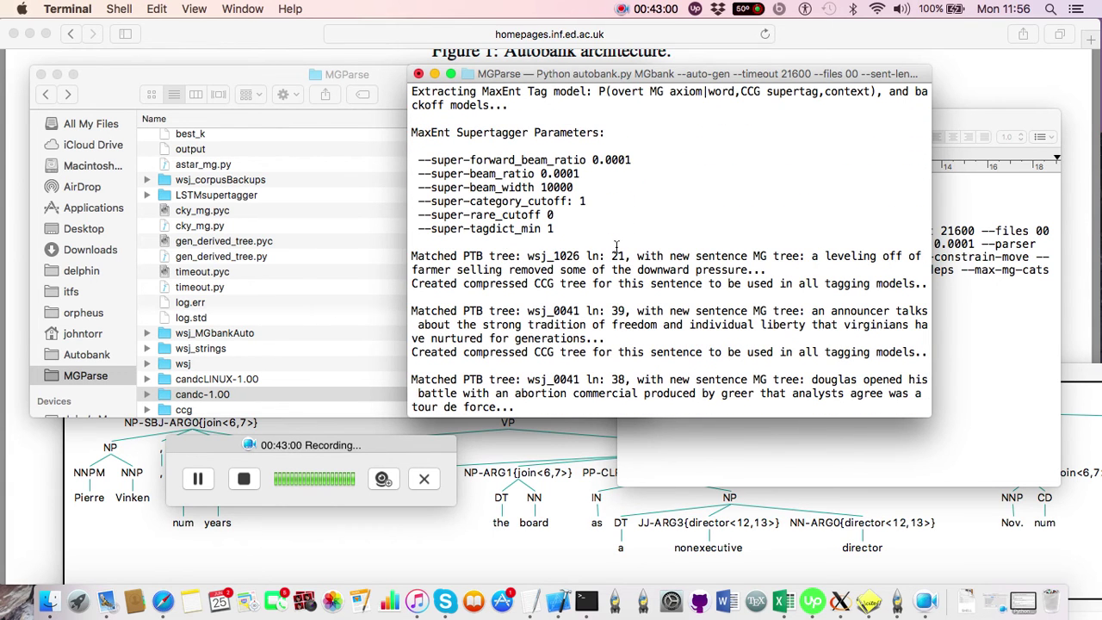
scroll(616, 248, up, 8)
scroll(616, 248, up, 6)
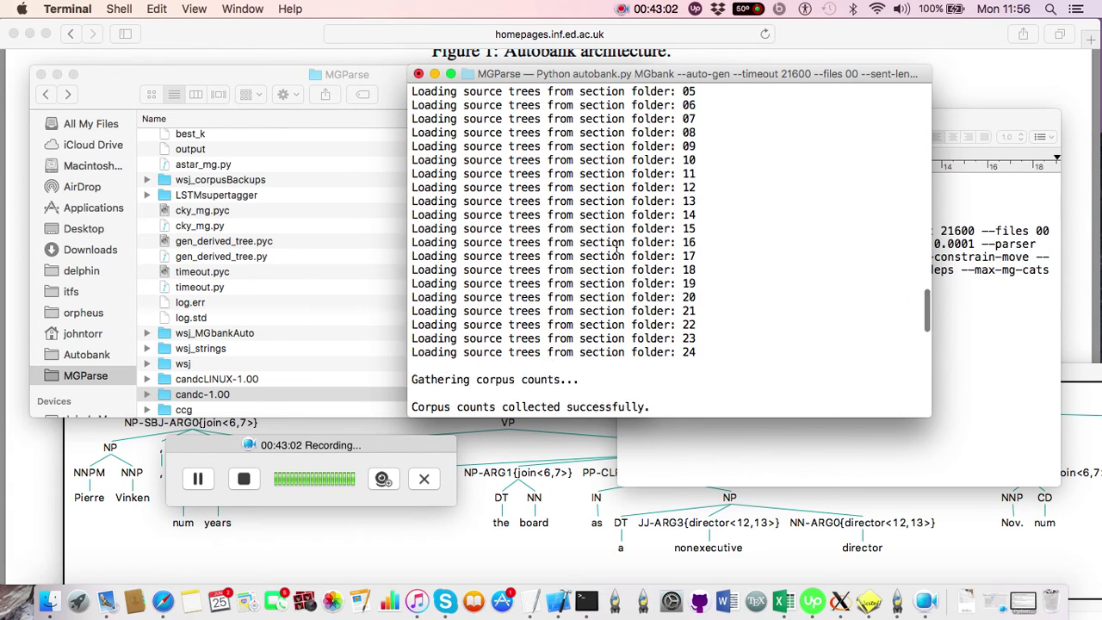
scroll(626, 348, down, 6)
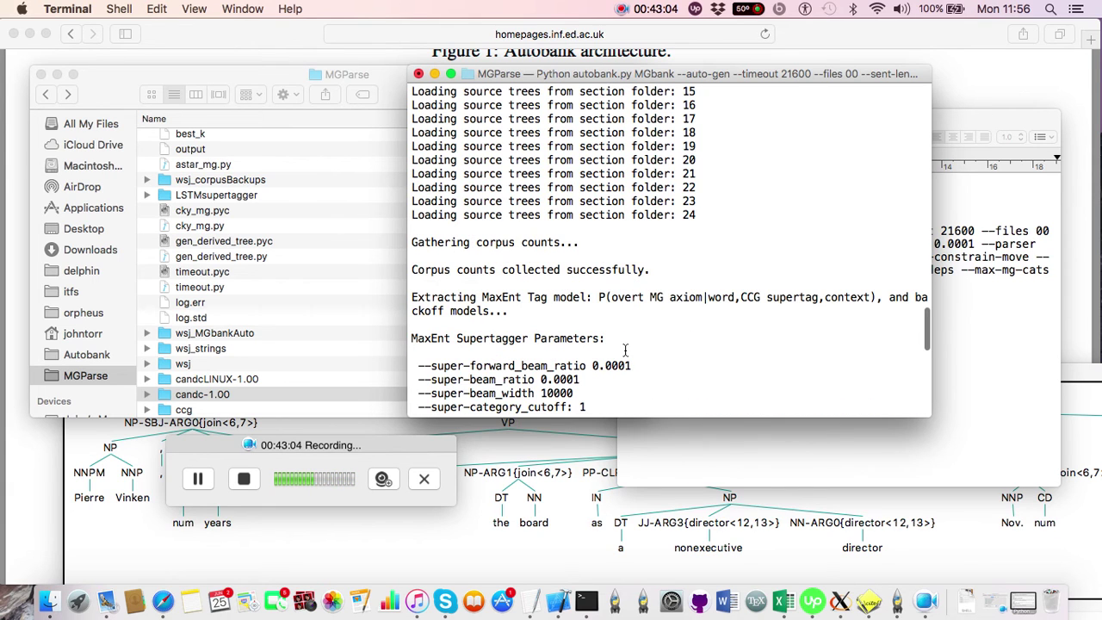
scroll(580, 292, down, 5)
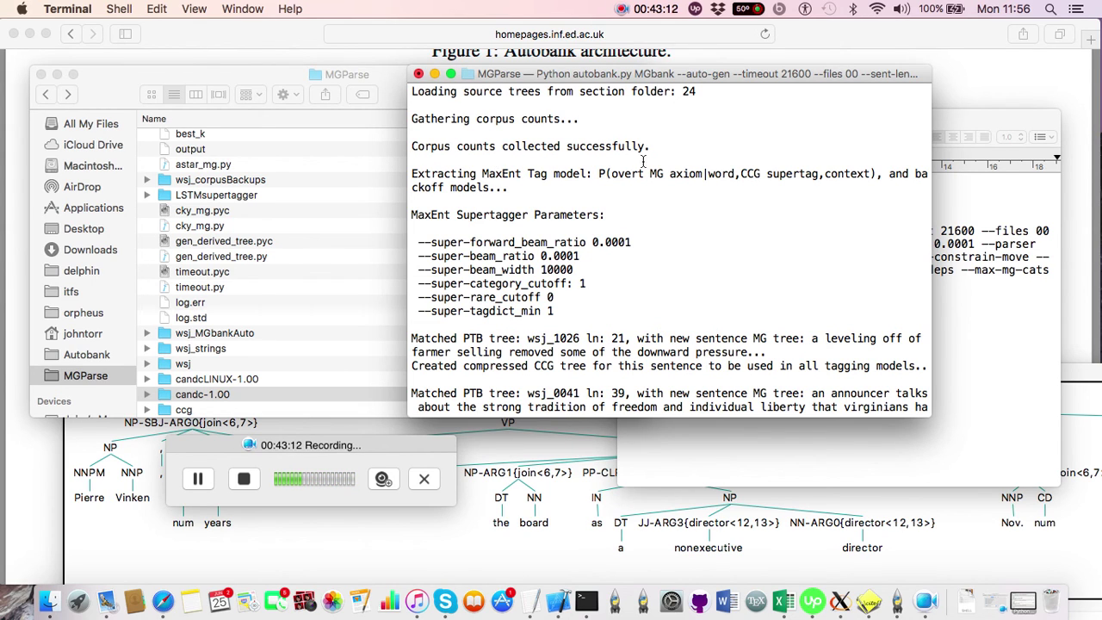
scroll(538, 241, down, 5)
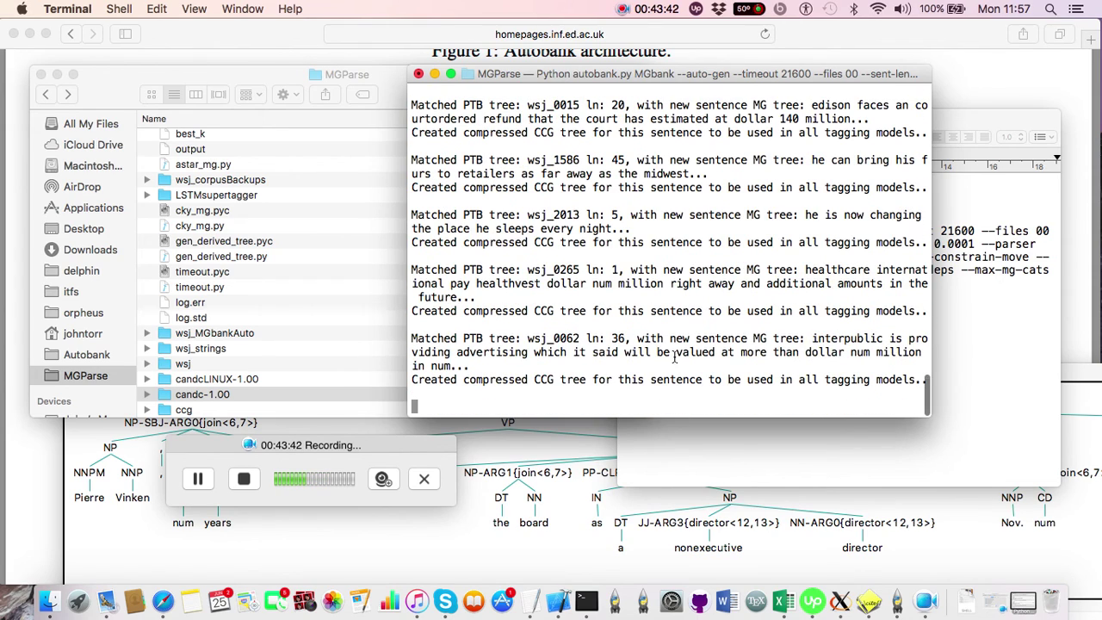
Switch to Finder and sort the MGParse folder's contents by name.
click(194, 487)
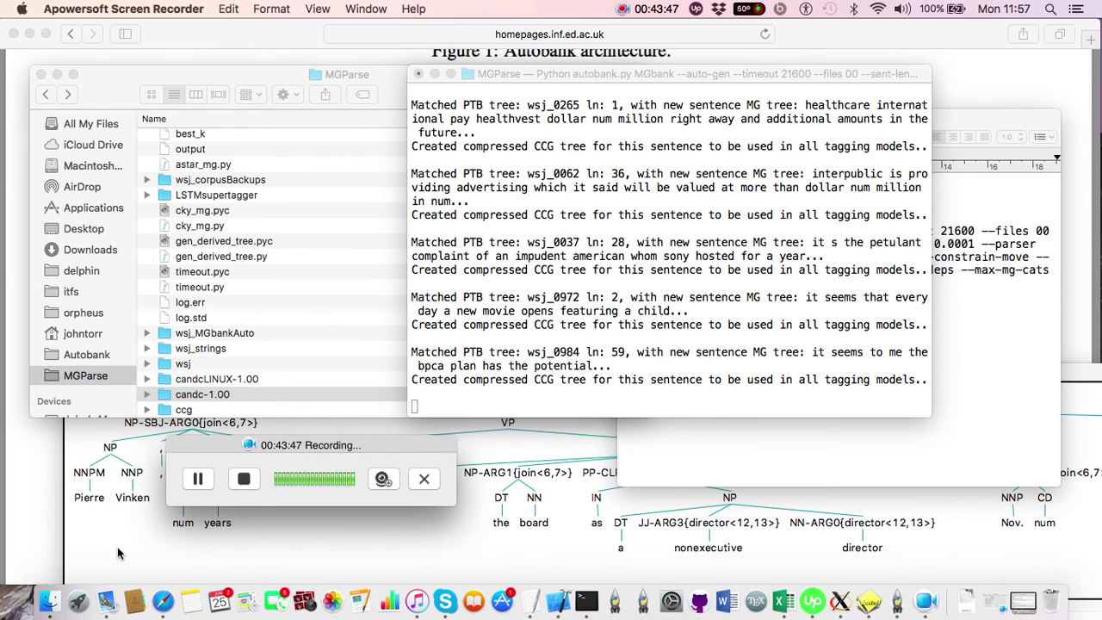
click(52, 607)
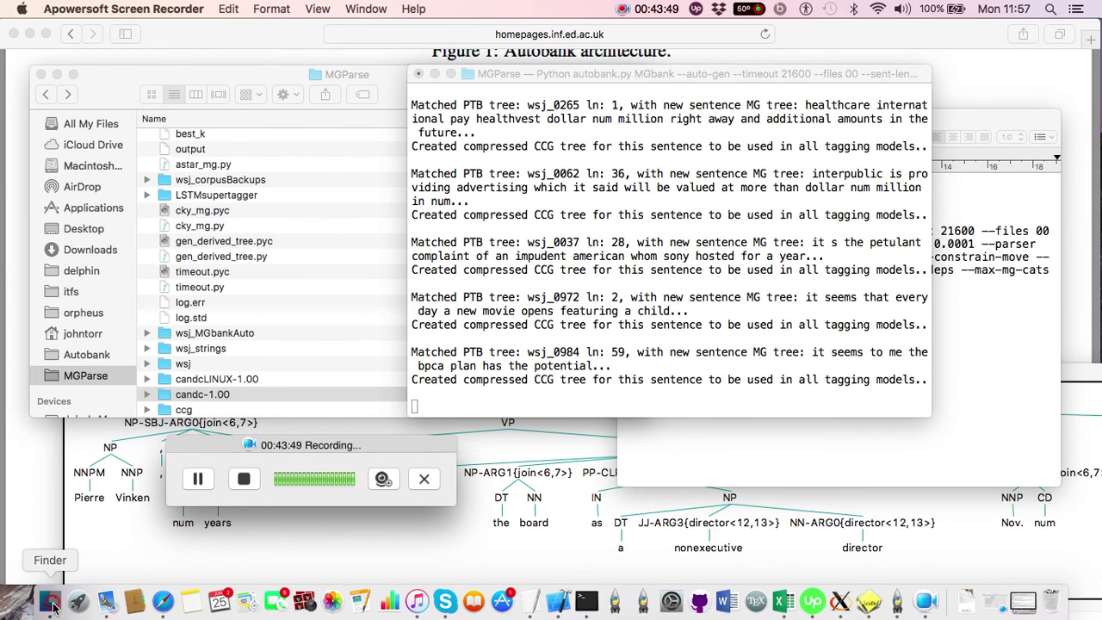
scroll(351, 212, up, 4)
scroll(351, 212, up, 1)
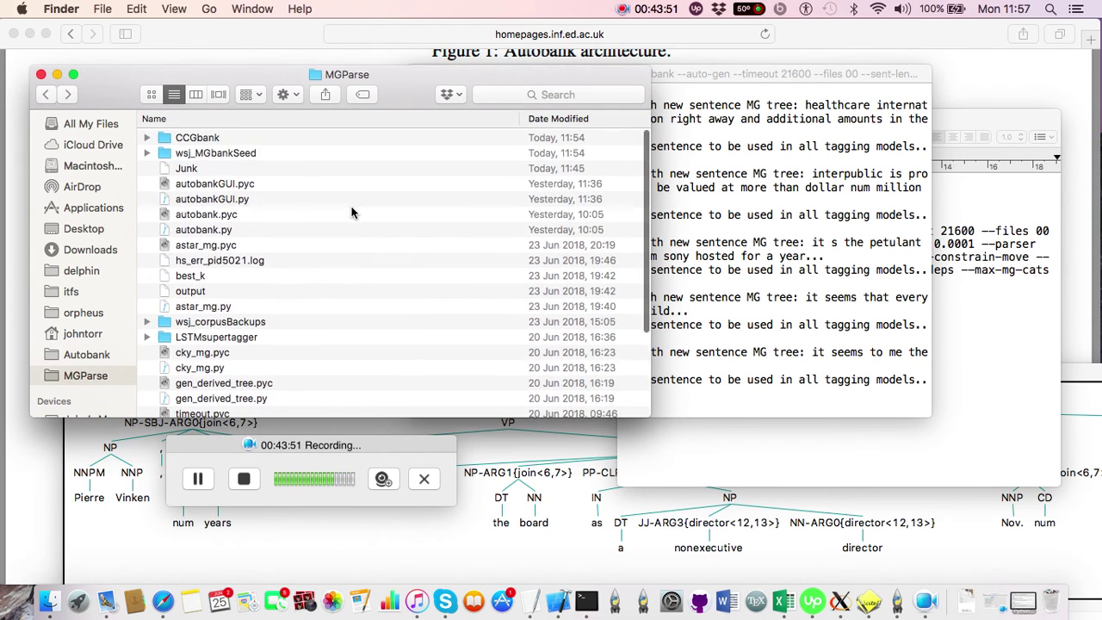
scroll(351, 213, down, 5)
scroll(351, 213, up, 5)
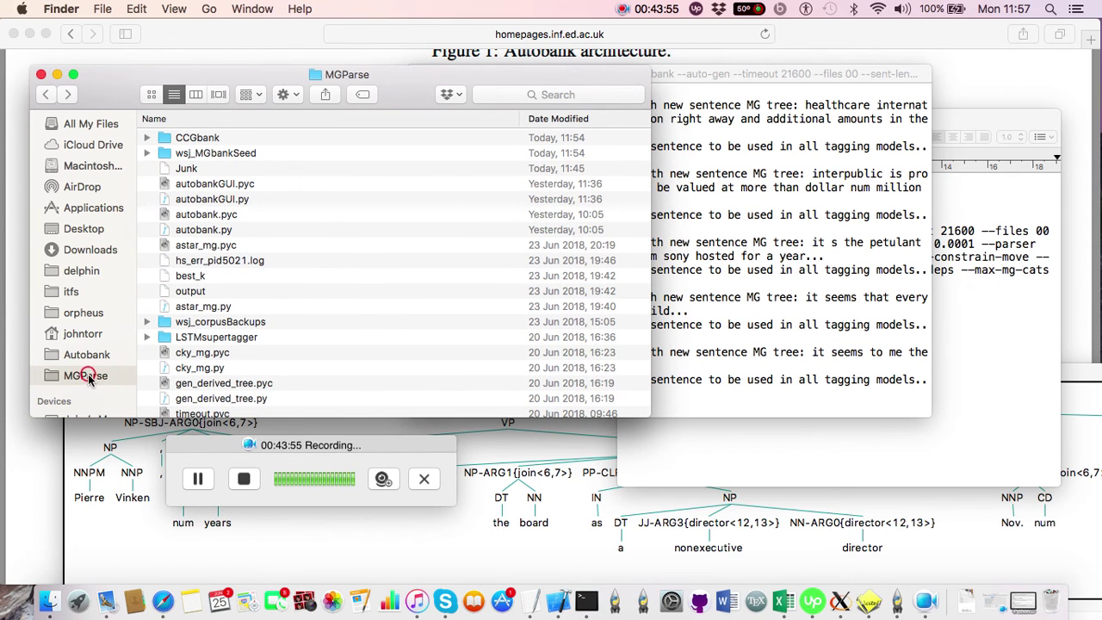
click(337, 123)
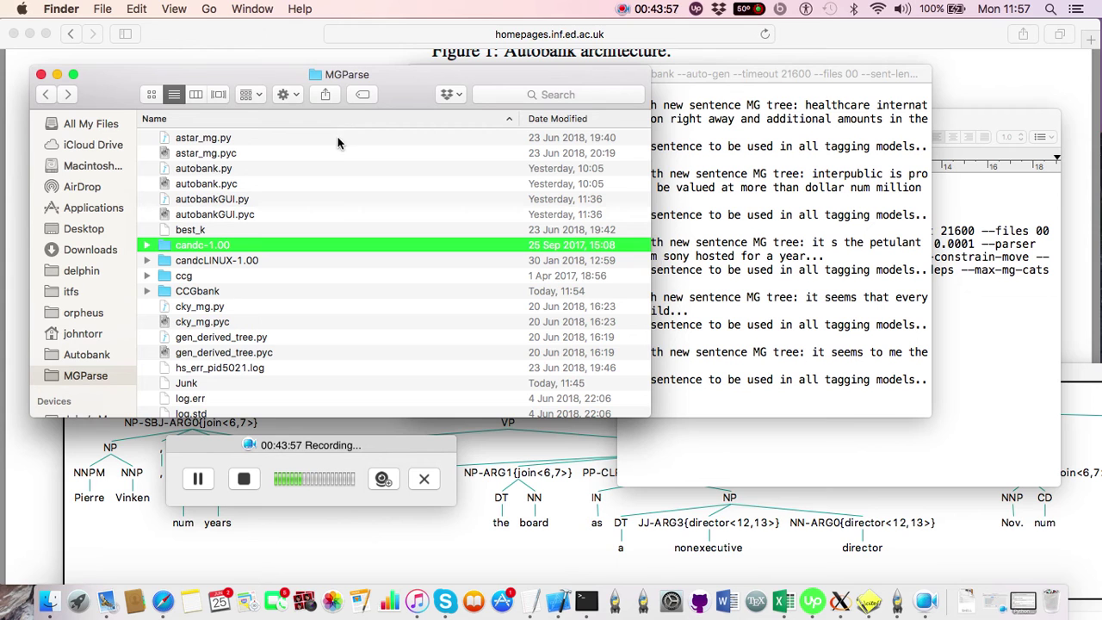
scroll(337, 202, down, 5)
scroll(327, 220, up, 5)
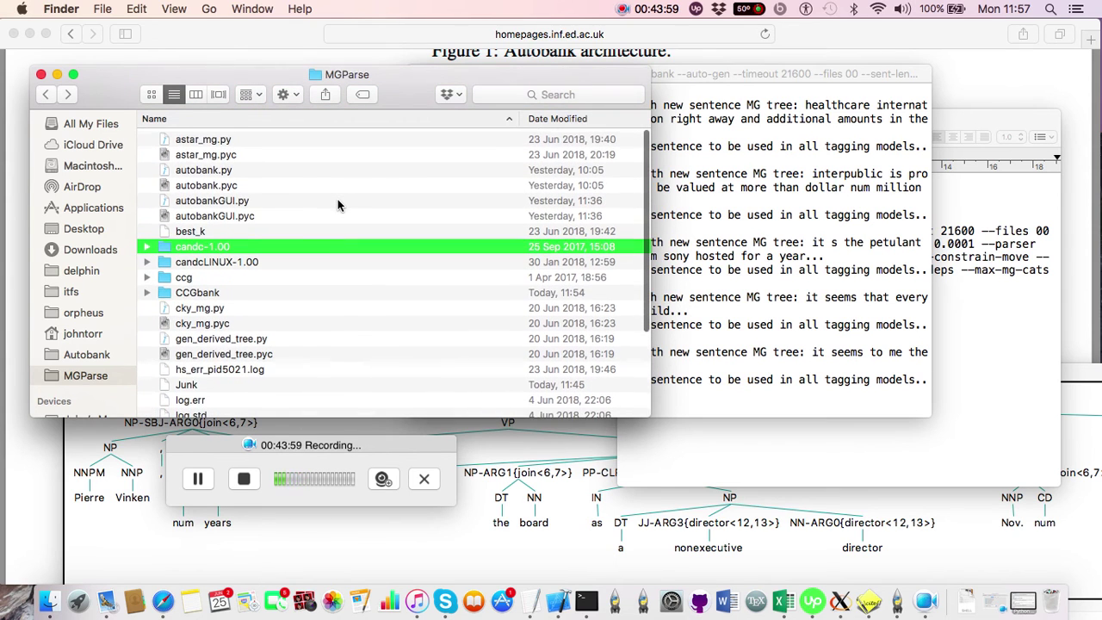
Open section folder 11 inside wsj_MGbankSeed and examine the MG trees in wsj_1125.mrg in TextEdit.
scroll(300, 248, down, 5)
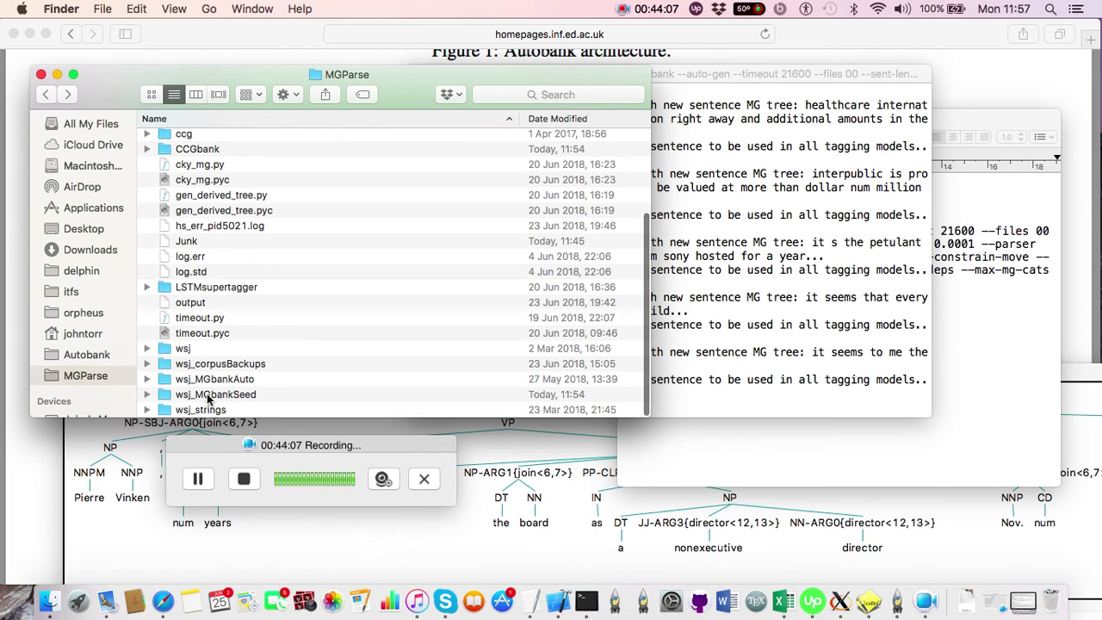
double_click(219, 395)
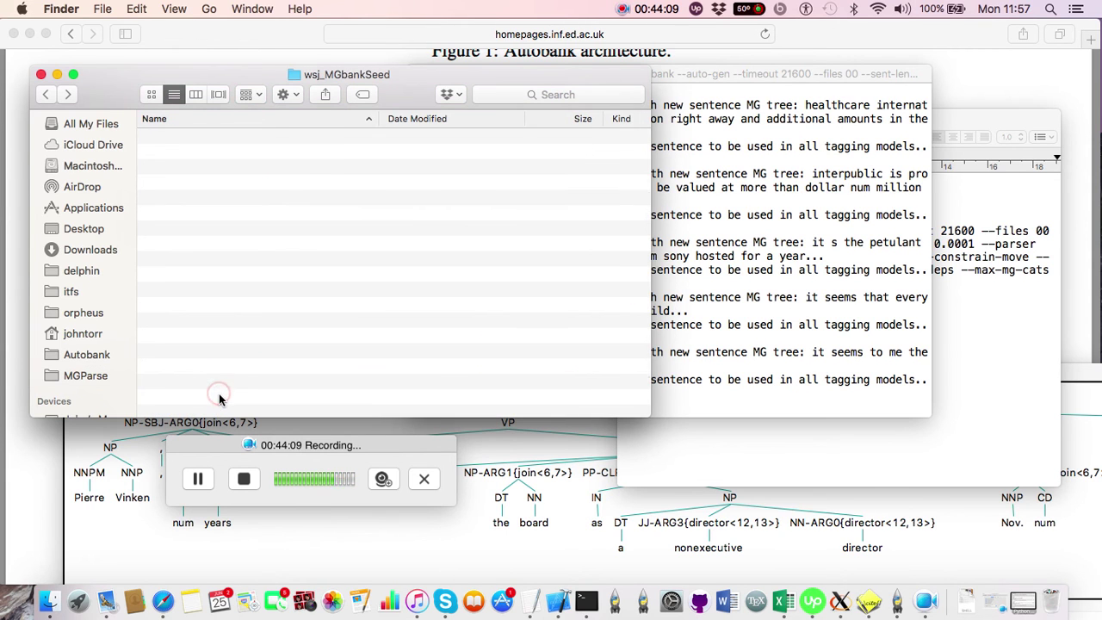
scroll(258, 242, down, 3)
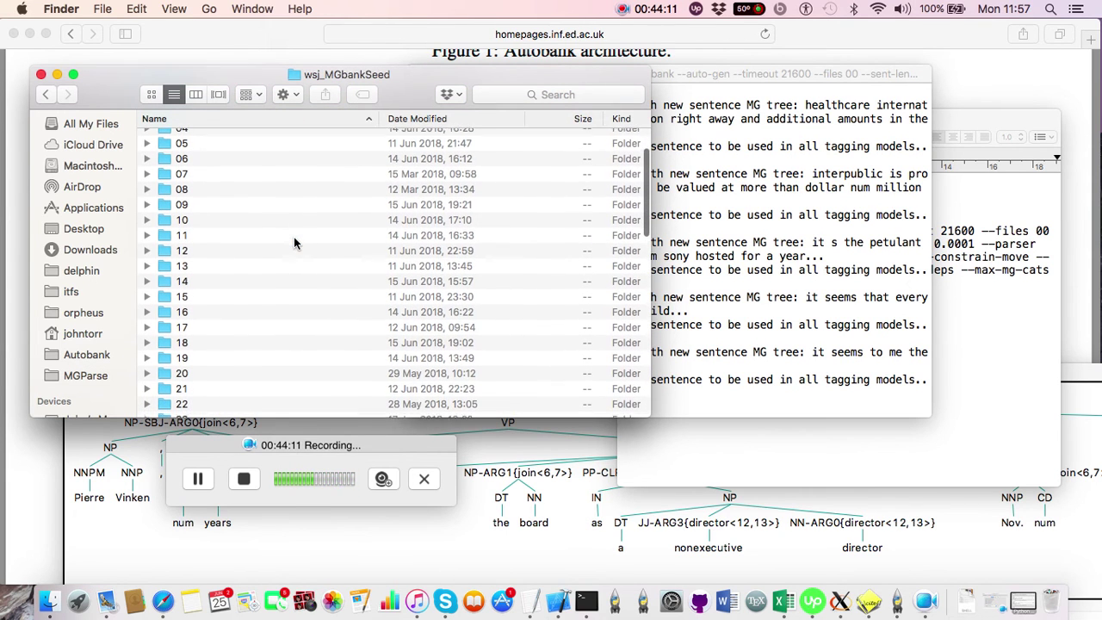
double_click(197, 231)
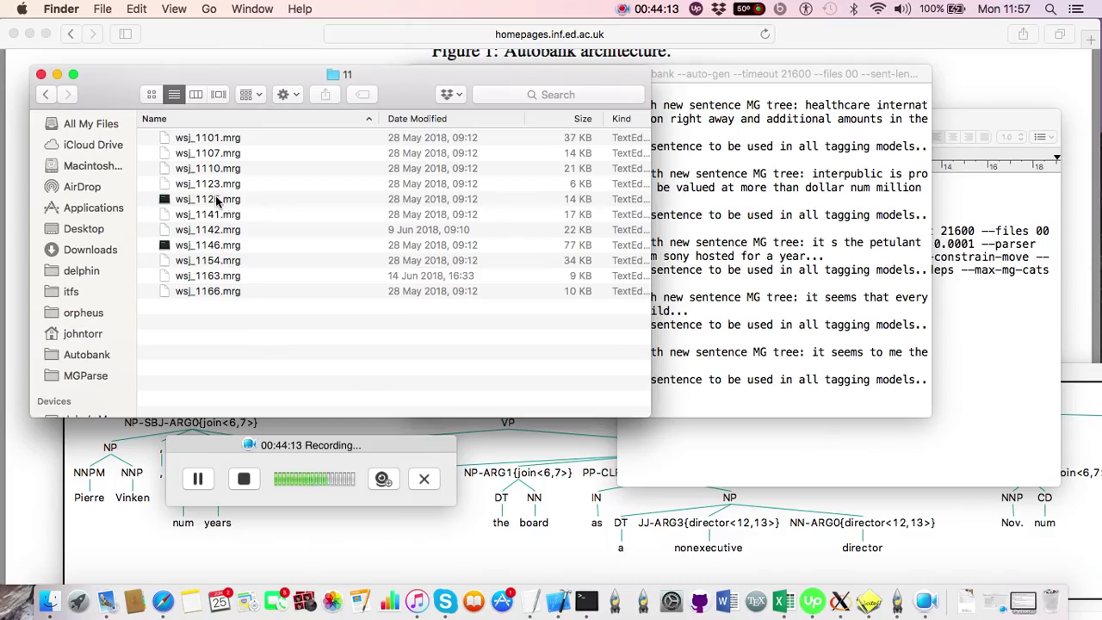
double_click(216, 198)
scroll(386, 278, down, 10)
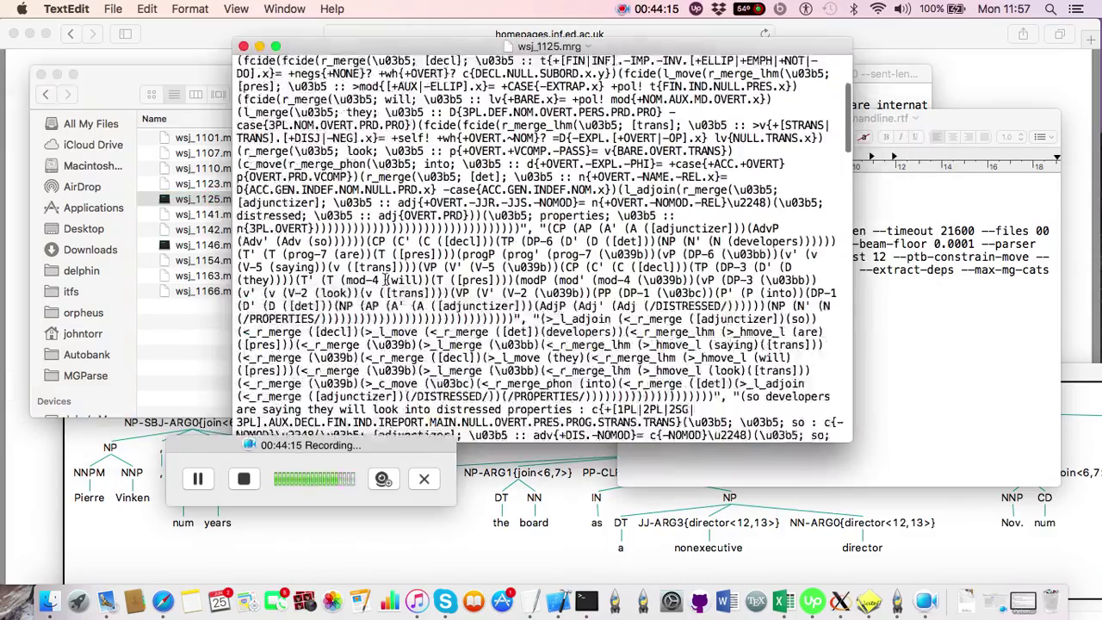
scroll(387, 278, down, 10)
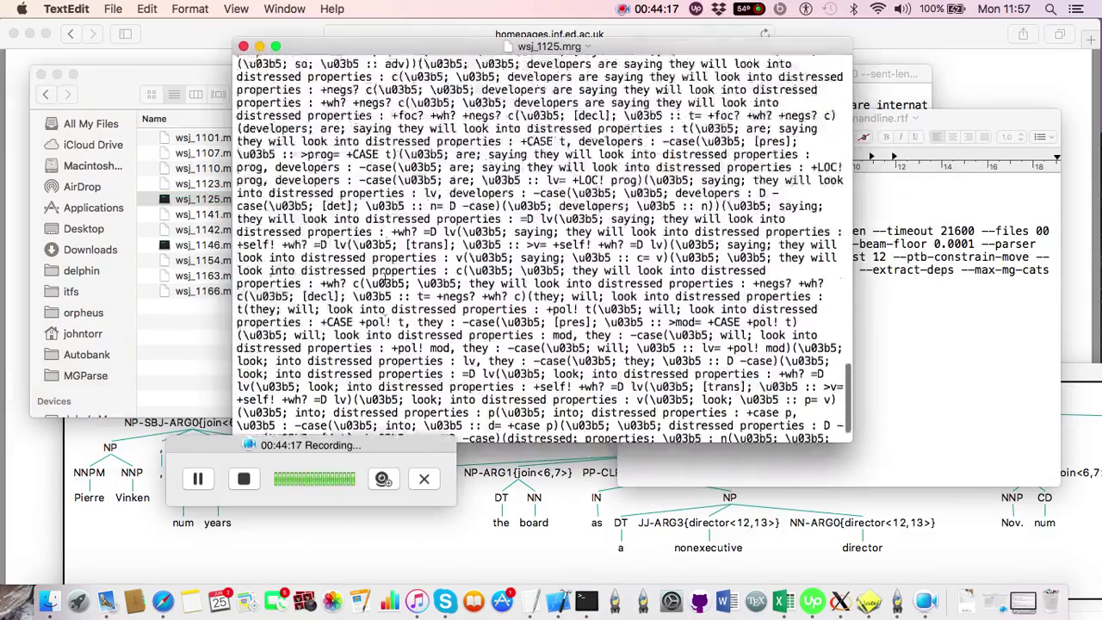
scroll(387, 278, up, 5)
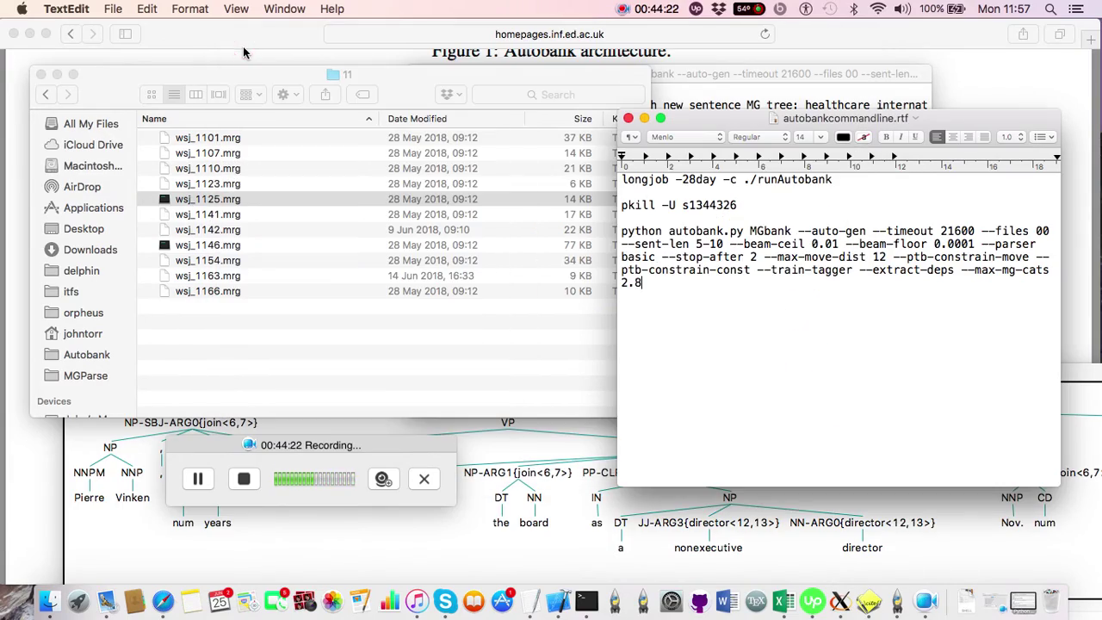
Close wsj_1125.mrg, then switch to the Seed Tree Viewer and display the target tree as MG Derivation Cats+Subcat.
click(243, 47)
click(542, 465)
drag(514, 399, 468, 7)
click(877, 316)
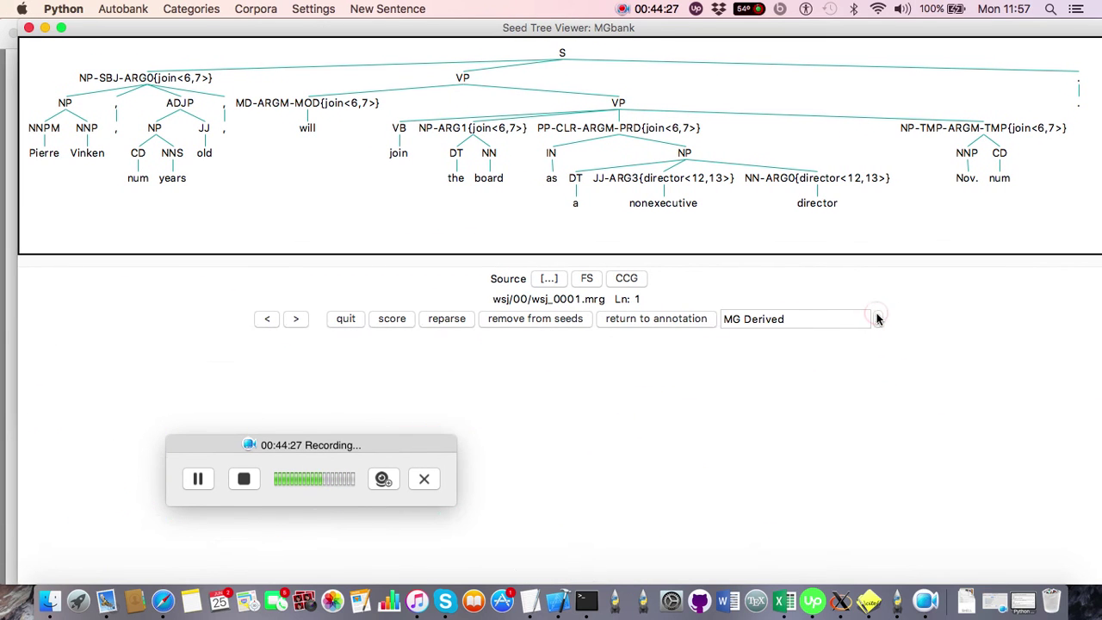
click(878, 316)
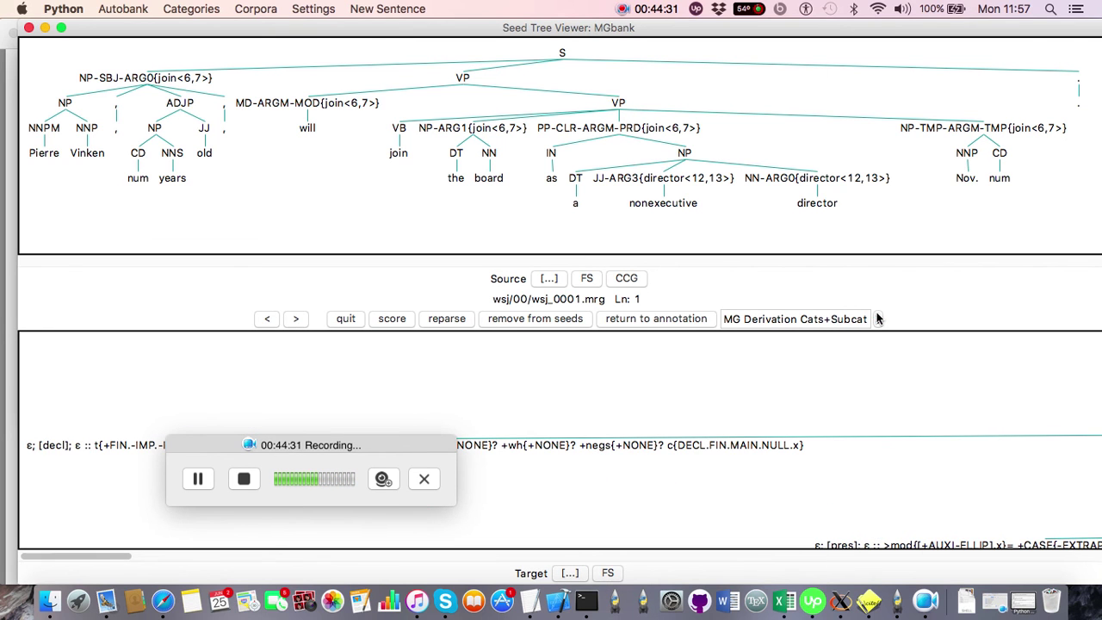
Move the Seed Tree Viewer aside, switch to Finder and browse the section folders of wsj_MGbankSeed.
drag(334, 26, 332, 406)
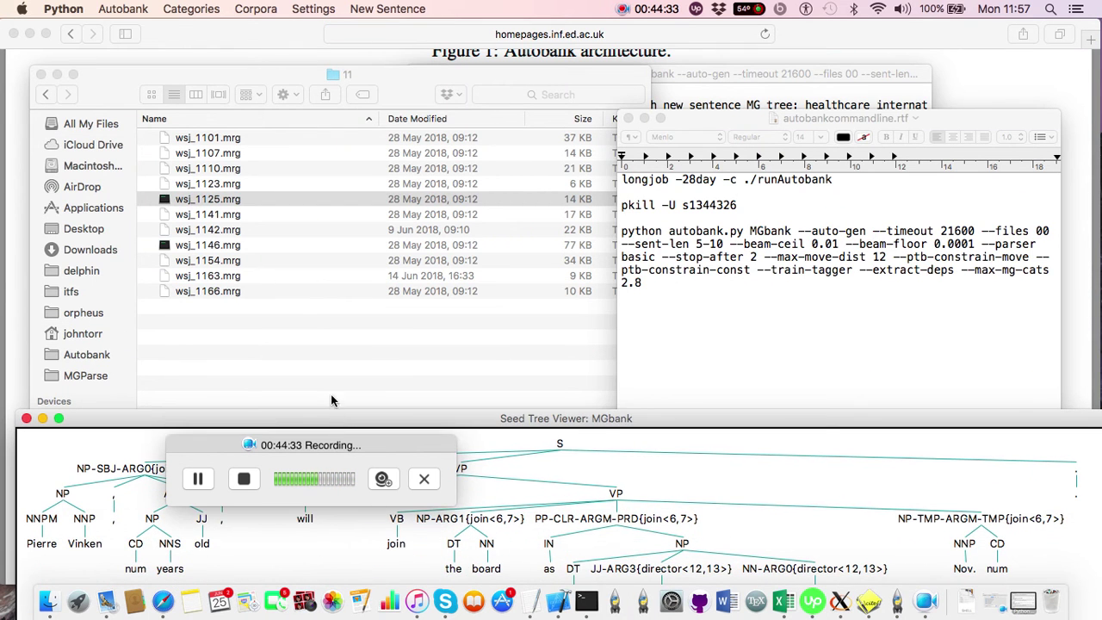
click(301, 317)
click(47, 96)
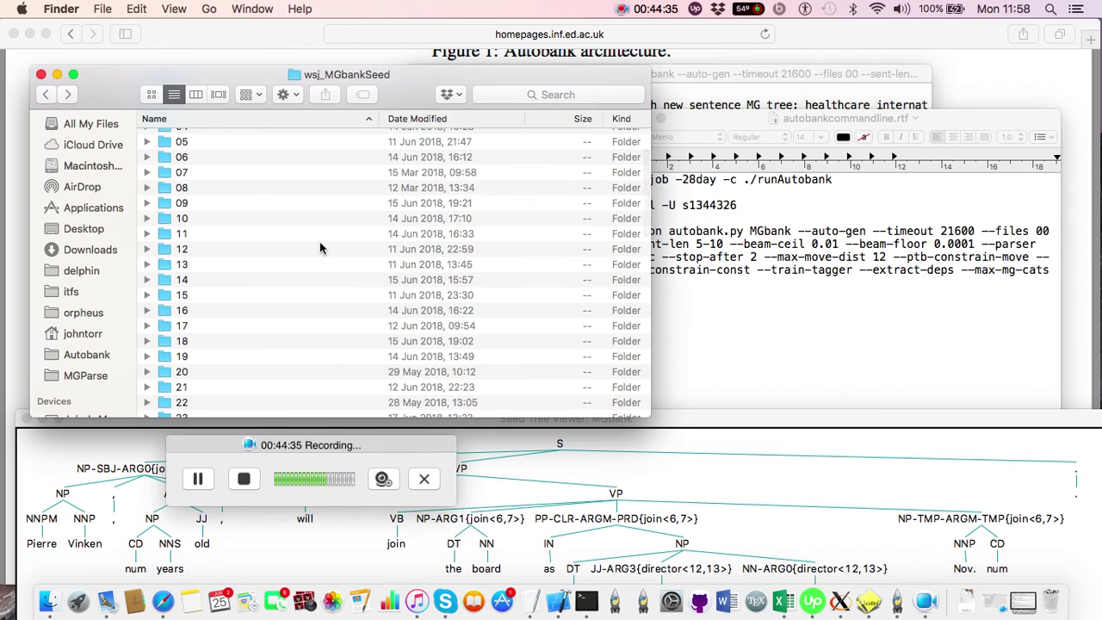
scroll(319, 241, down, 15)
scroll(320, 241, up, 15)
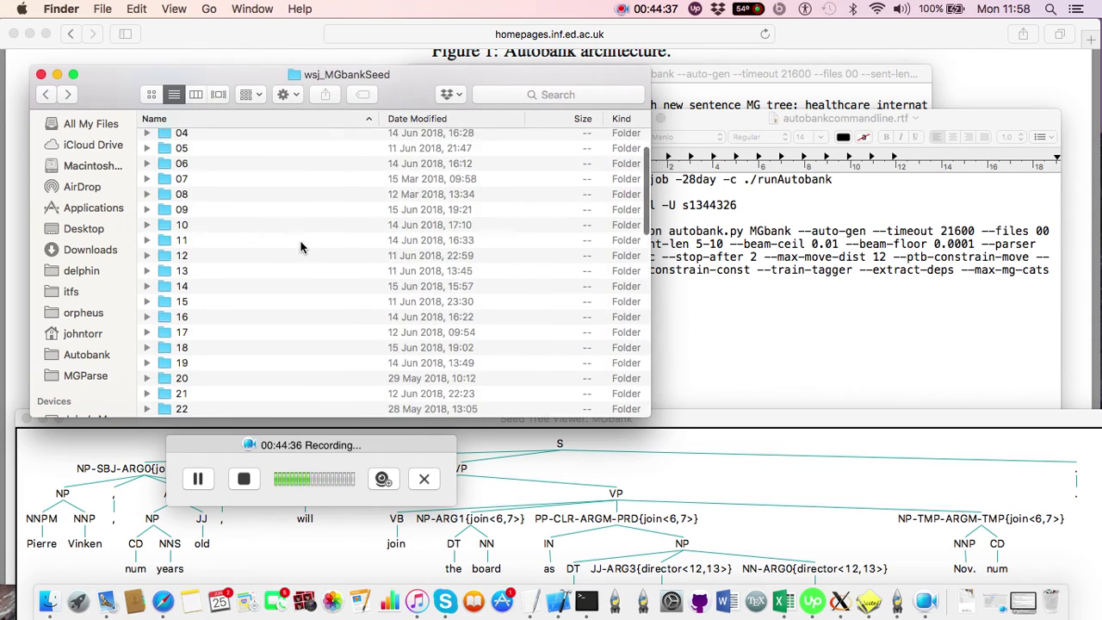
Open section folder 15 of wsj_MGbankAuto in the MGParse folder and view the MG trees in wsj_1523.mrg in TextEdit.
click(79, 377)
scroll(310, 346, down, 1)
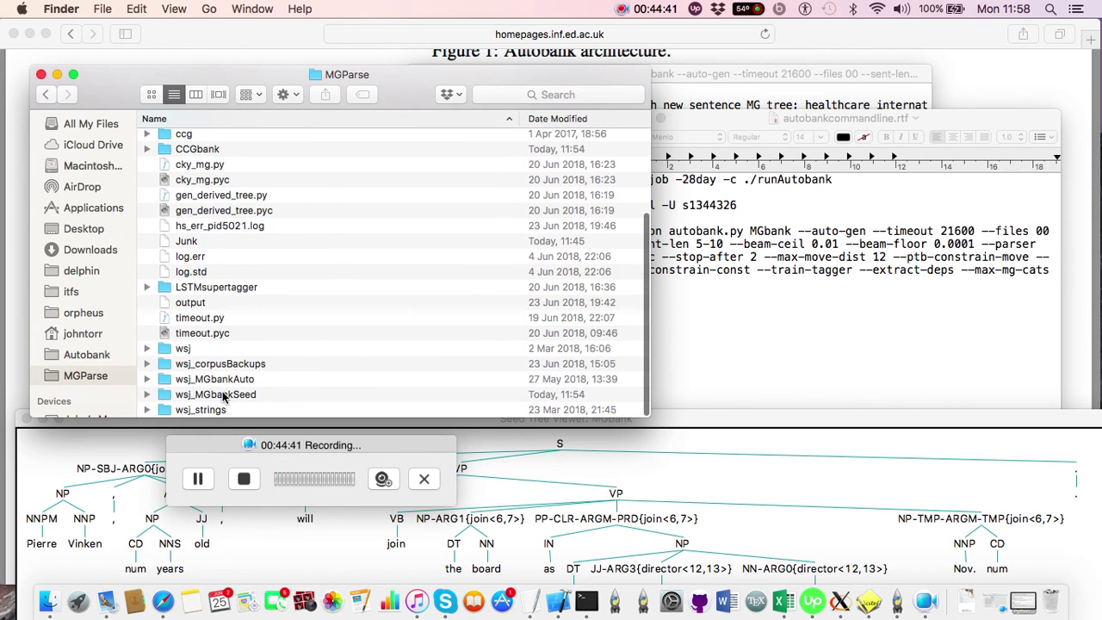
double_click(222, 379)
double_click(207, 198)
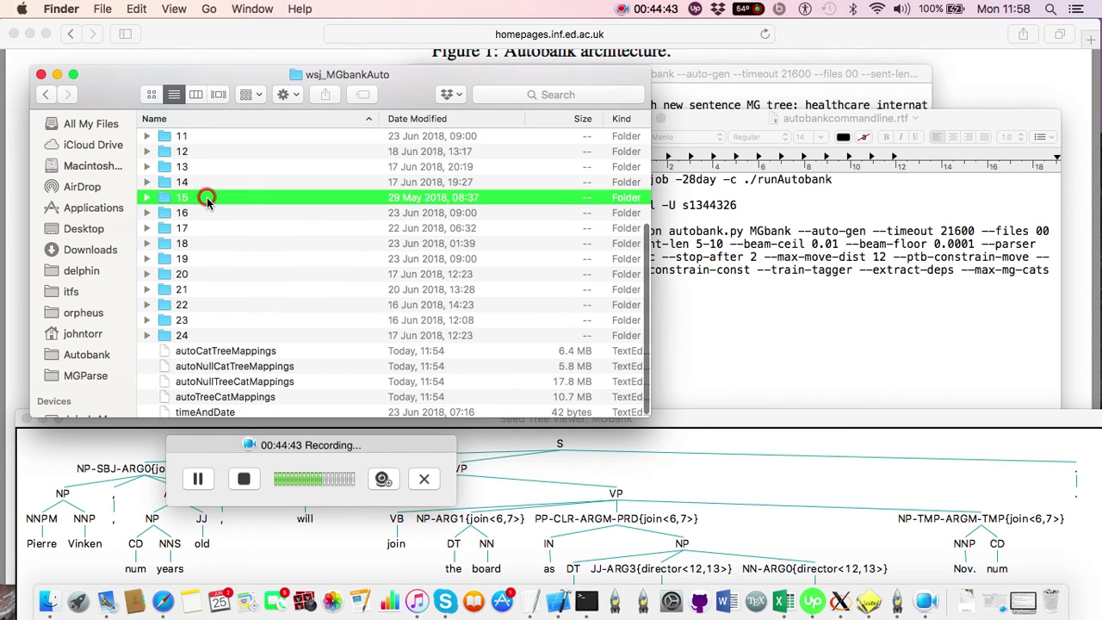
scroll(306, 262, down, 3)
double_click(244, 252)
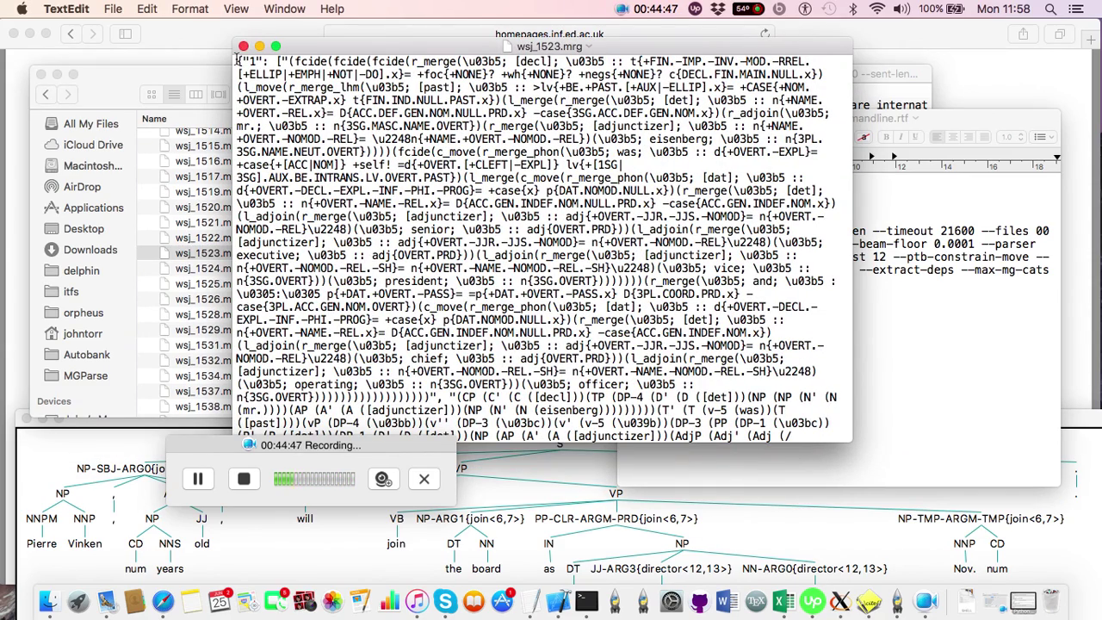
Close the wsj_1523.mrg document and the Finder window.
click(244, 46)
click(41, 74)
click(251, 463)
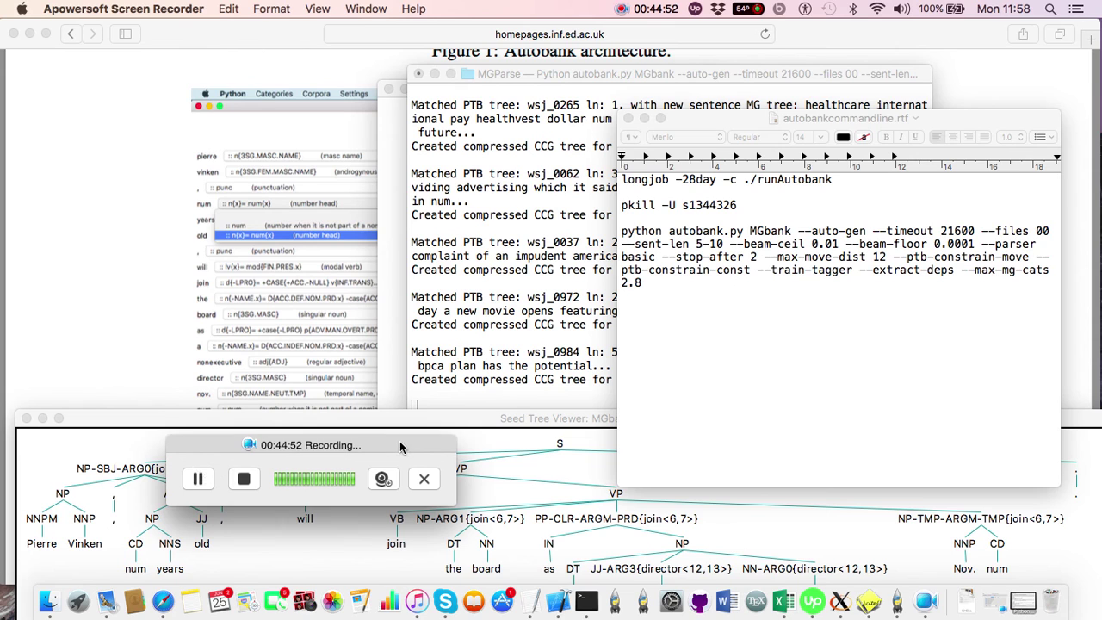
Switch to Terminal and review the auto-generation output, from the supertagger parameters to the latest matched PTB trees.
click(539, 325)
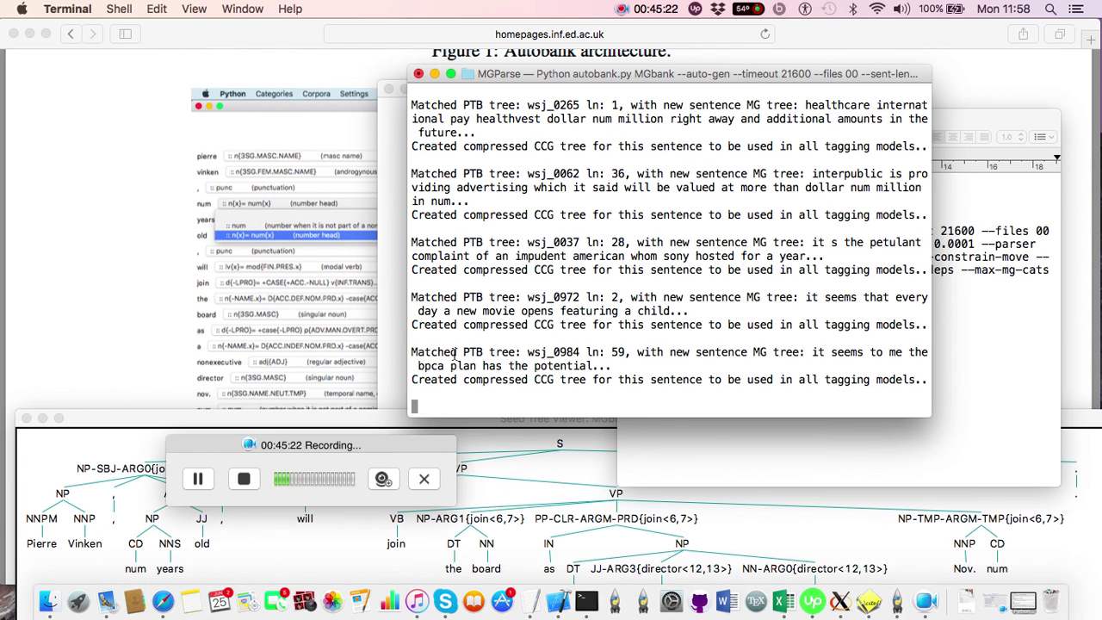
click(198, 479)
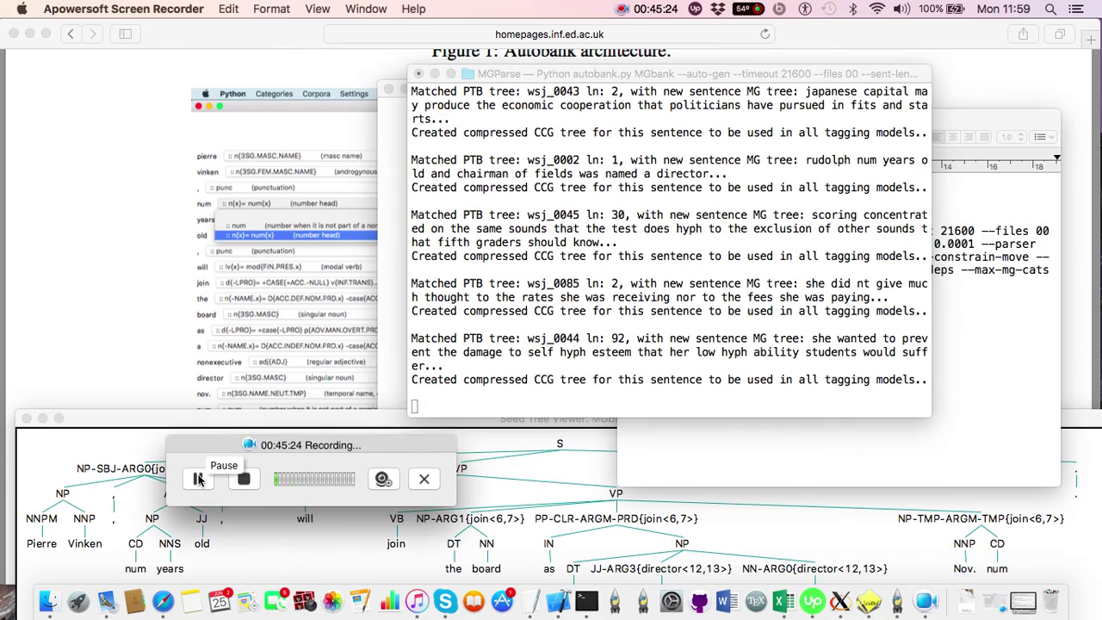
scroll(663, 209, up, 10)
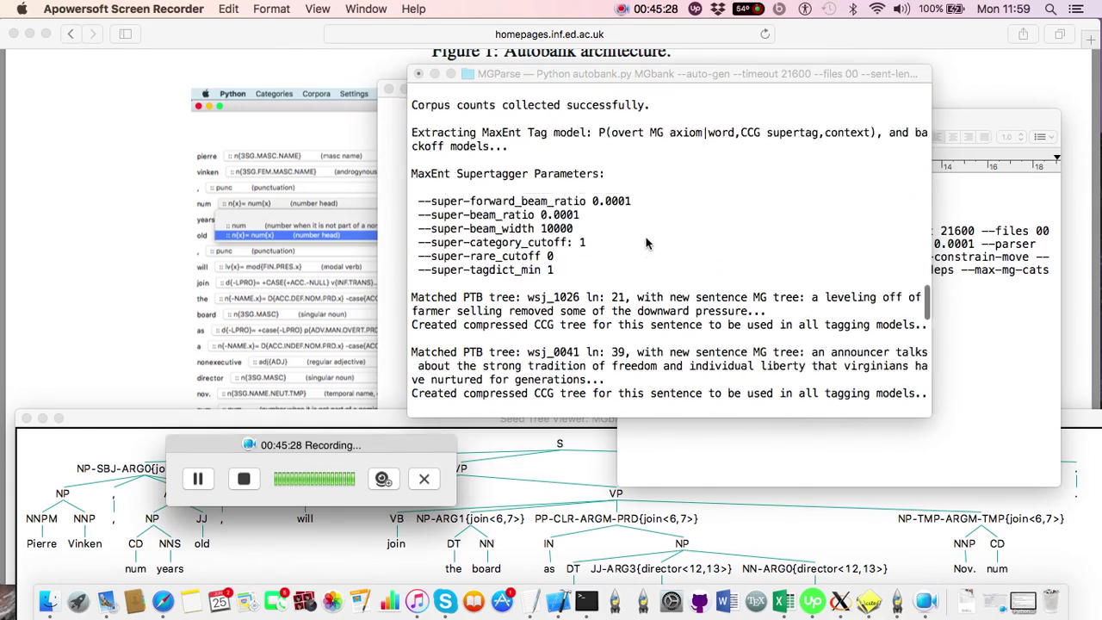
scroll(647, 244, down, 4)
scroll(648, 243, down, 10)
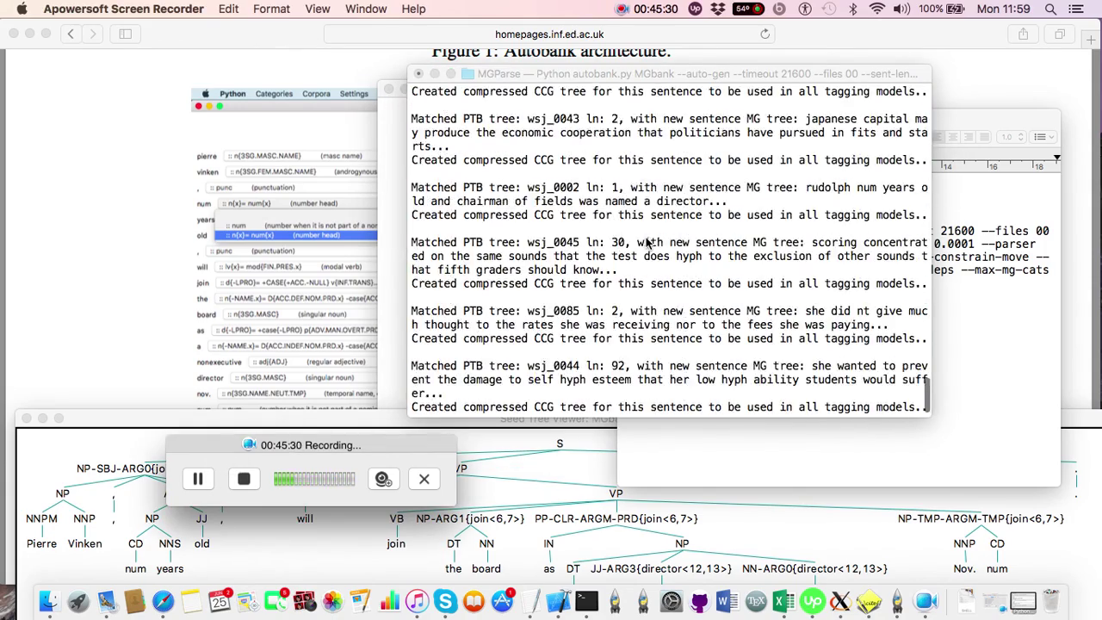
scroll(648, 243, up, 10)
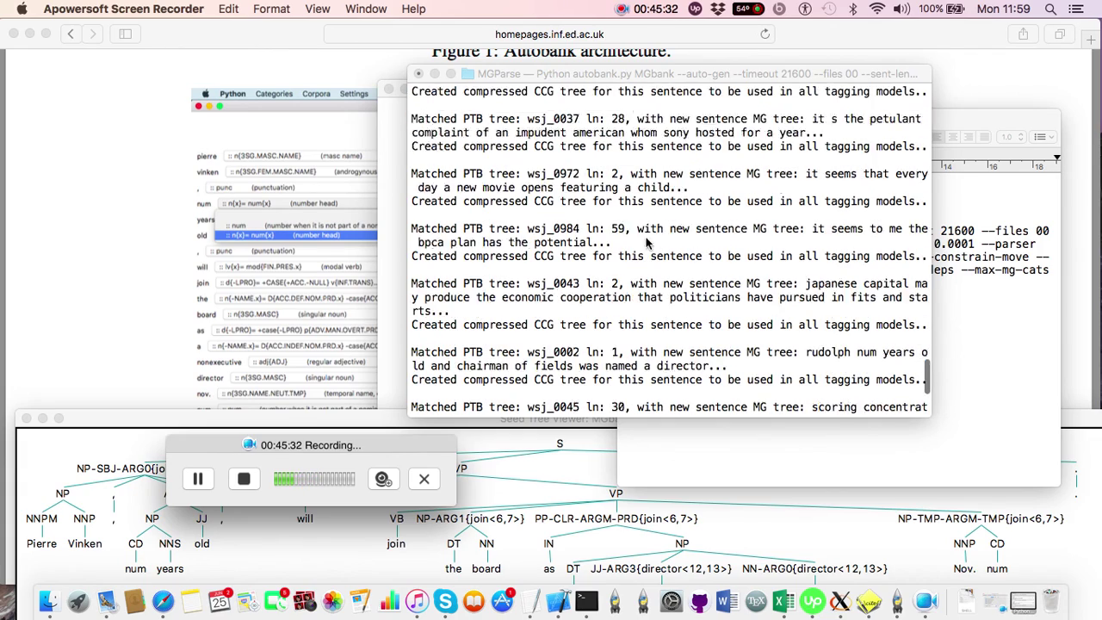
scroll(647, 244, down, 10)
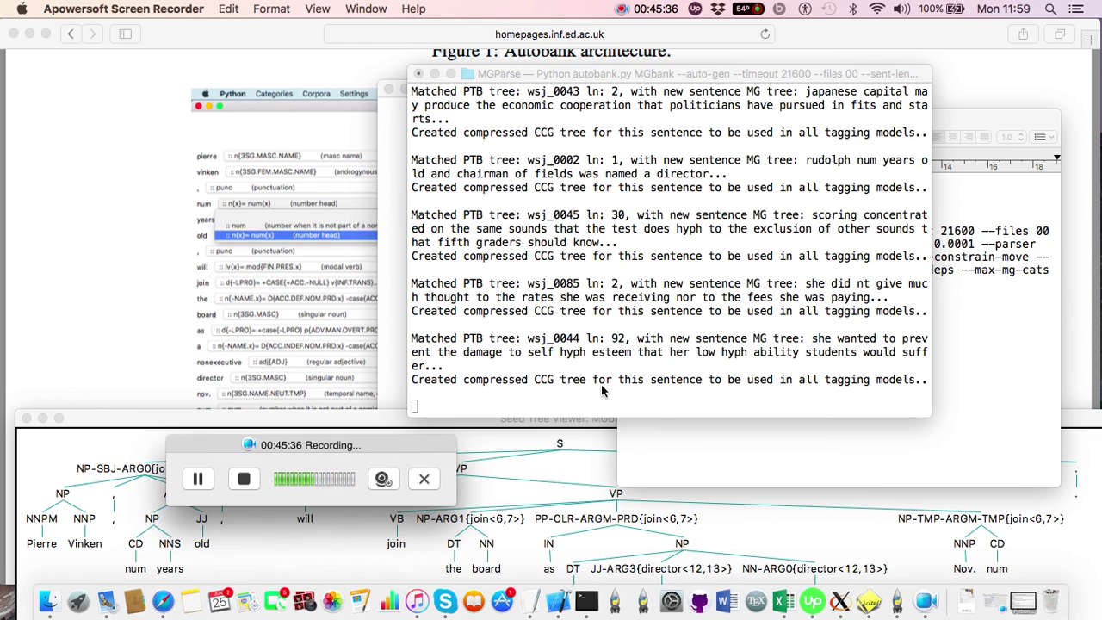
click(602, 390)
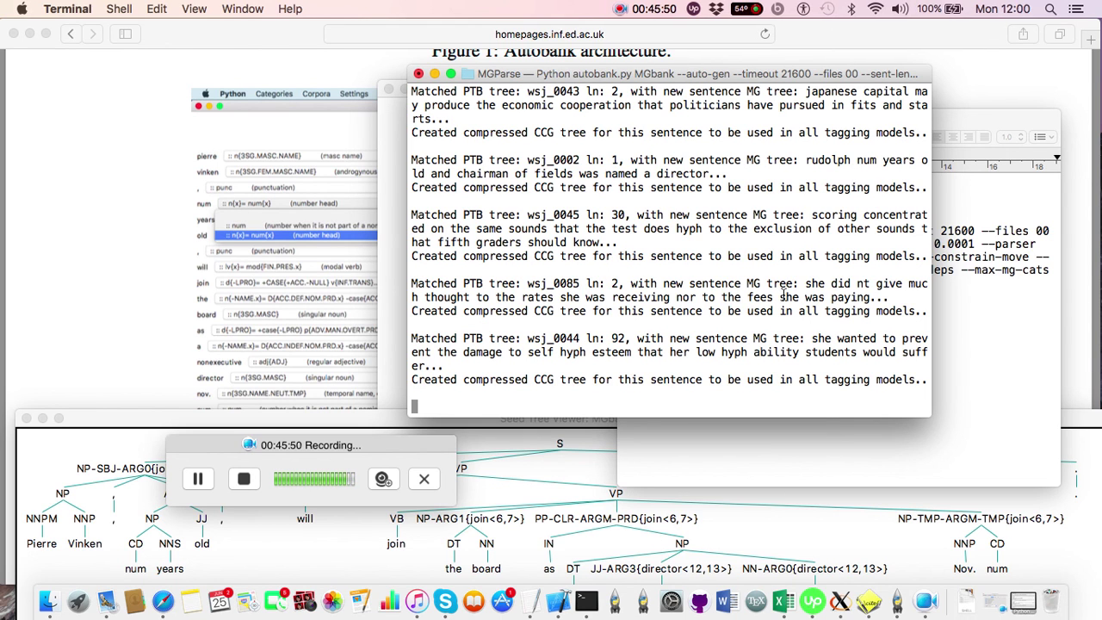
key(ctrl+Down)
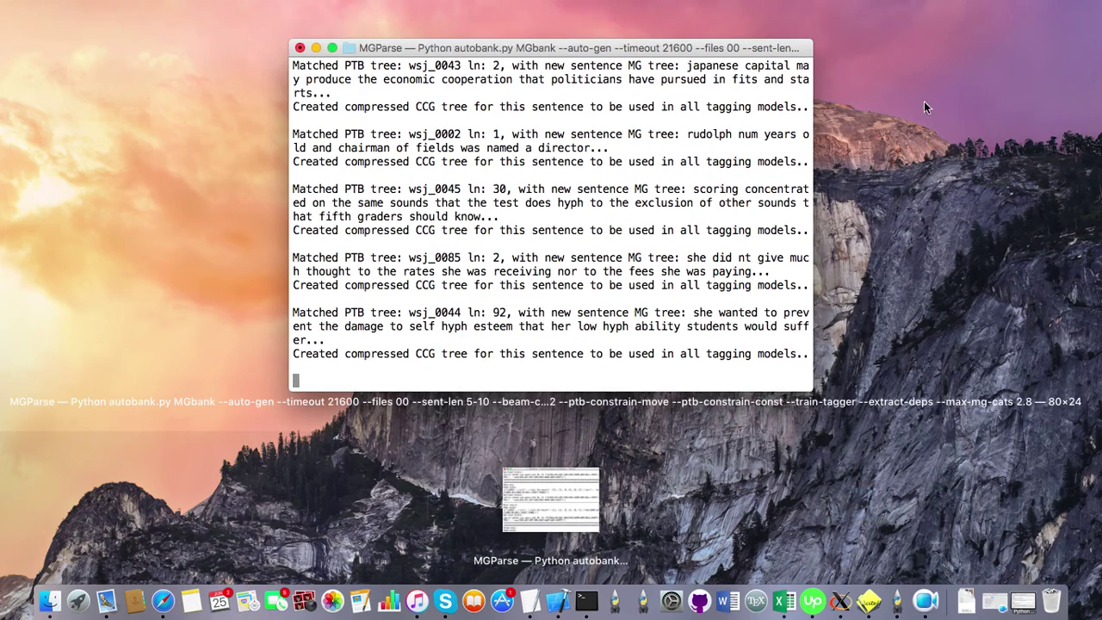
click(923, 101)
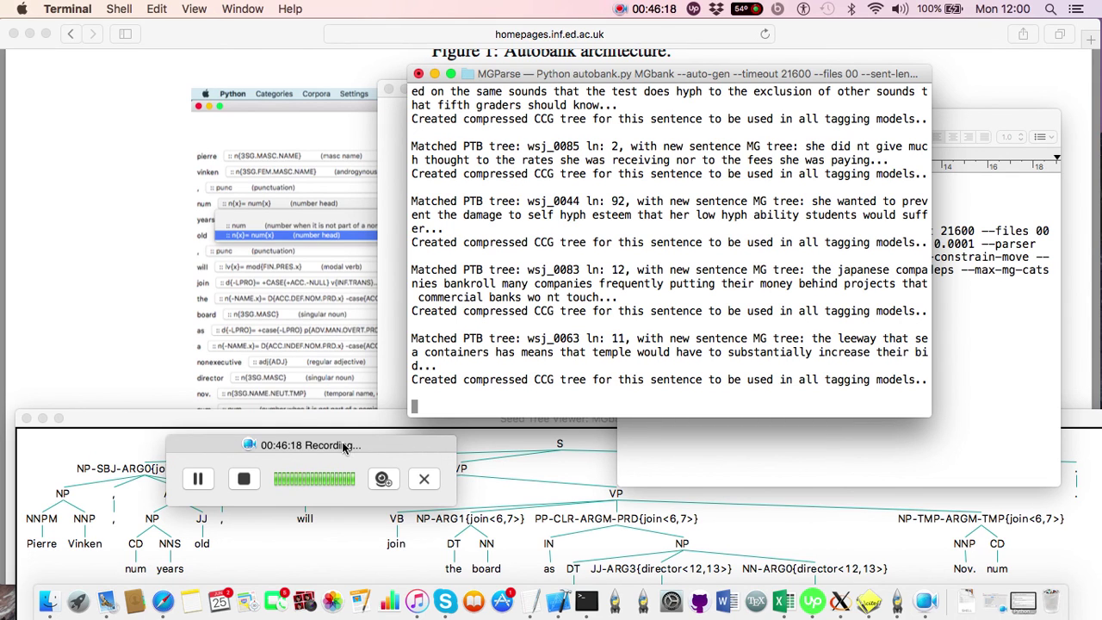
Bring the Seed Tree Viewer back into full view and move the screen recorder window clear of the derivation tree.
drag(230, 416, 211, 7)
click(442, 446)
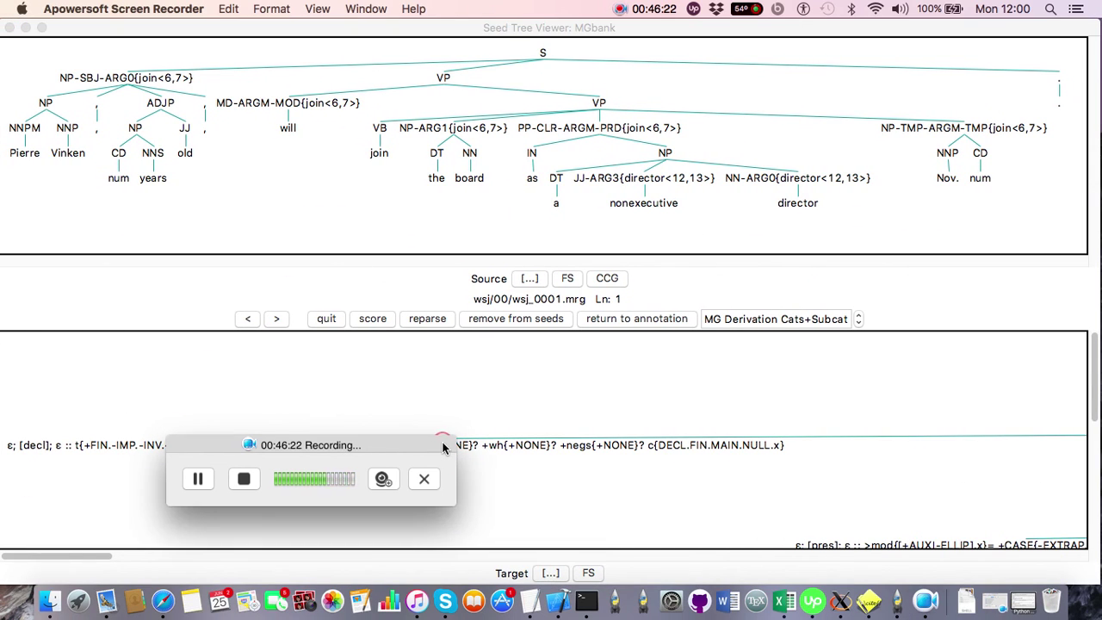
drag(443, 446, 147, 587)
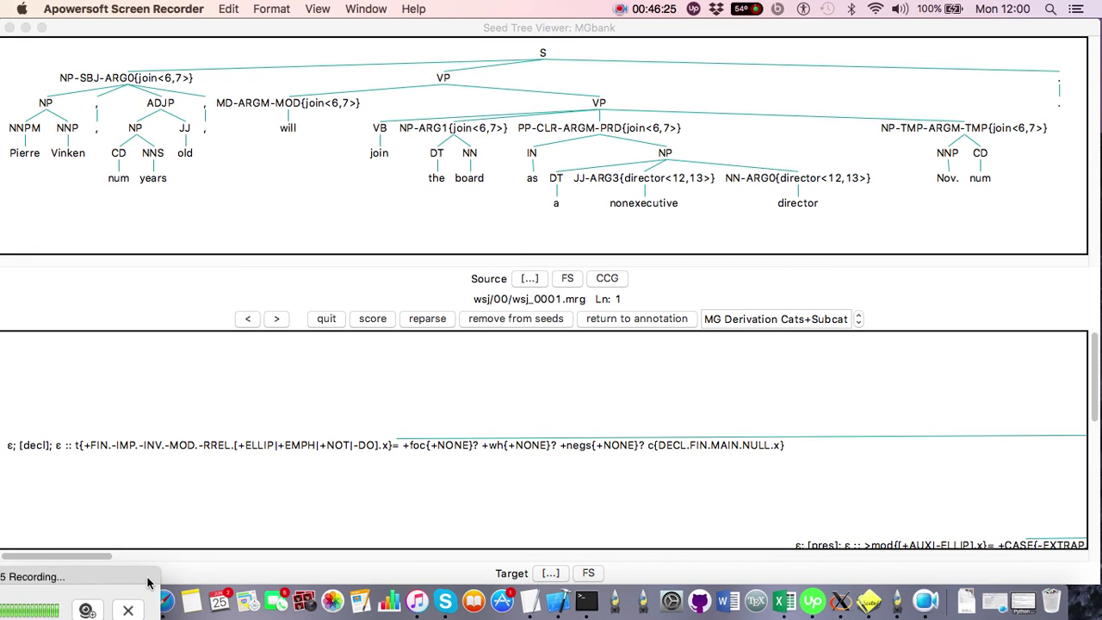
click(568, 469)
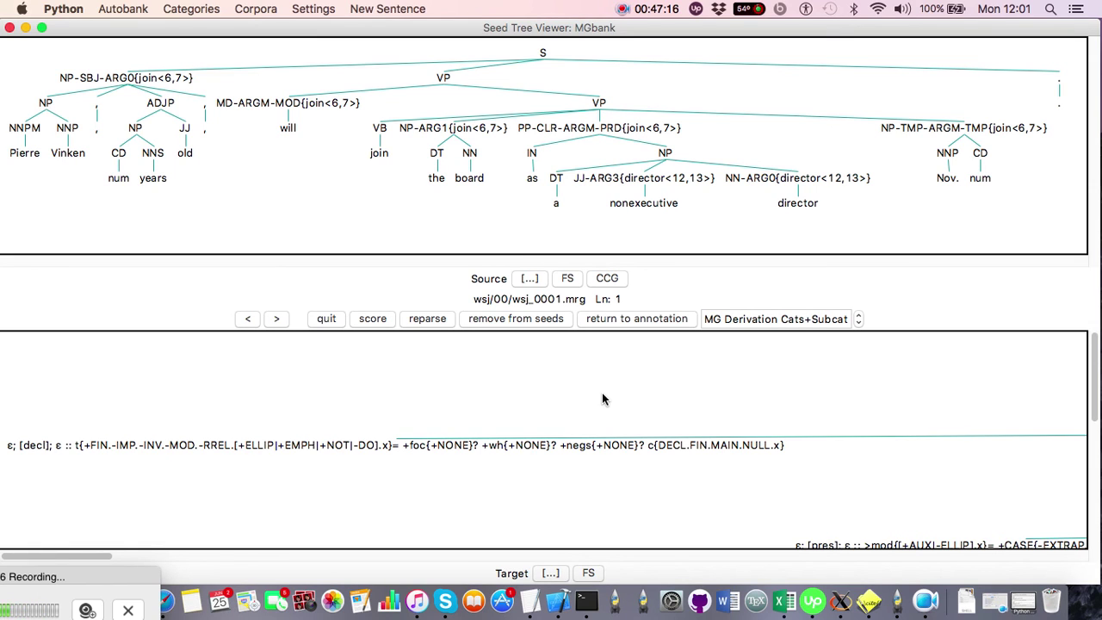
drag(74, 578, 196, 564)
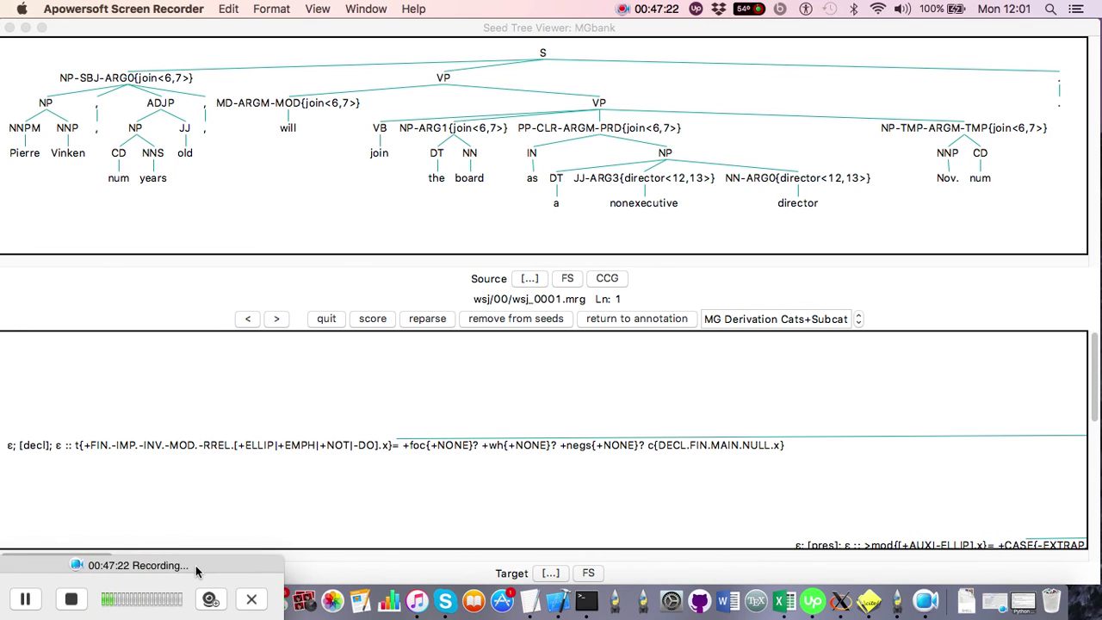